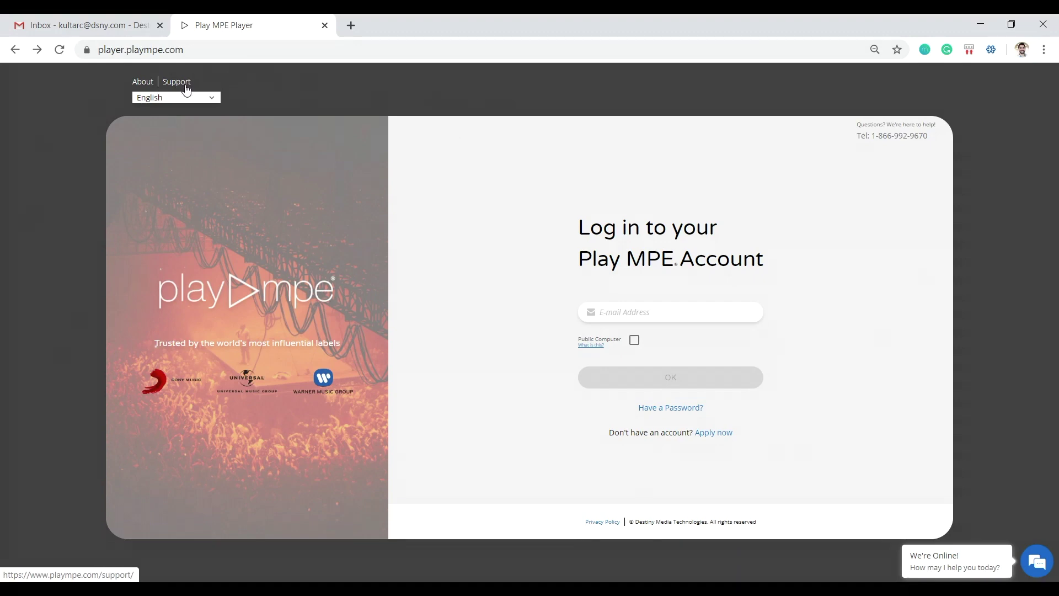
Step: Choose English as the login page language and request an e-mailed sign-in link for the account's e-mail address
click(213, 97)
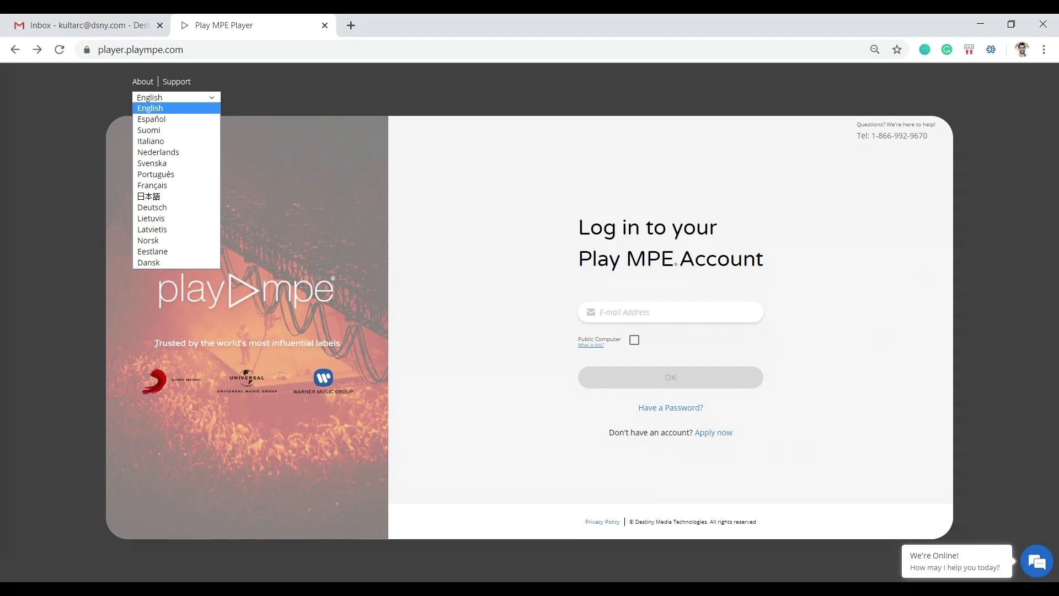
click(166, 109)
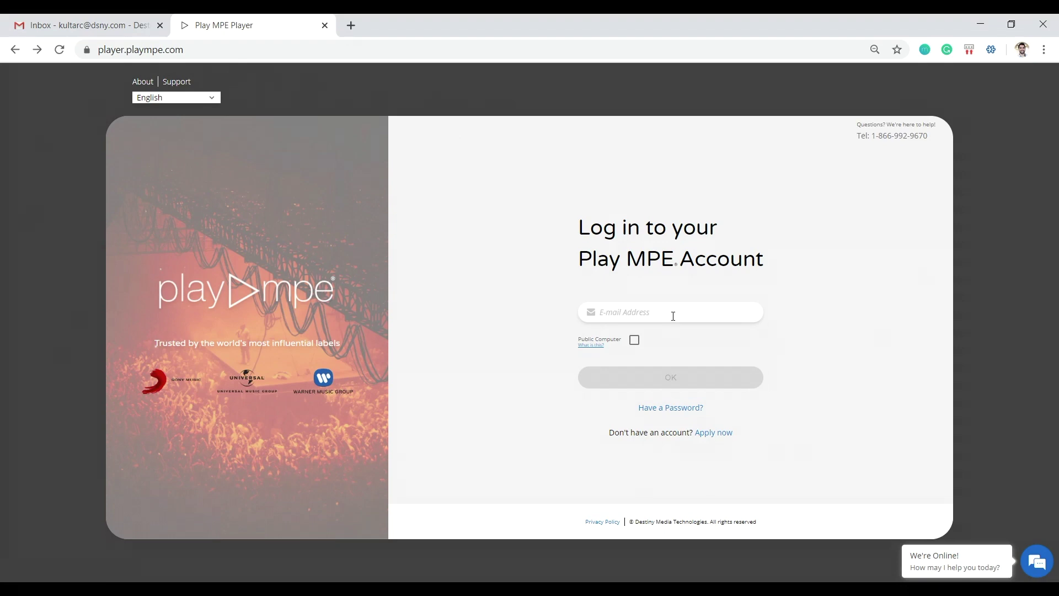
click(673, 314)
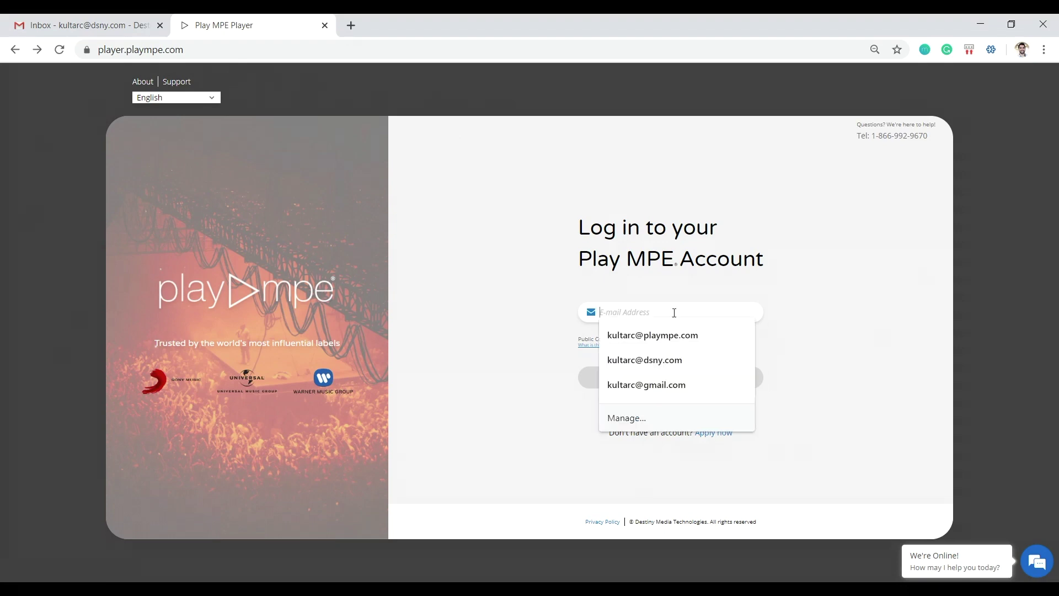
key(Down)
click(676, 336)
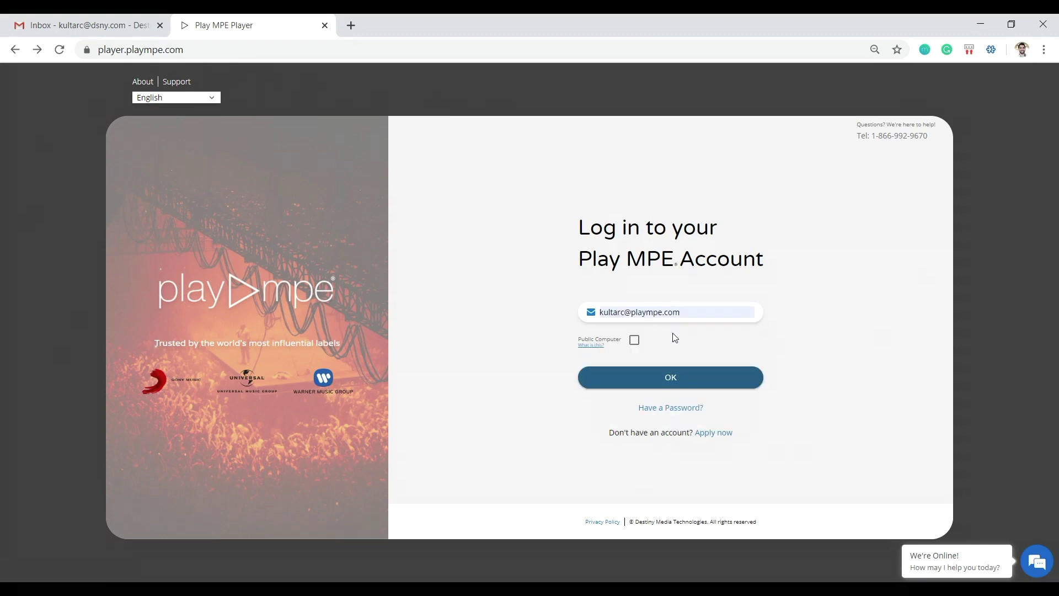
click(672, 377)
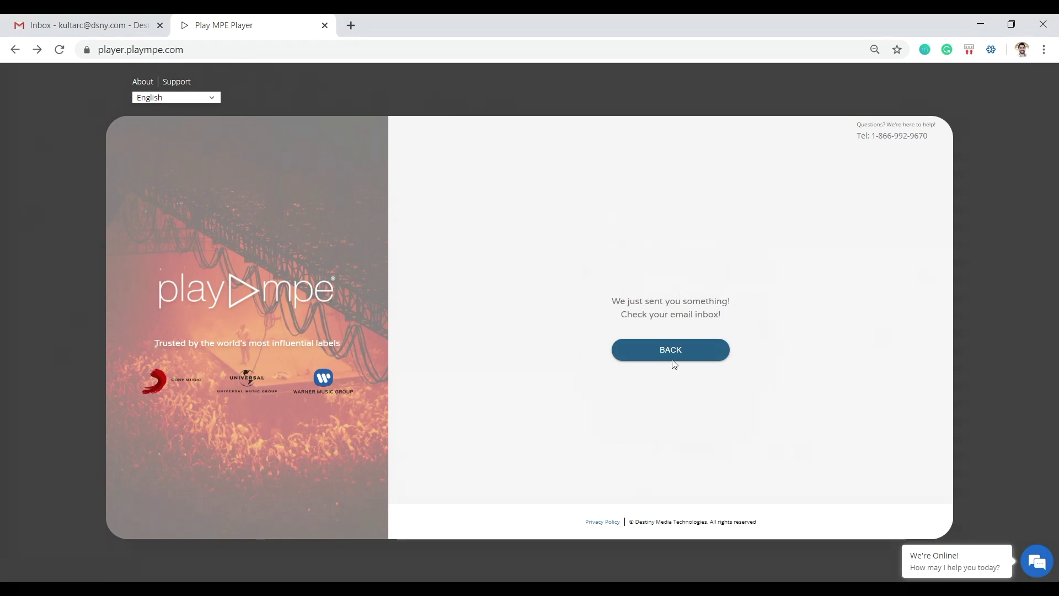
click(673, 356)
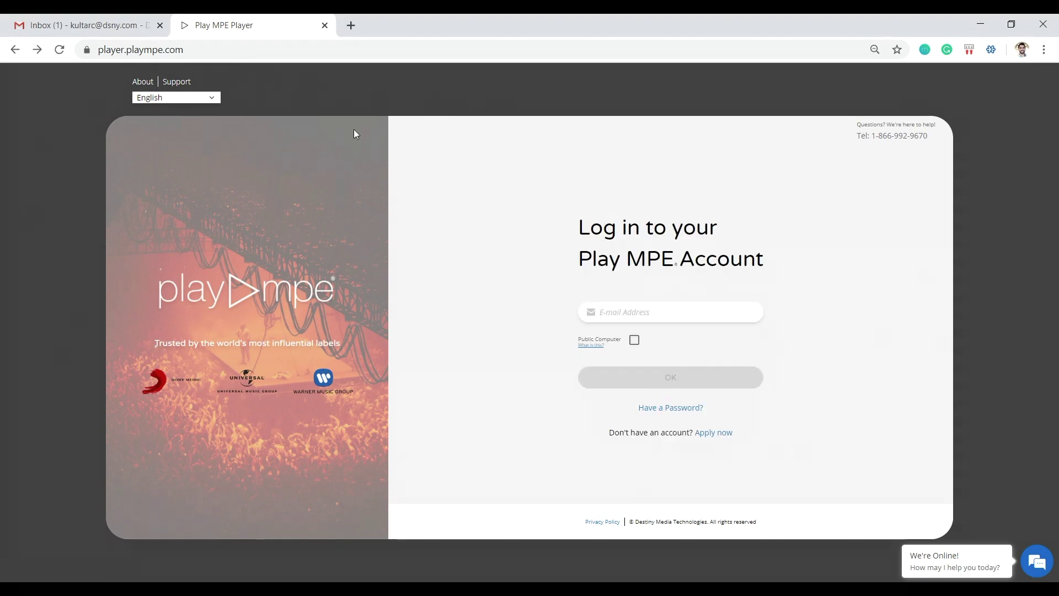
Step: Switch to Gmail, sign in through the link in the Play MPE Support e-mail, and close the duplicate player tab
click(105, 23)
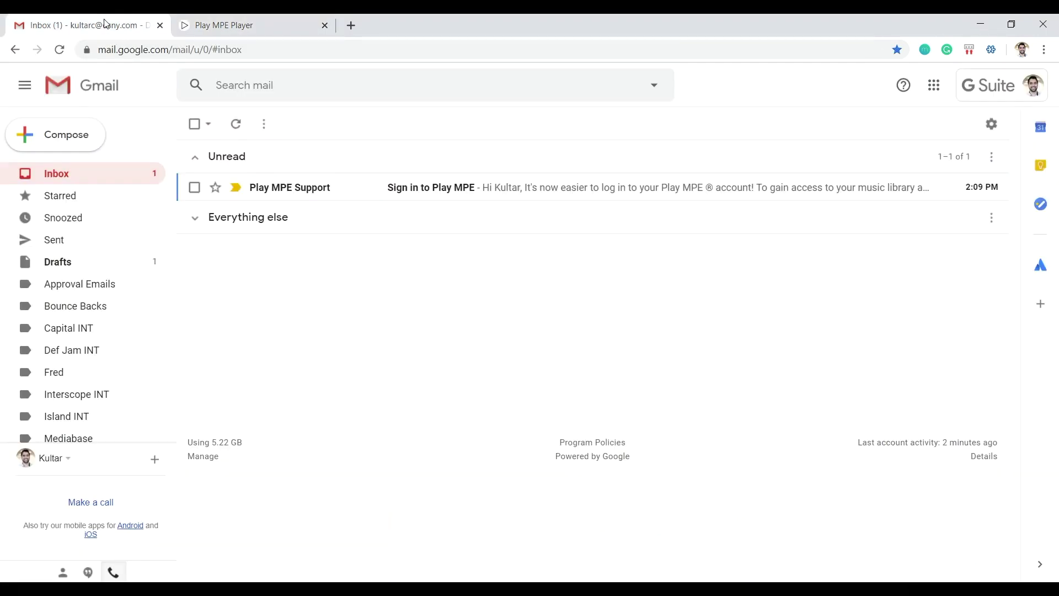
click(400, 197)
scroll(349, 339, down, 1)
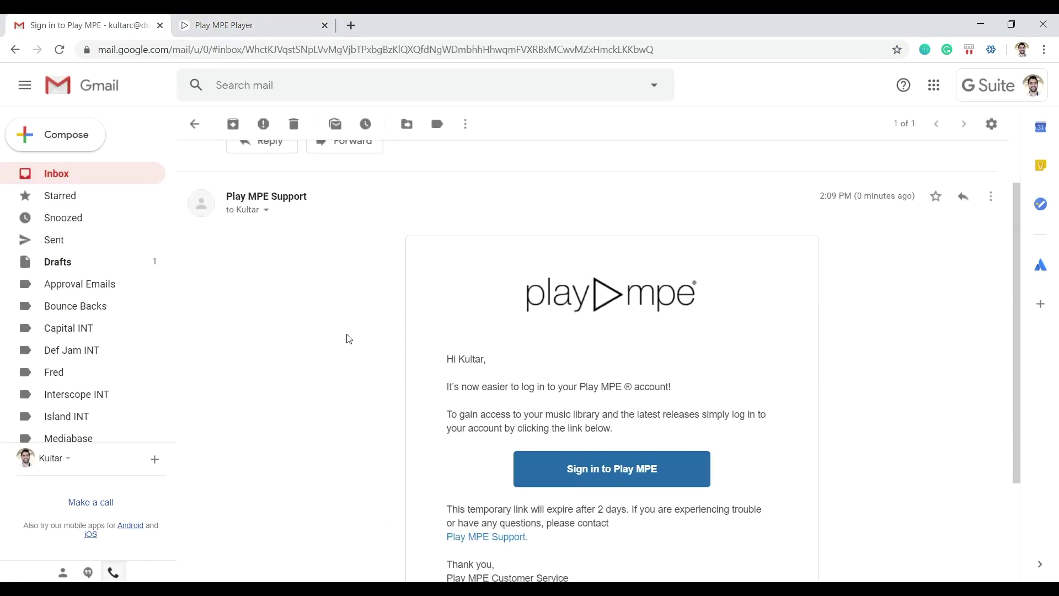
scroll(349, 339, down, 1)
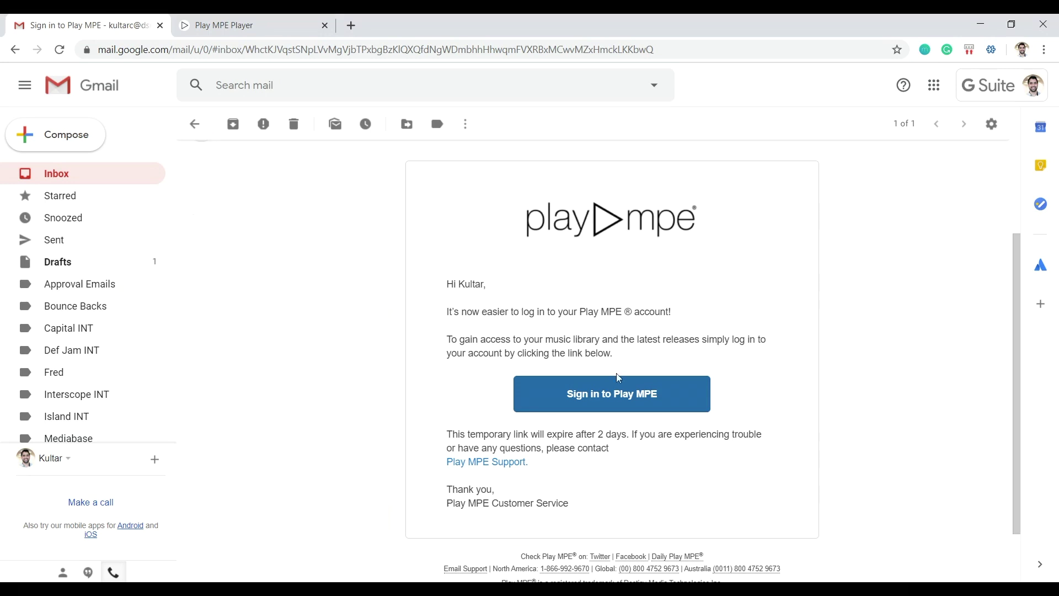
click(630, 401)
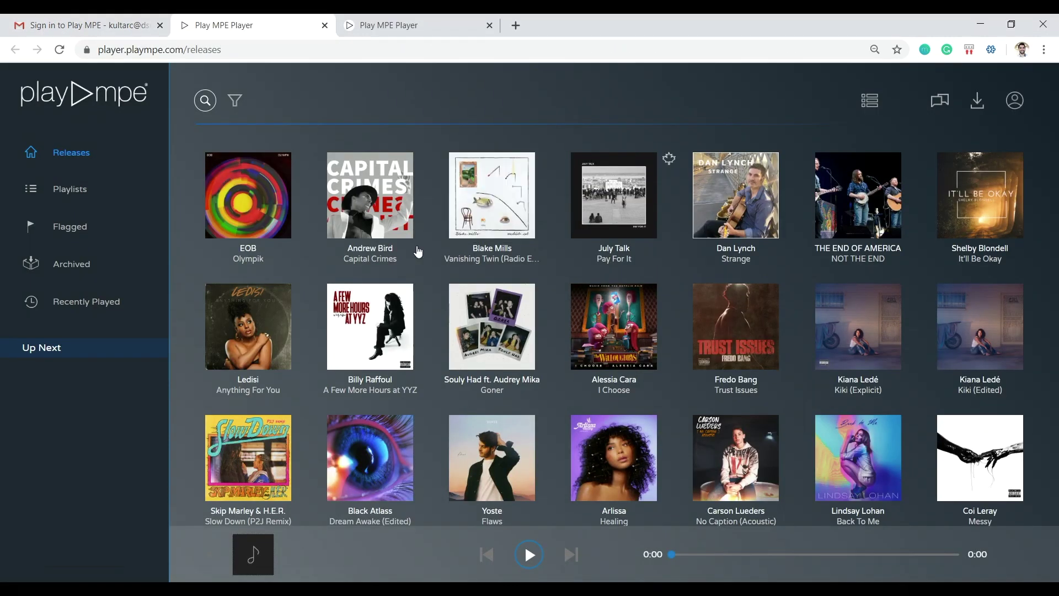
click(325, 25)
click(309, 26)
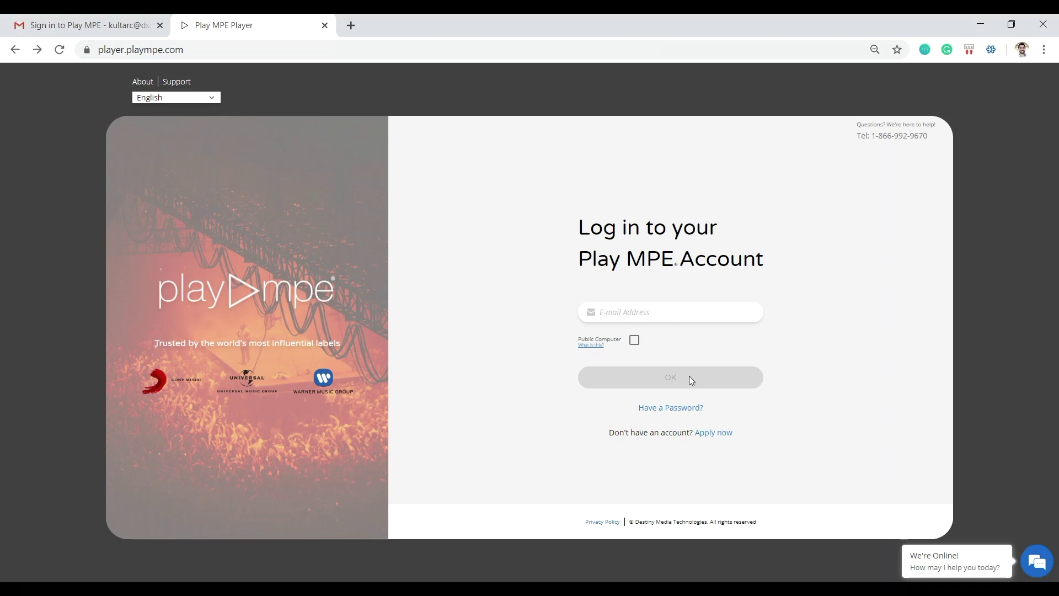
Step: Choose to log in with a password and enter the account's e-mail address and password
click(692, 409)
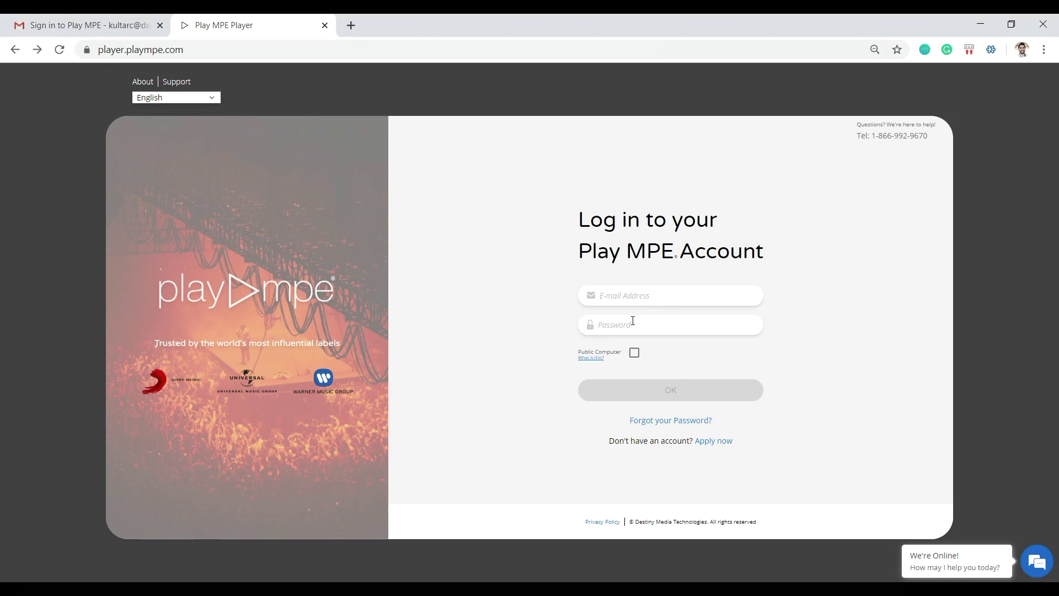
click(642, 291)
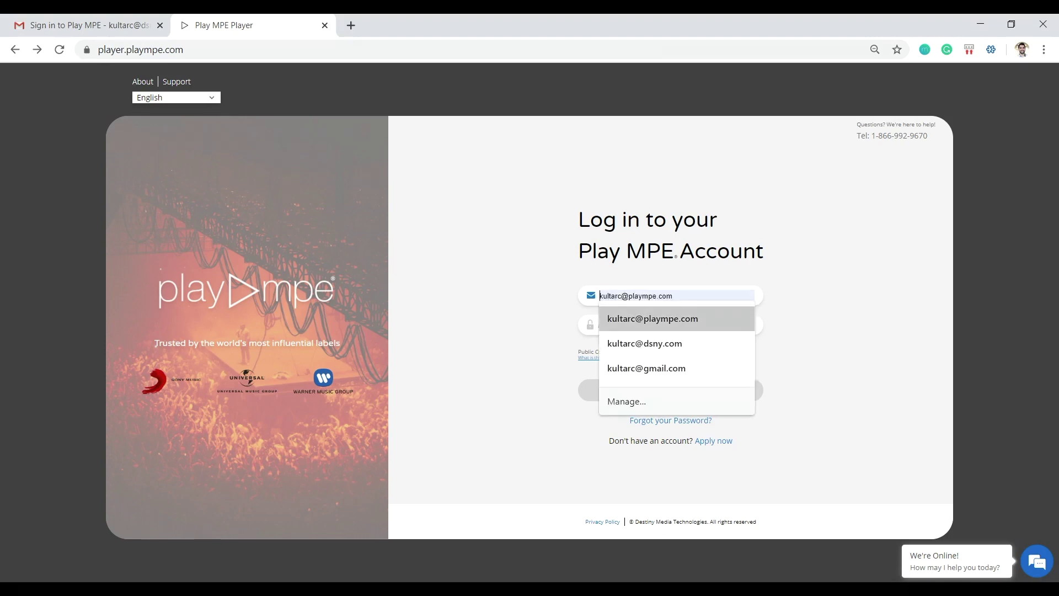
click(636, 324)
text(•••••••••)
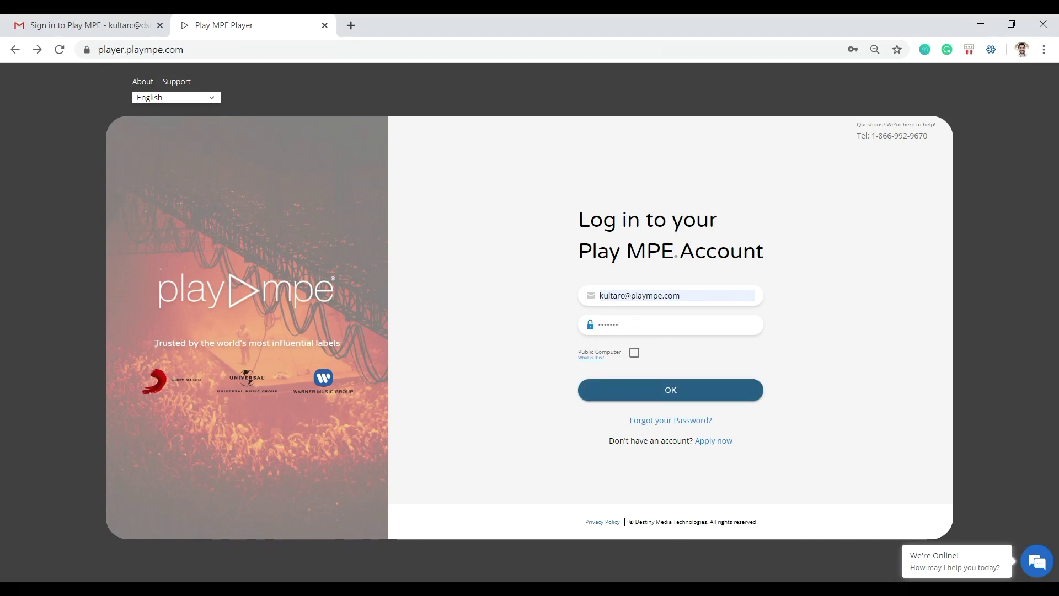
Step: Try the Public Computer option and view its explanation
click(635, 356)
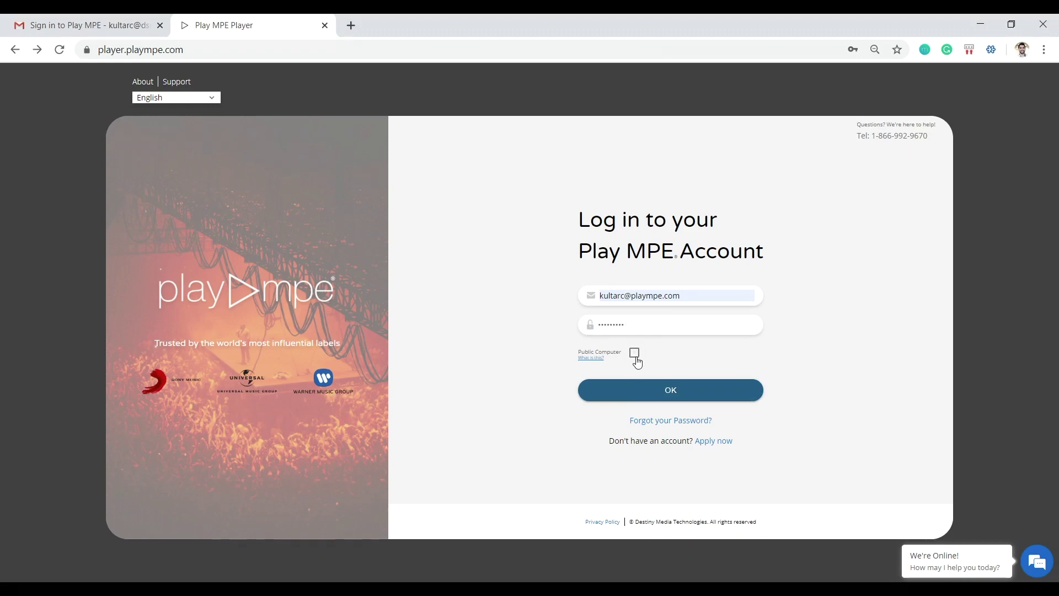
click(599, 360)
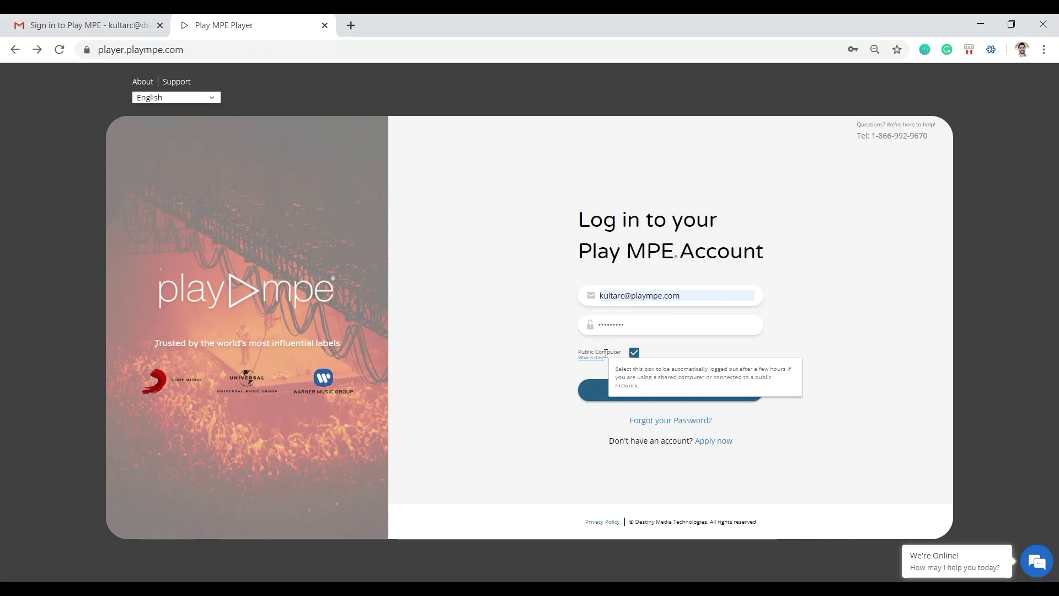
click(635, 354)
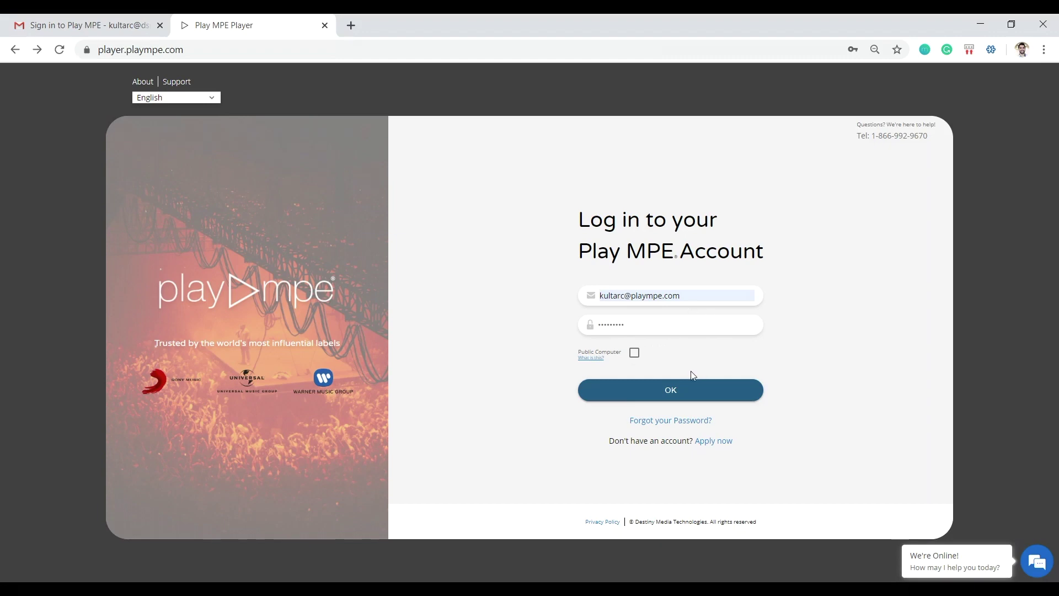
Step: Submit the login and browse the releases on the player's home page
click(689, 393)
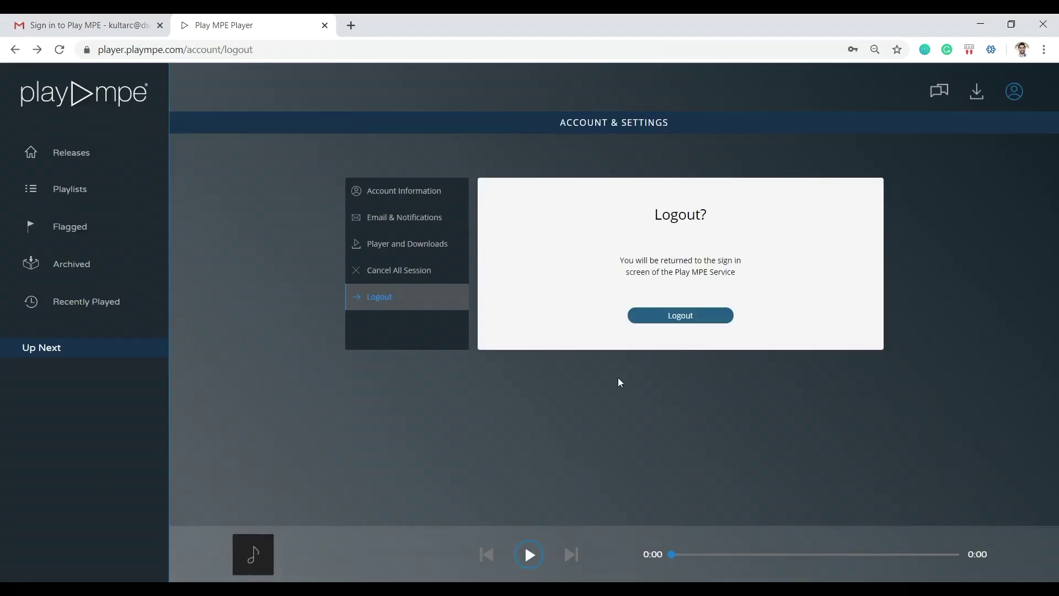
click(126, 101)
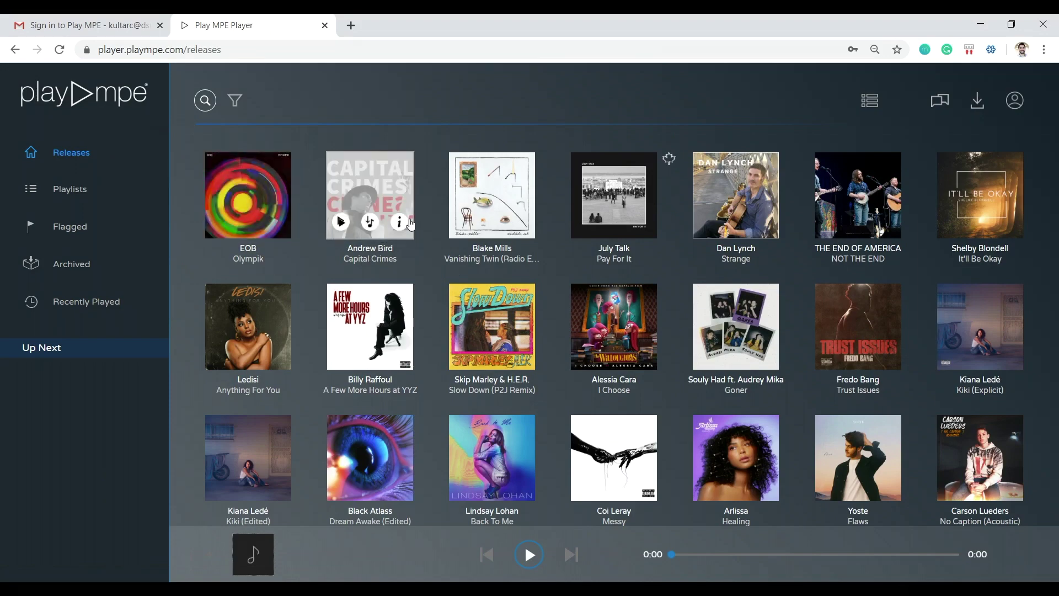
scroll(411, 223, down, 7)
scroll(408, 243, up, 7)
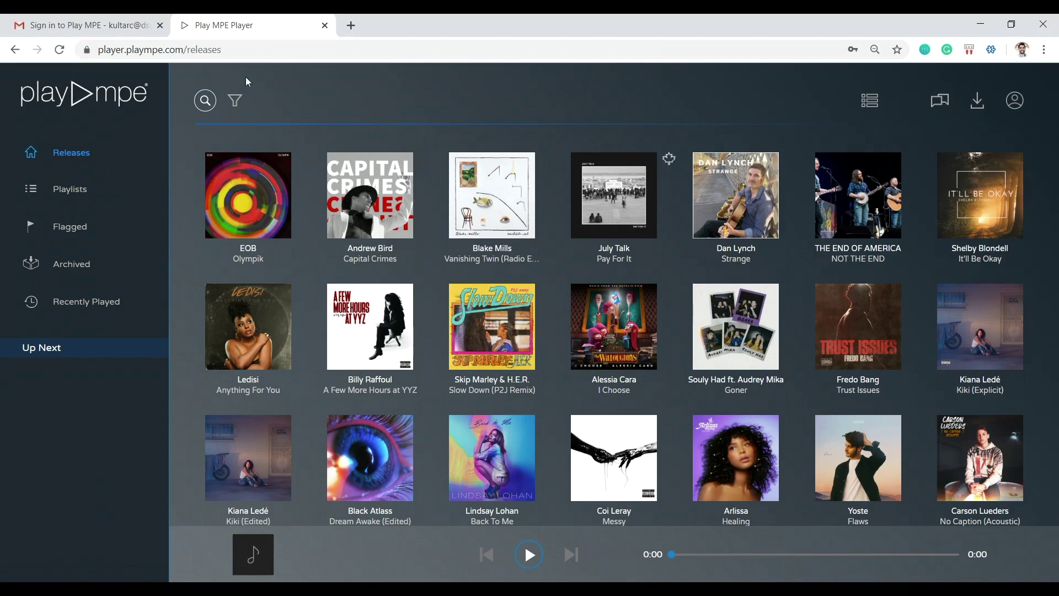
Step: Search the library for "5 Seconds of Summer" and look through the results by songs, artists, releases and labels, closing the search
click(207, 101)
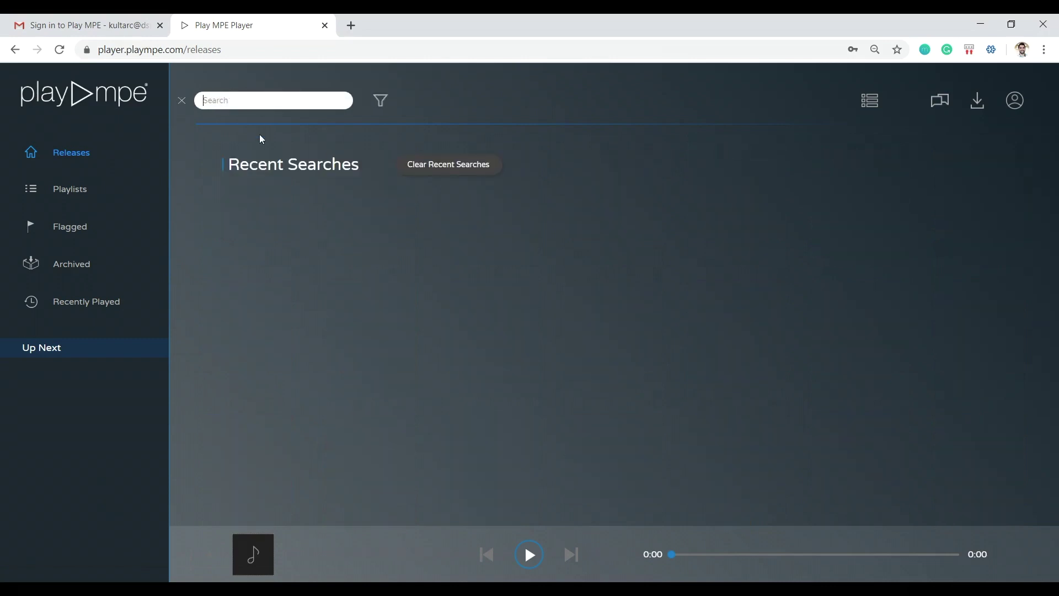
text(5 Seconds of Summer)
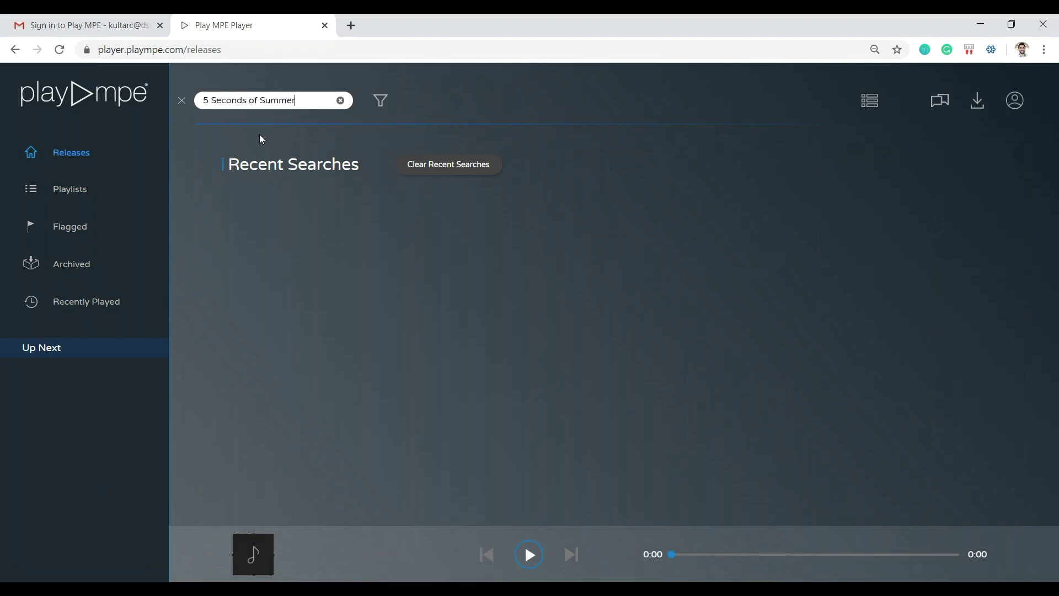
key(Return)
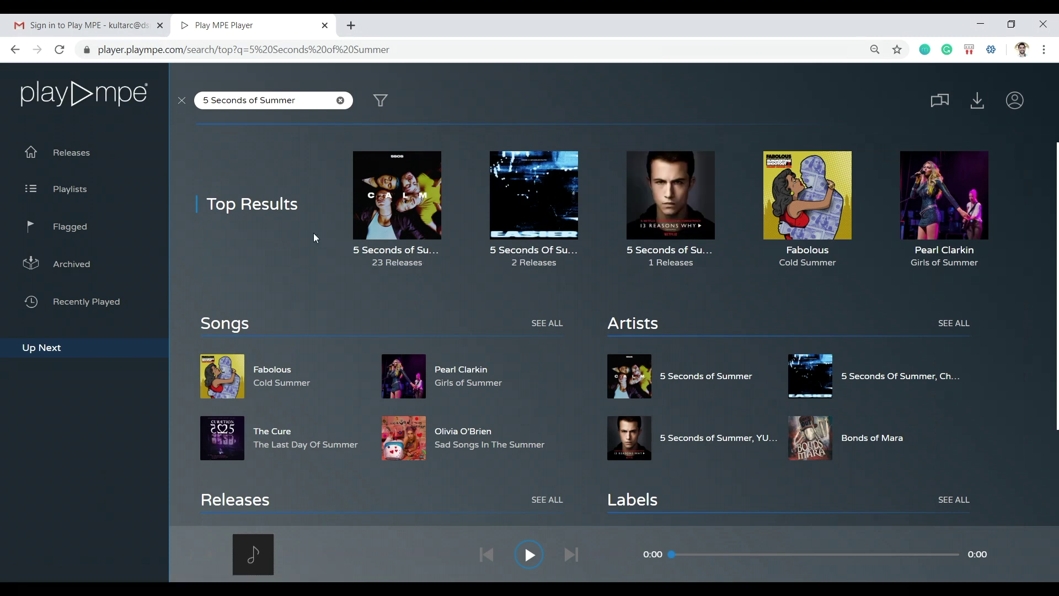
scroll(303, 245, down, 2)
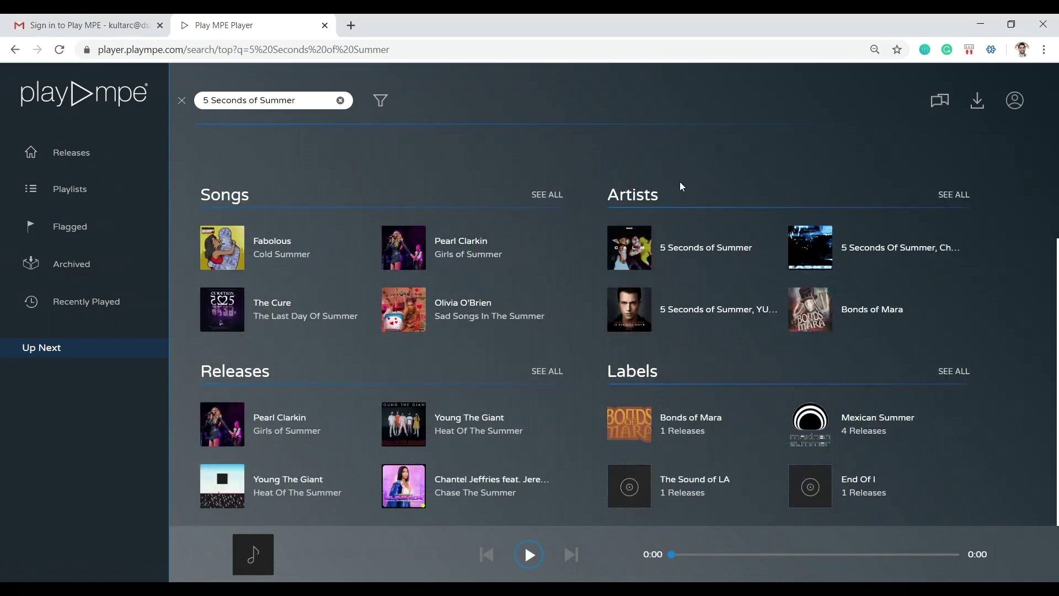
mouse_move(416, 322)
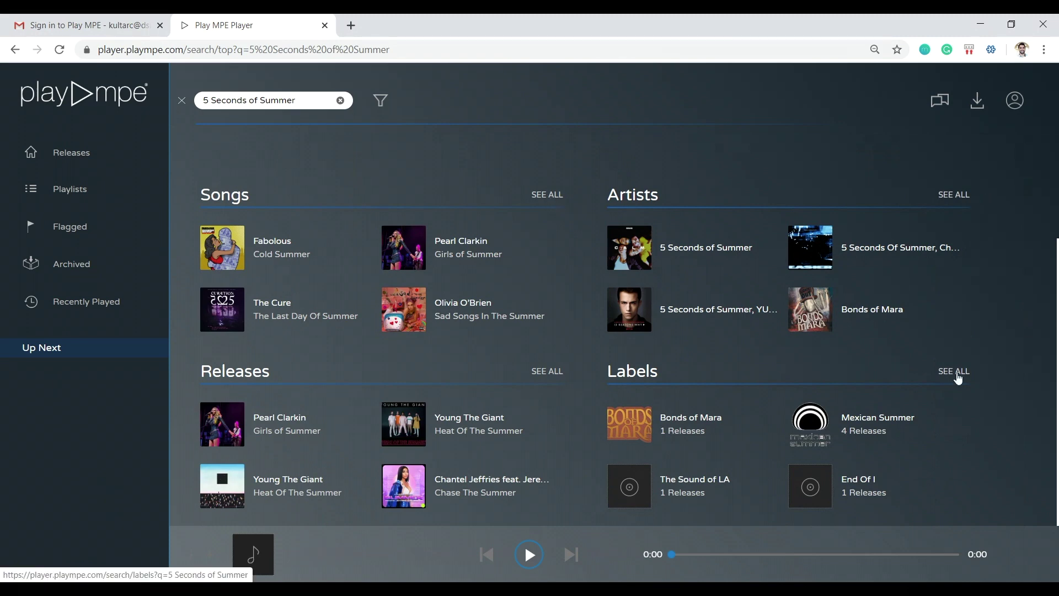
scroll(390, 333, up, 3)
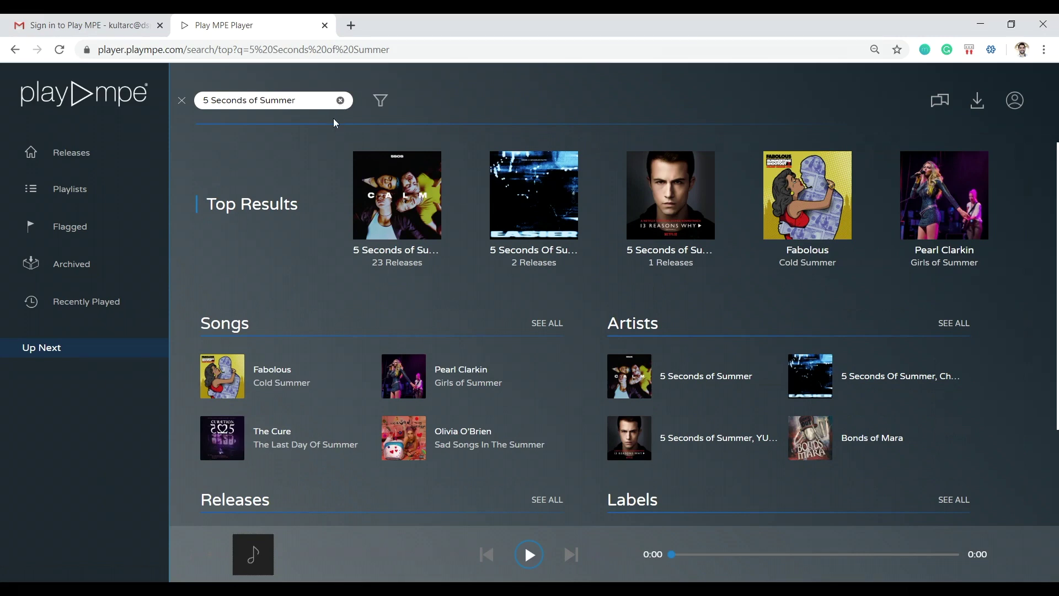
click(340, 102)
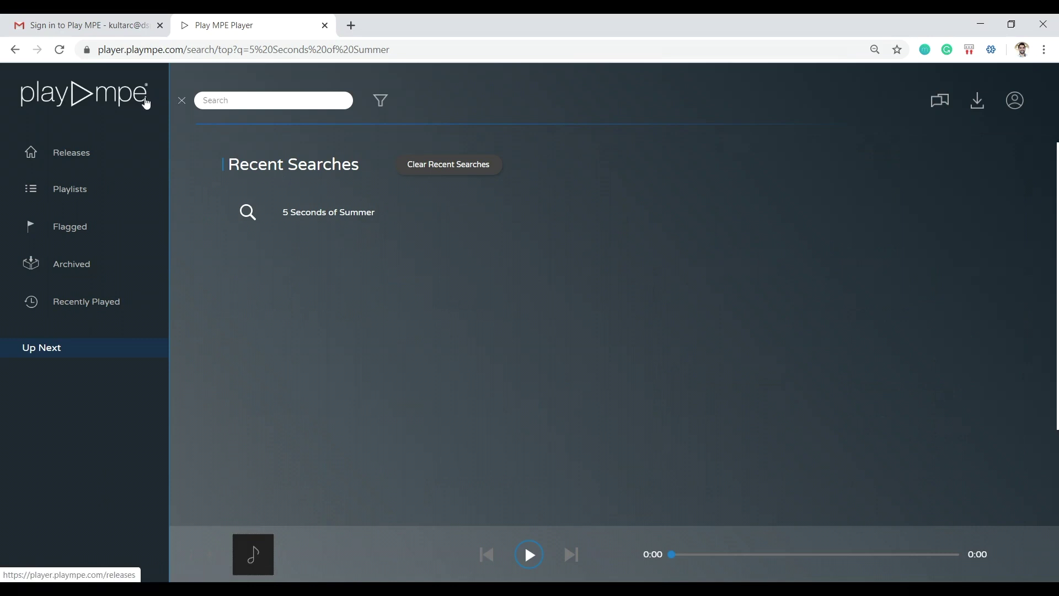
click(182, 105)
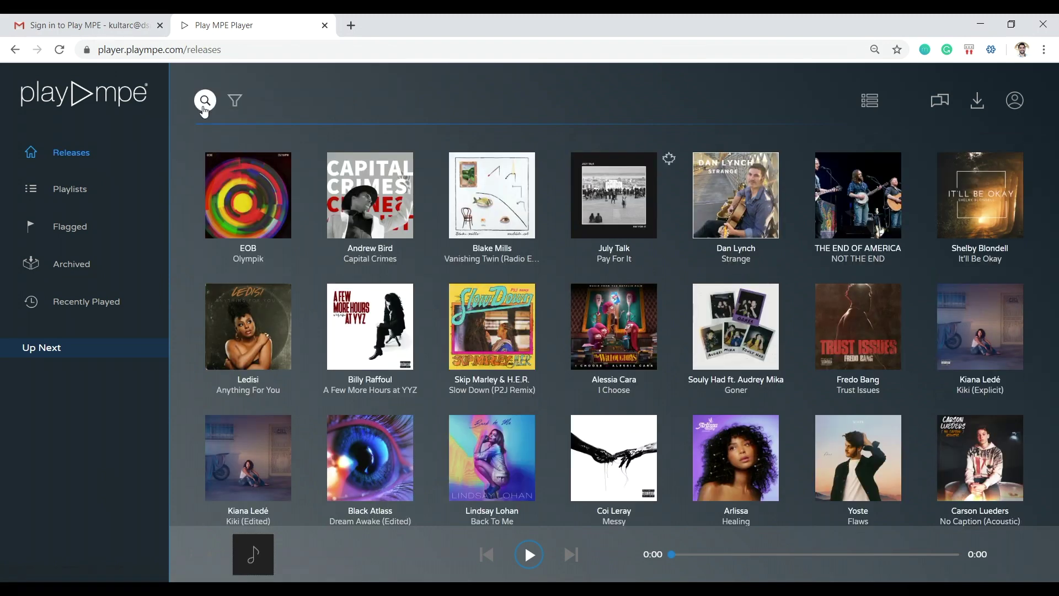
Step: Filter the releases by the AAA format
click(236, 105)
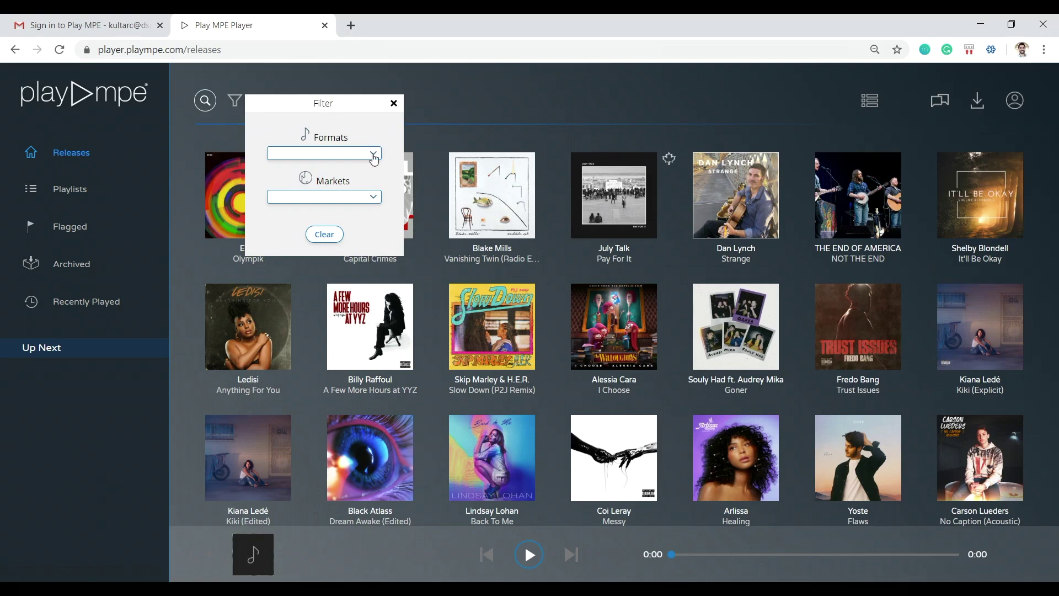
click(374, 155)
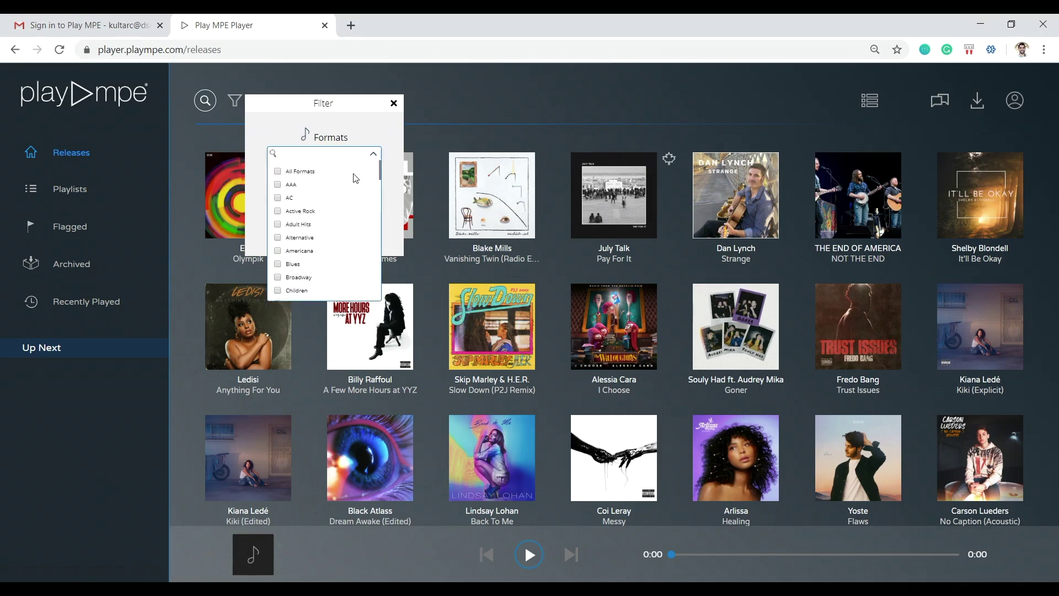
scroll(331, 188, down, 2)
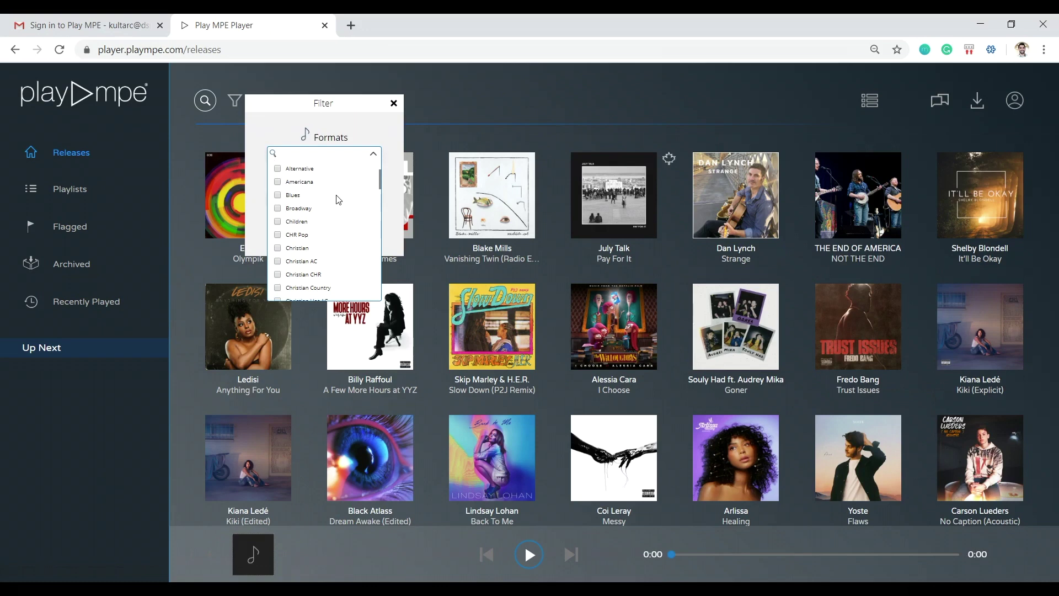
scroll(303, 215, down, 5)
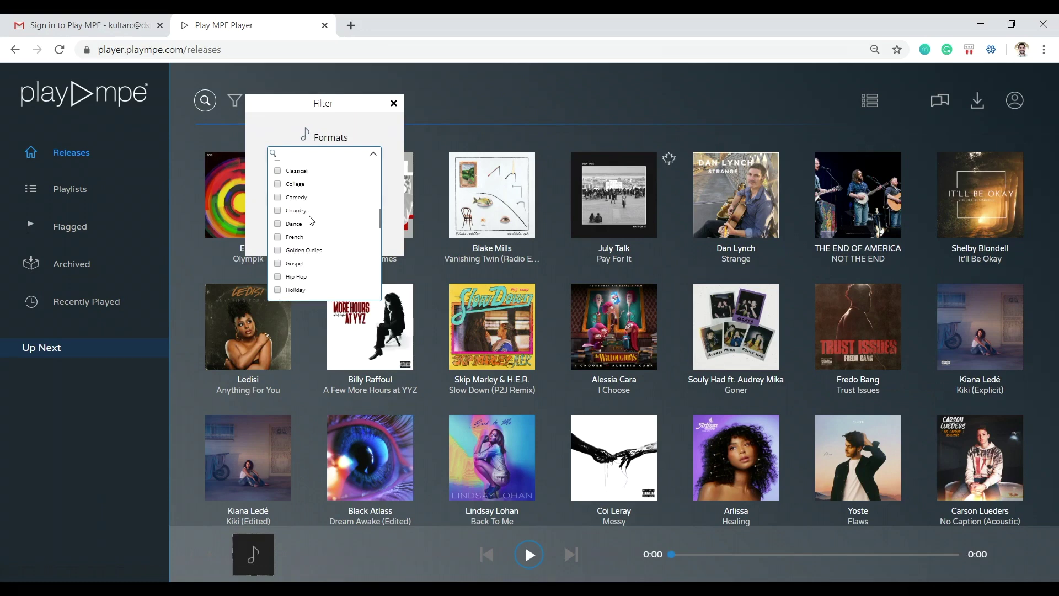
scroll(304, 226, up, 3)
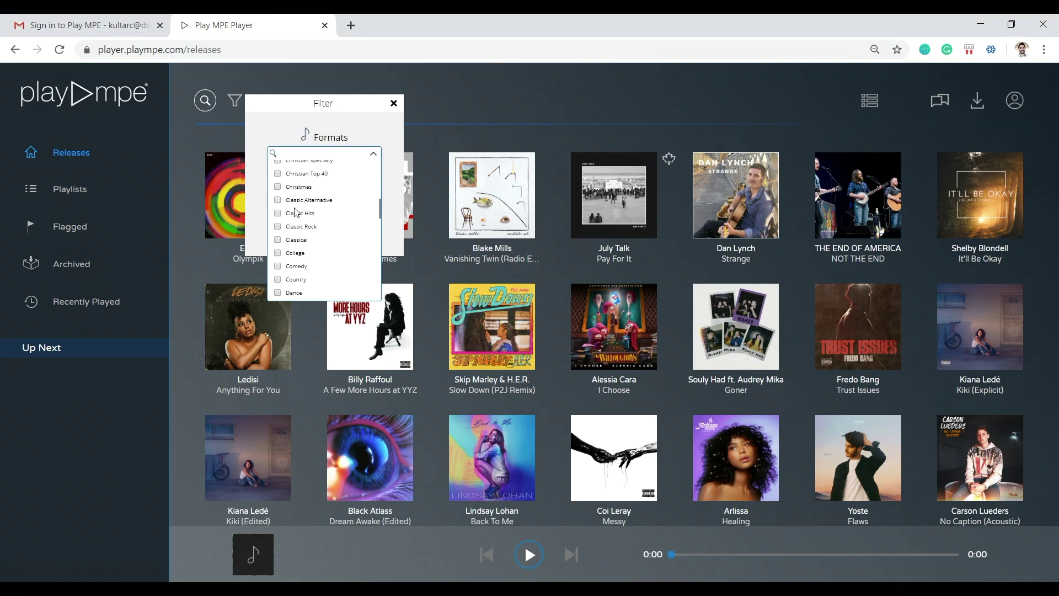
scroll(288, 194, up, 5)
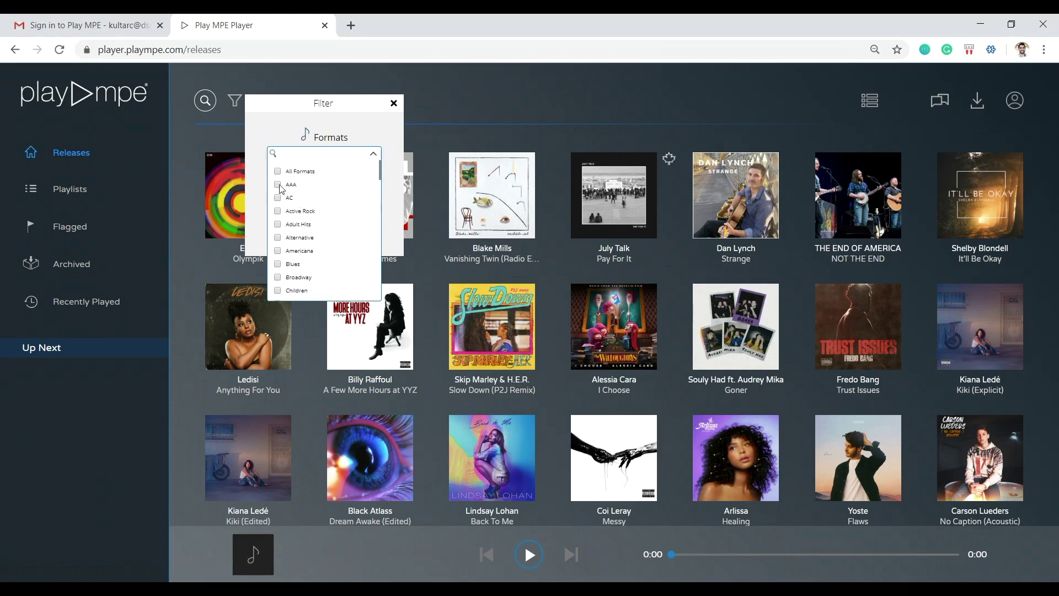
click(290, 185)
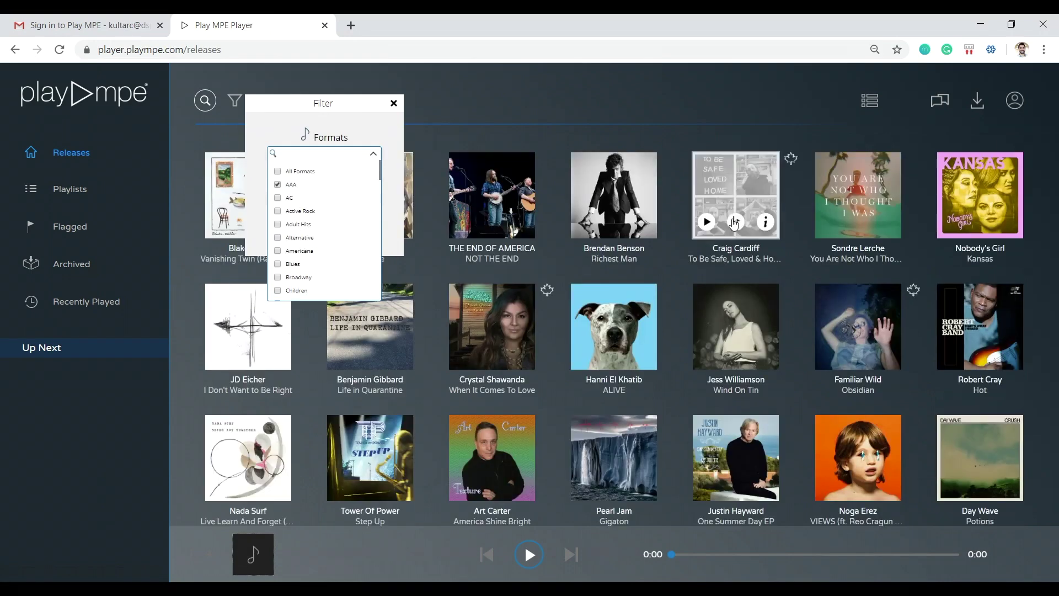
Step: Clear the AAA format filter and filter the releases by the Canadian Content market instead
click(278, 186)
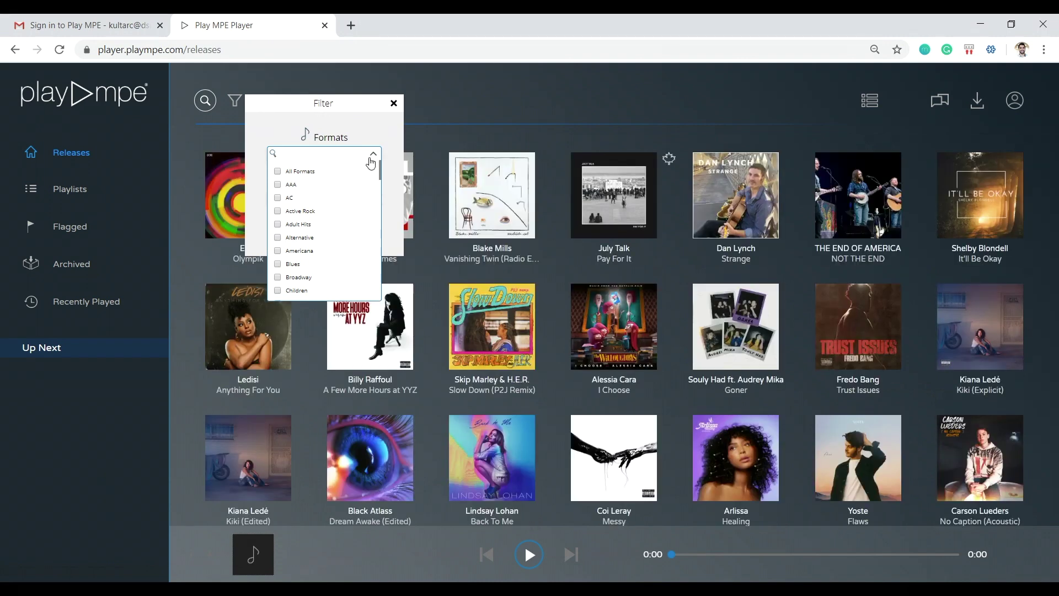
click(373, 155)
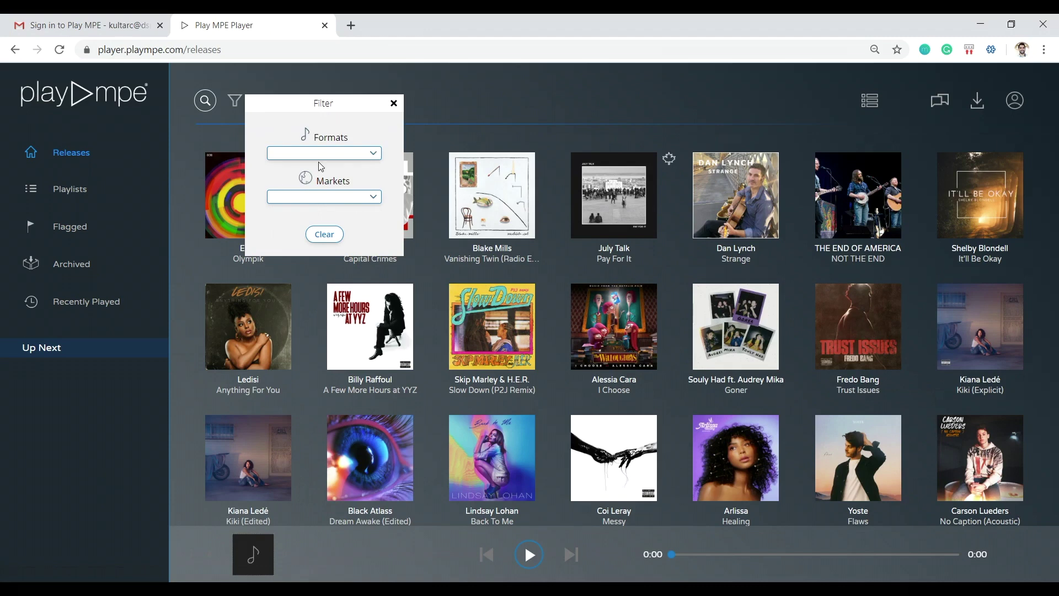
click(336, 200)
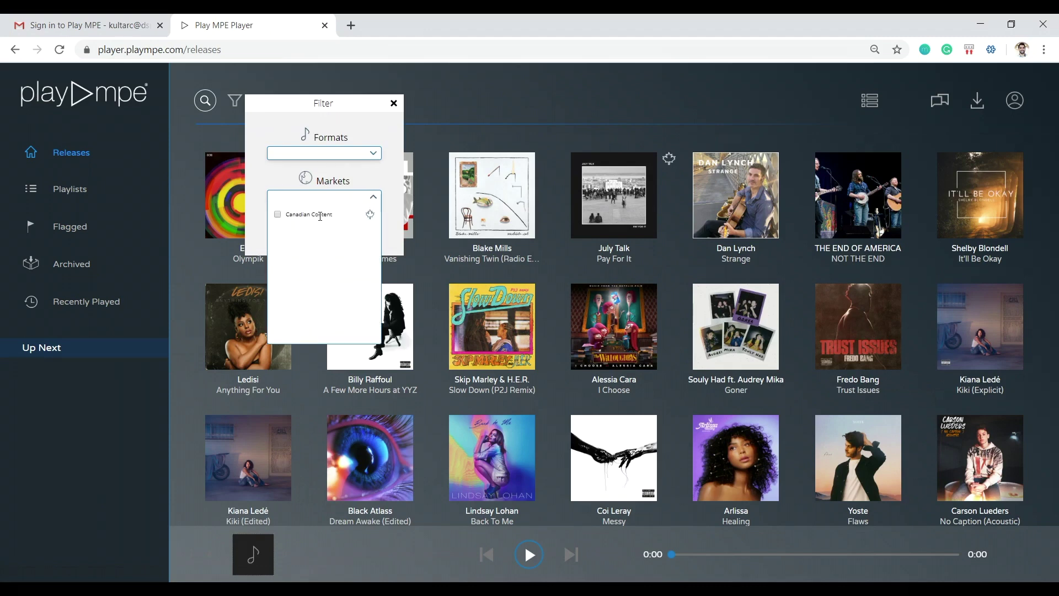
click(279, 216)
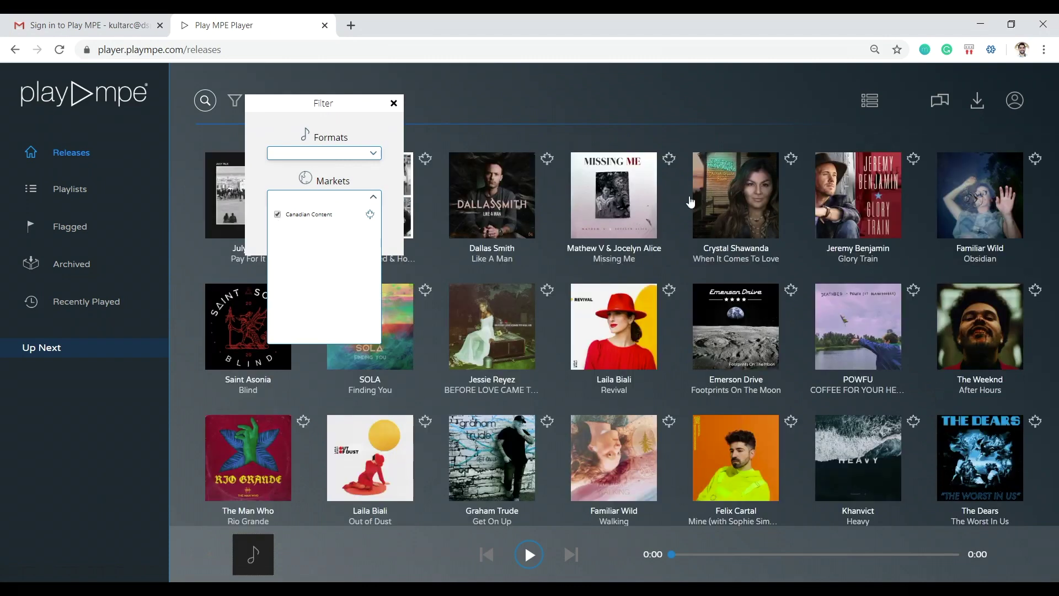
mouse_move(825, 205)
mouse_move(549, 166)
Step: Remove the Canadian Content market filter and close the filter options
click(278, 215)
click(373, 196)
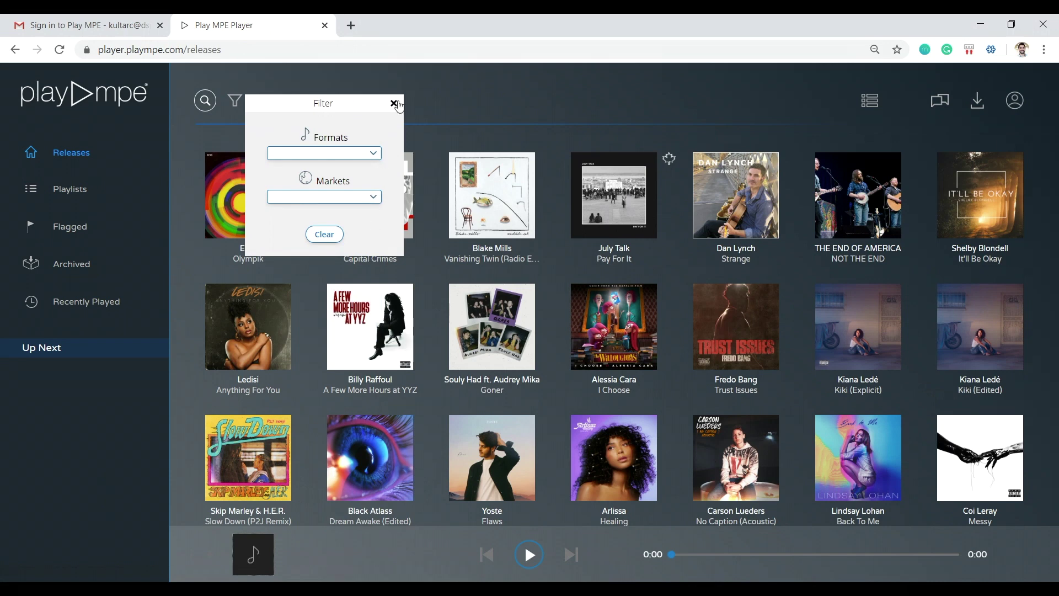
click(394, 103)
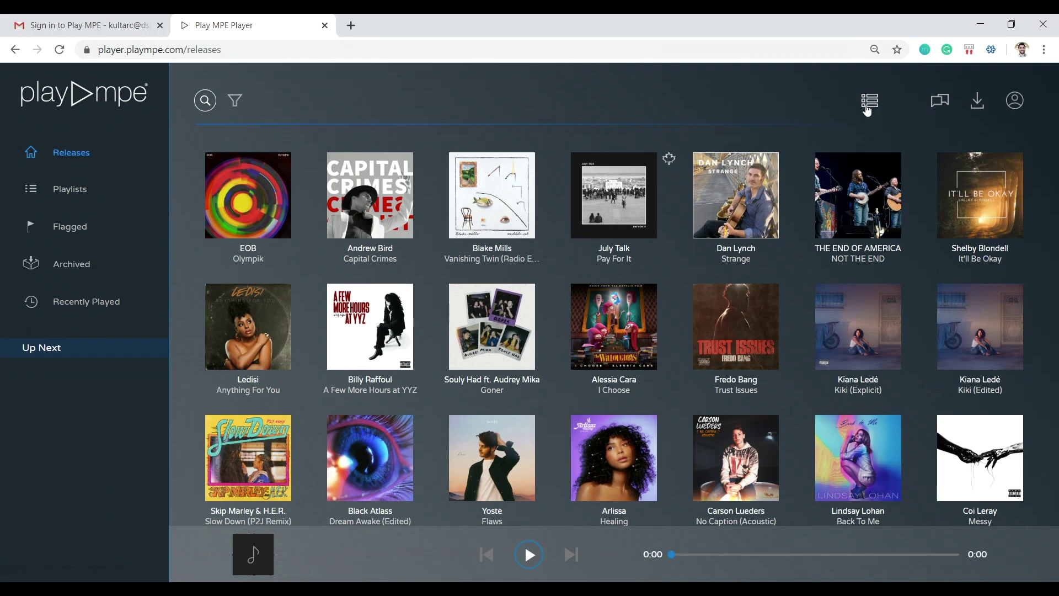
Step: Show the releases as a detailed list, look through its columns, and return to the cover grid
mouse_move(522, 308)
click(871, 101)
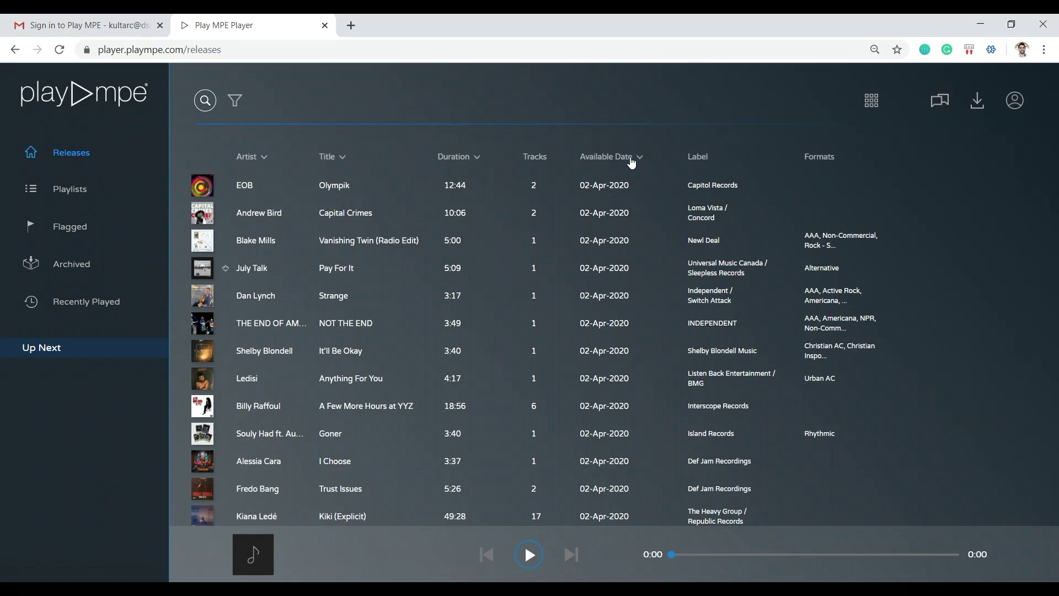
scroll(534, 193, down, 20)
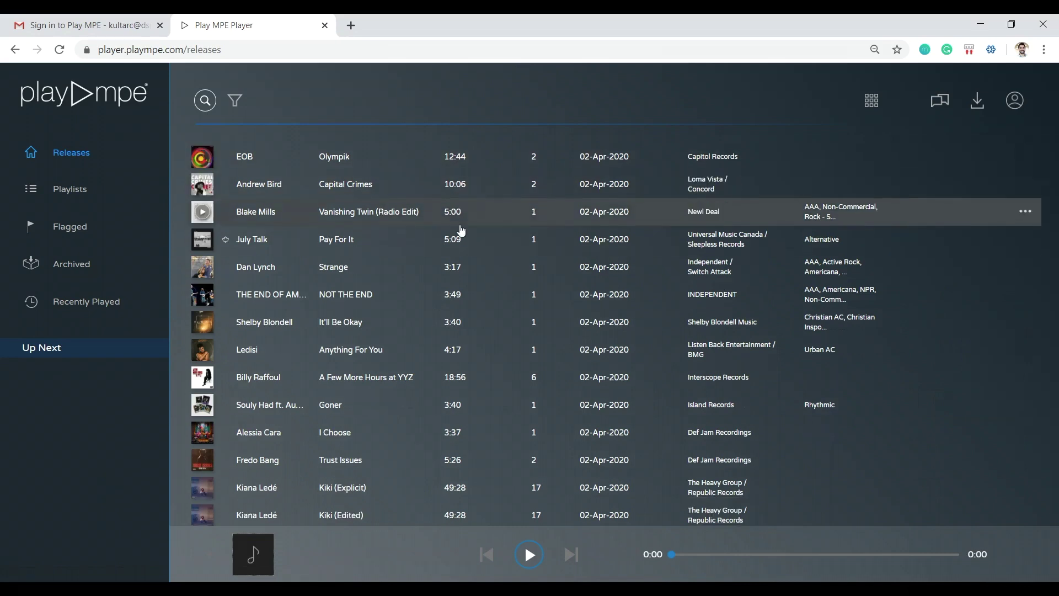
scroll(479, 270, up, 20)
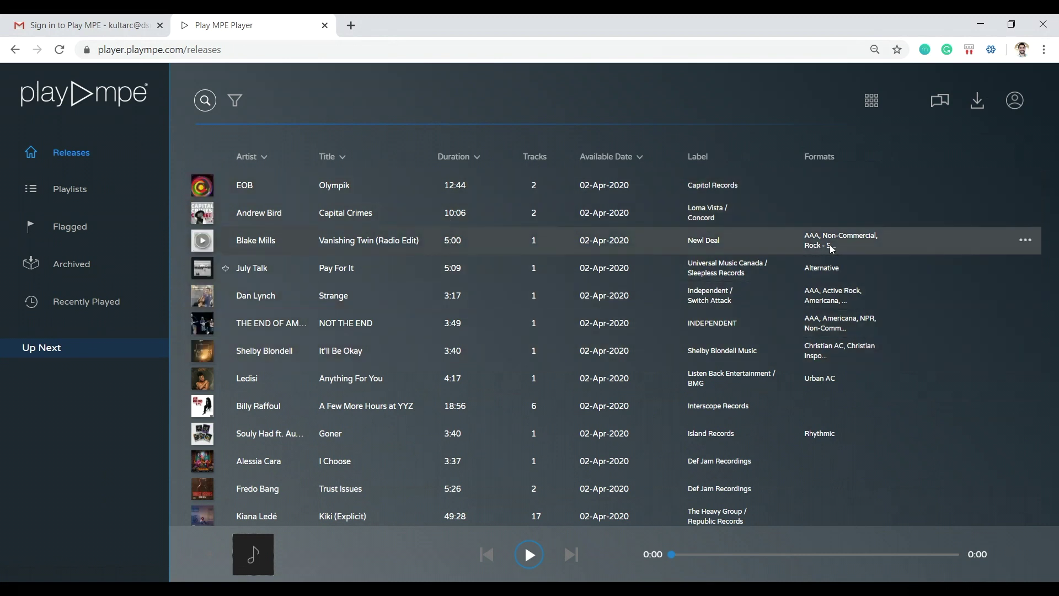
click(872, 102)
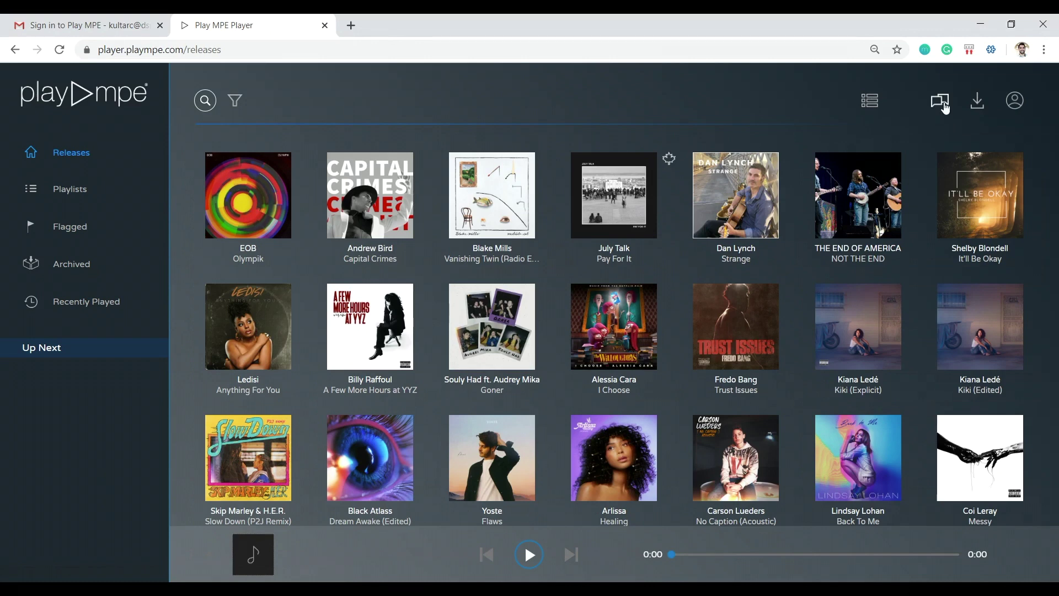
Step: Start a new support chat conversation, send "Hey please help I need new music", and close the chat after the reply
click(945, 105)
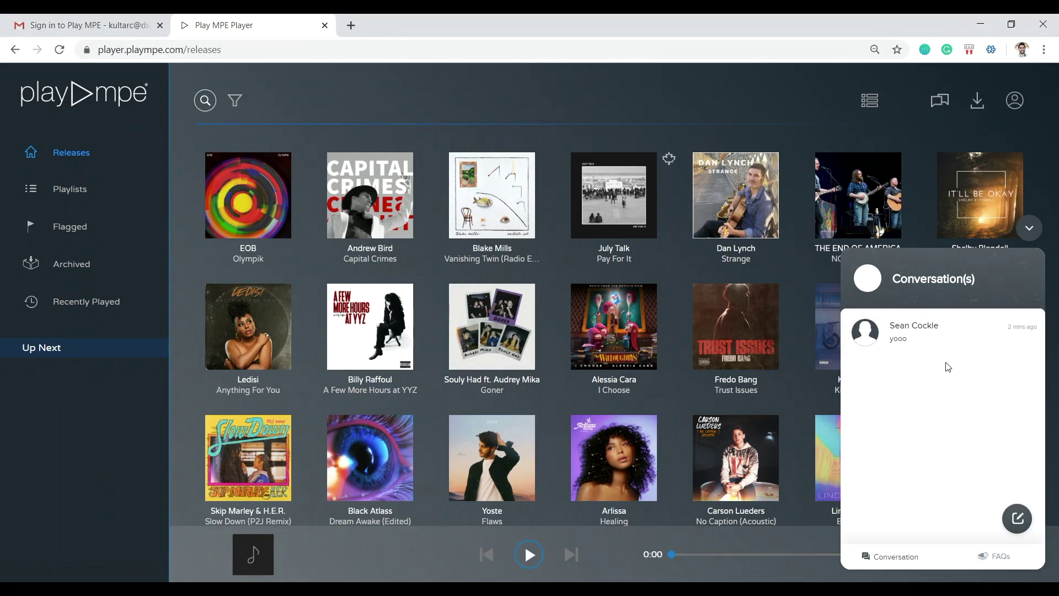
click(921, 344)
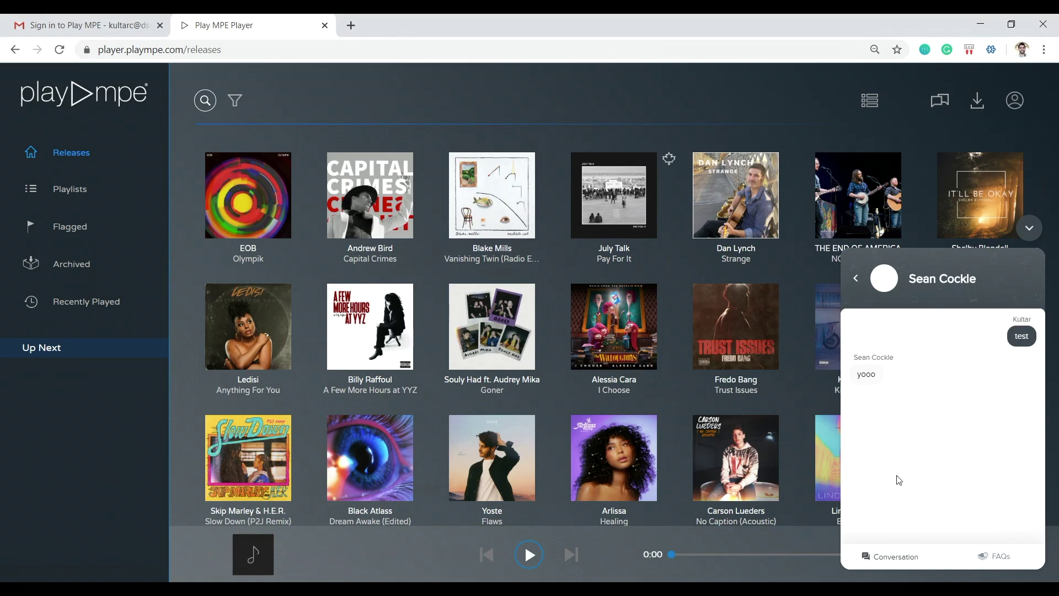
click(916, 562)
click(1016, 518)
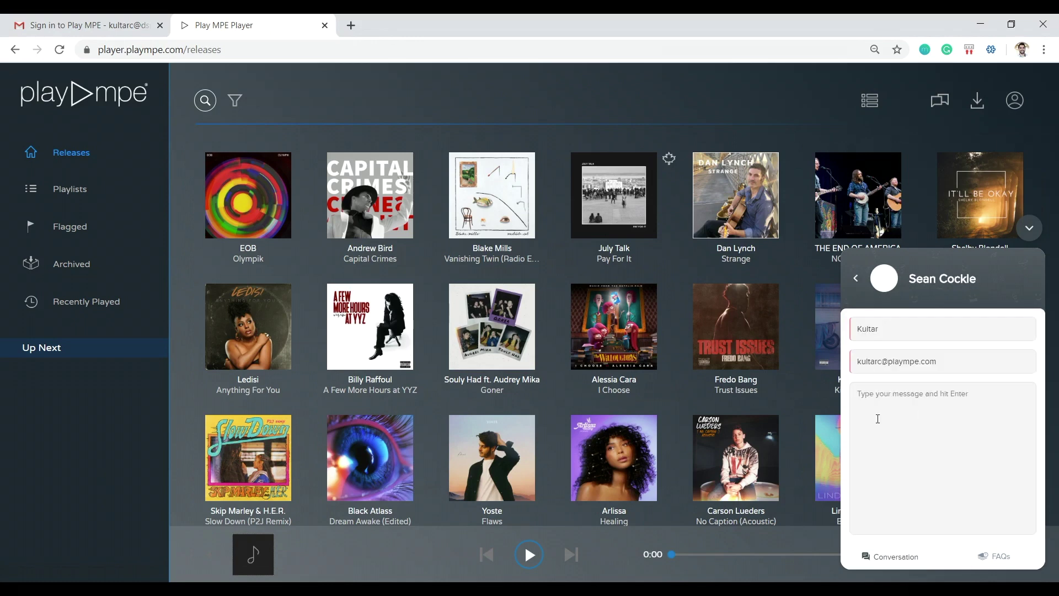
text(Hey please help I need new music)
key(Return)
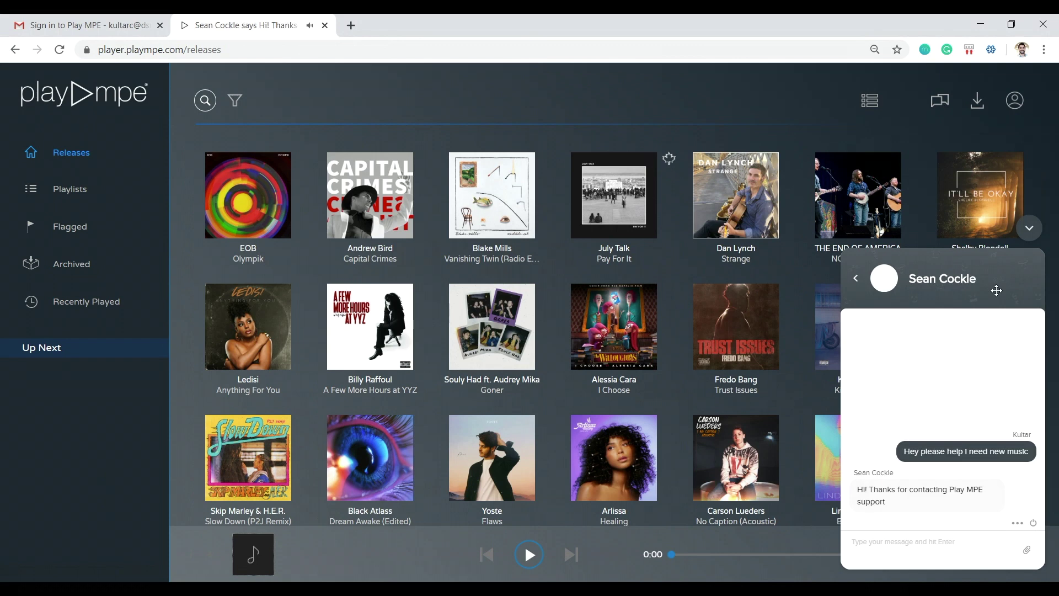
mouse_move(1000, 282)
mouse_down()
mouse_move(365, 135)
mouse_move(345, 190)
mouse_move(465, 246)
mouse_move(1002, 291)
mouse_up()
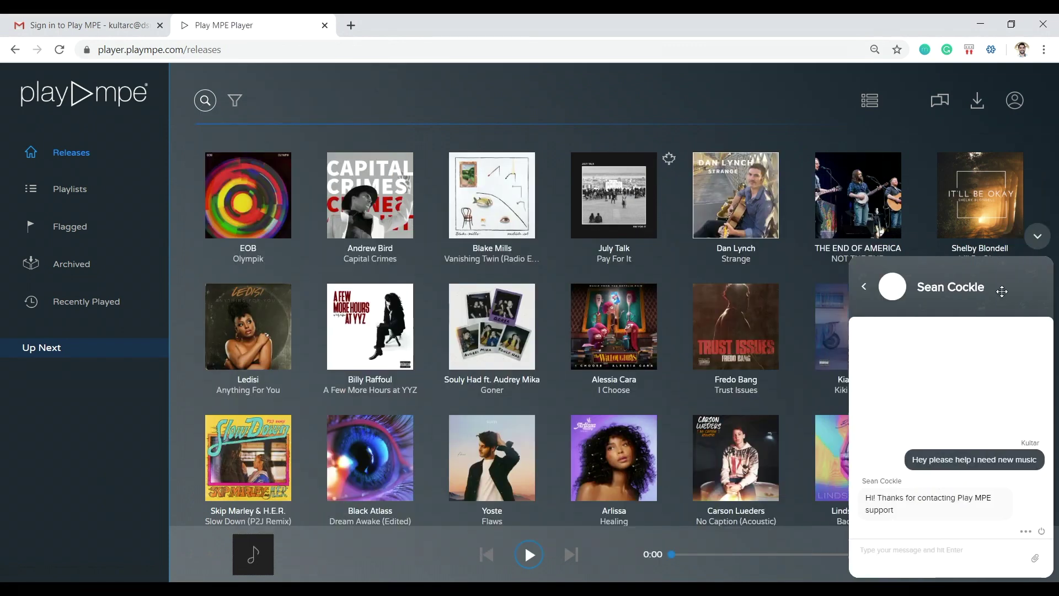
click(1038, 239)
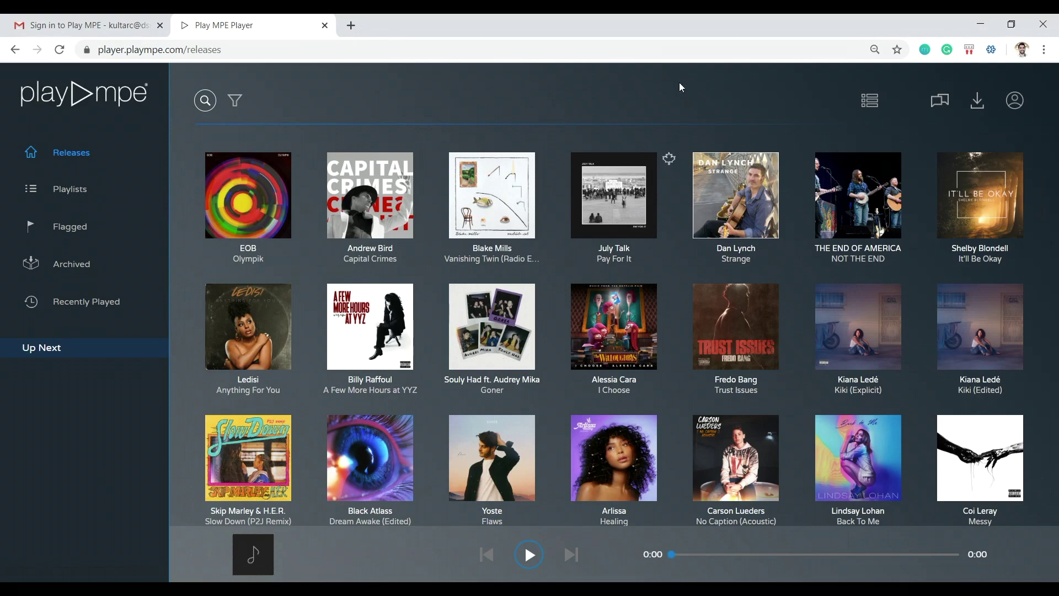
Step: Review the preferred download format options in the download settings and close the downloads pop-up
click(979, 105)
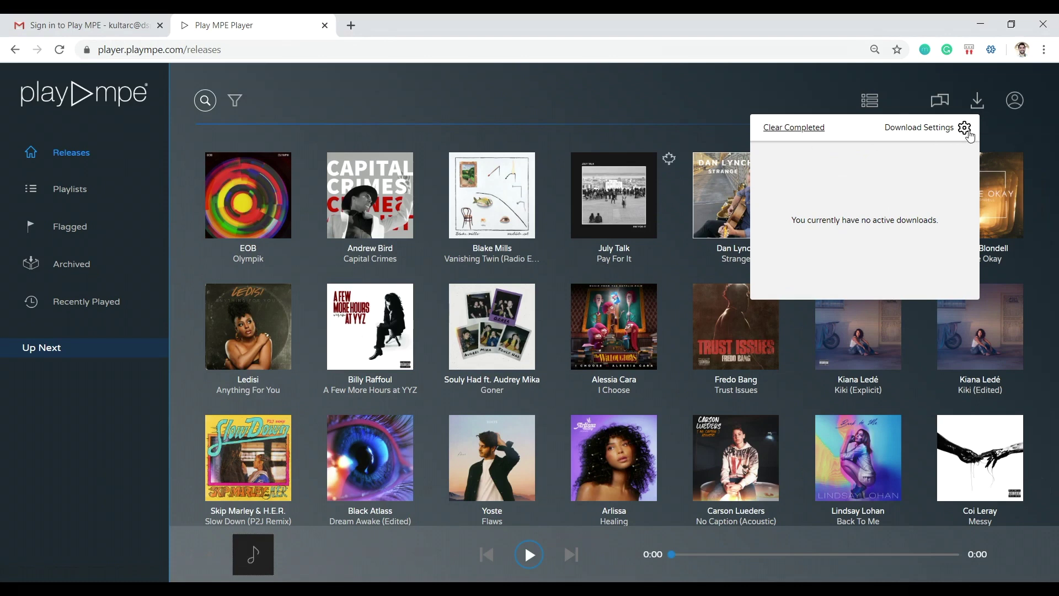
click(938, 128)
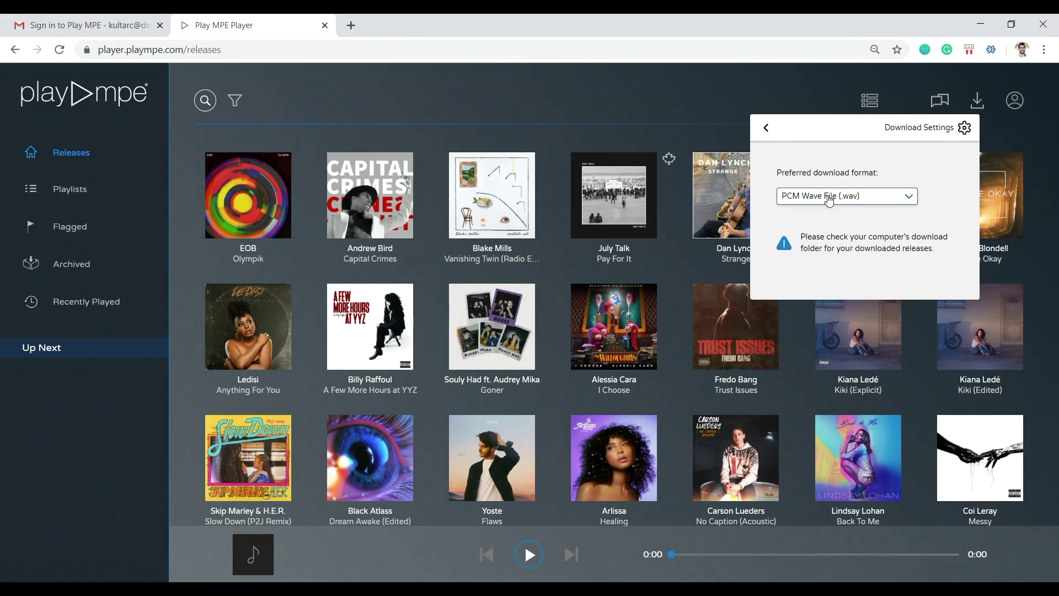
click(886, 200)
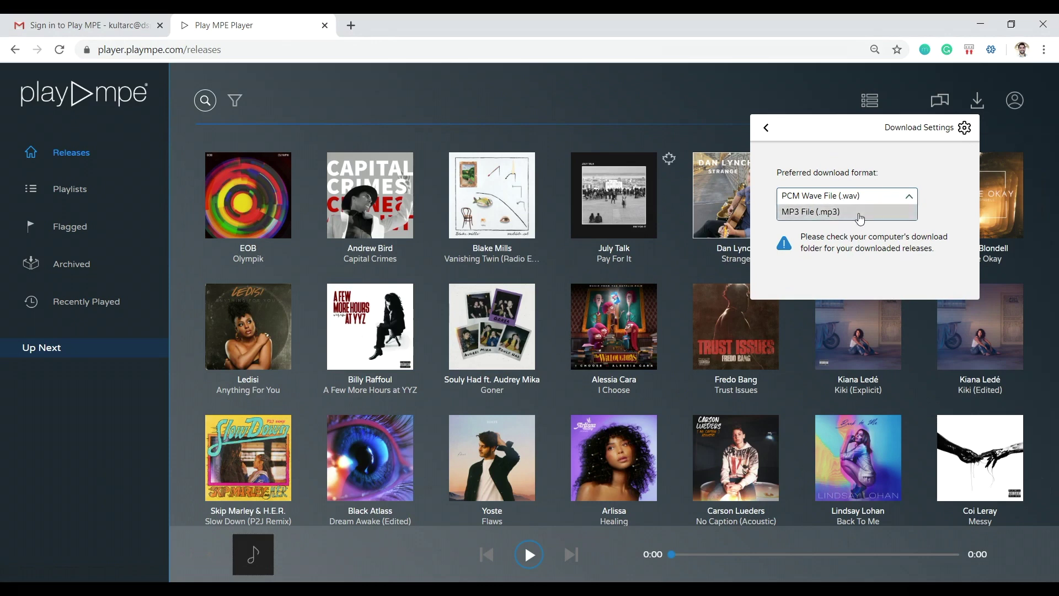
click(855, 196)
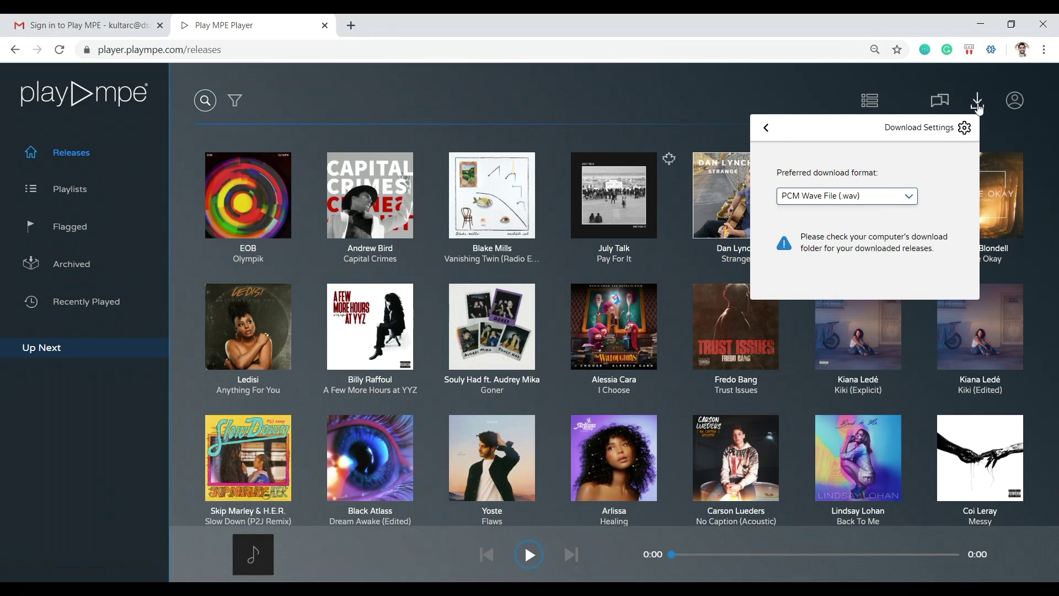
click(965, 127)
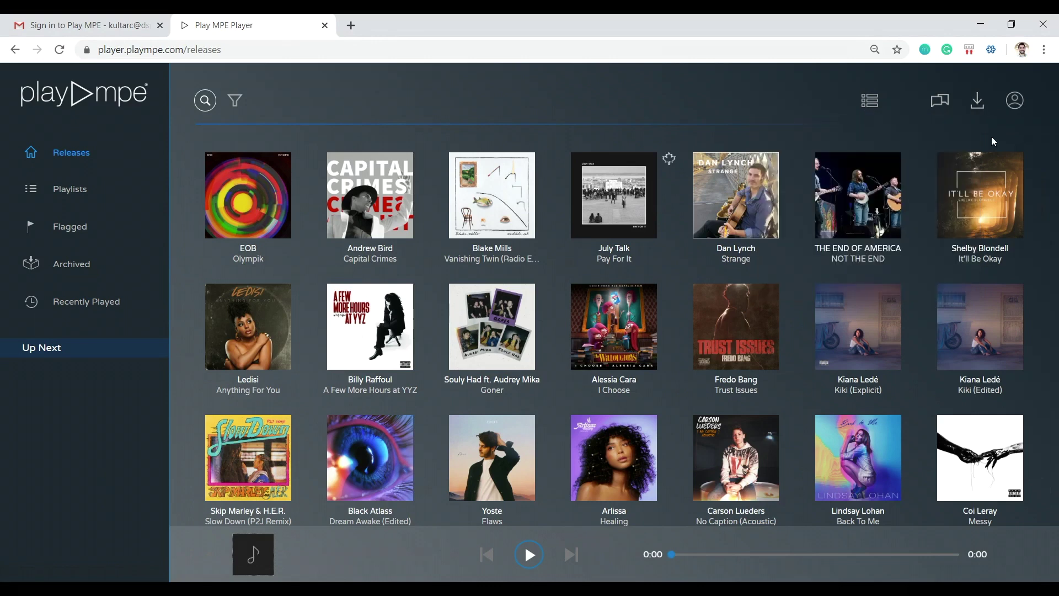
Step: Open the account information for editing, check the available languages, and save the info
click(1015, 101)
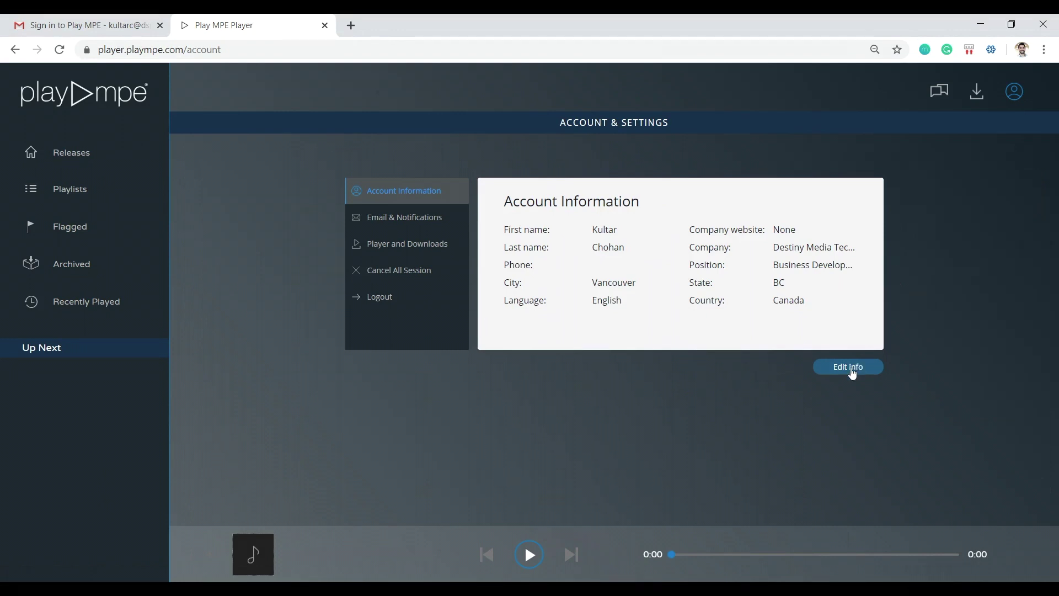
click(853, 368)
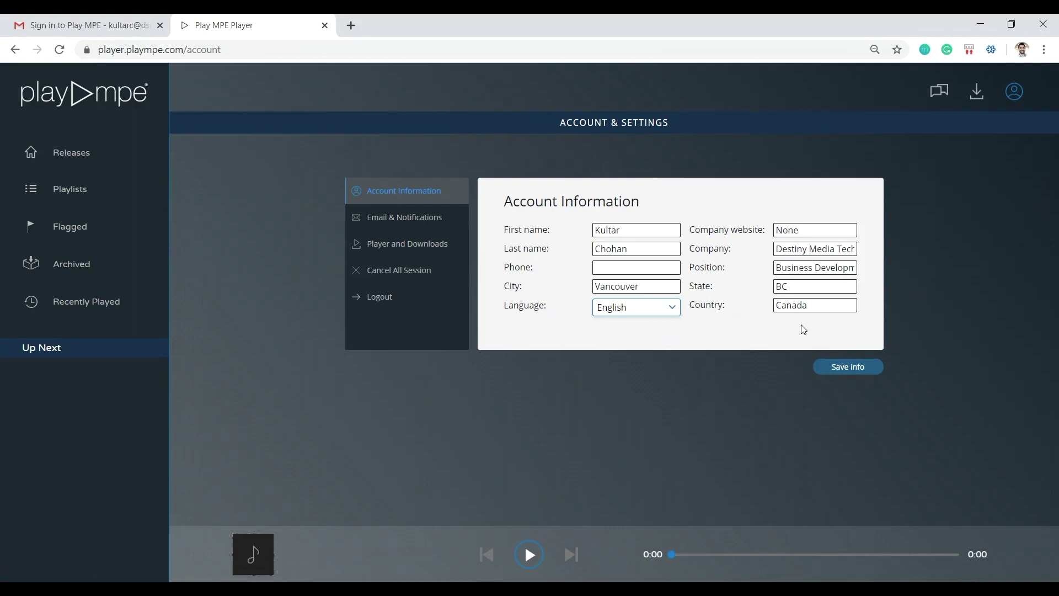
click(638, 315)
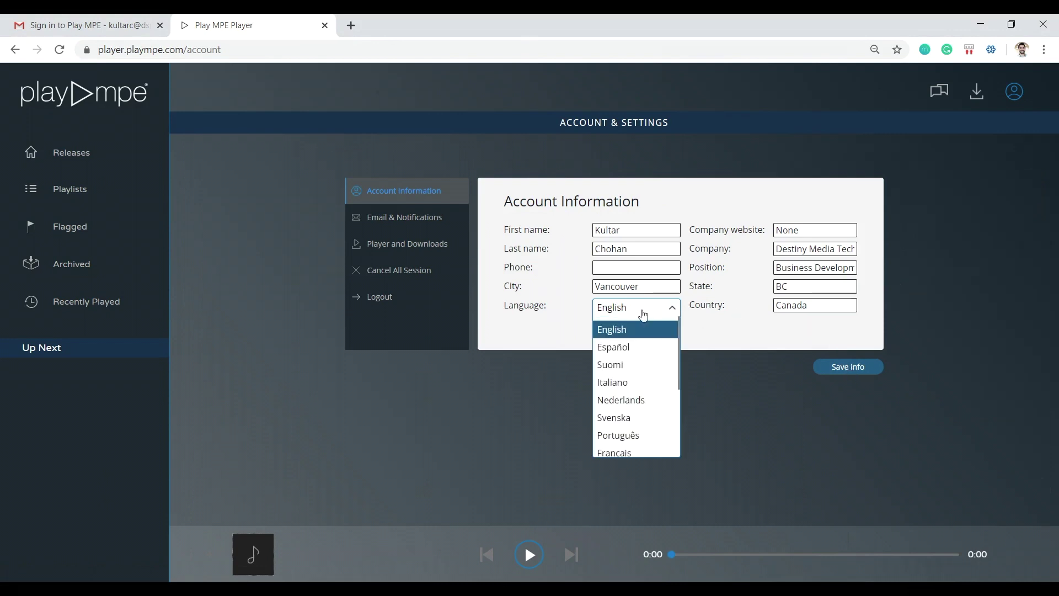
click(721, 293)
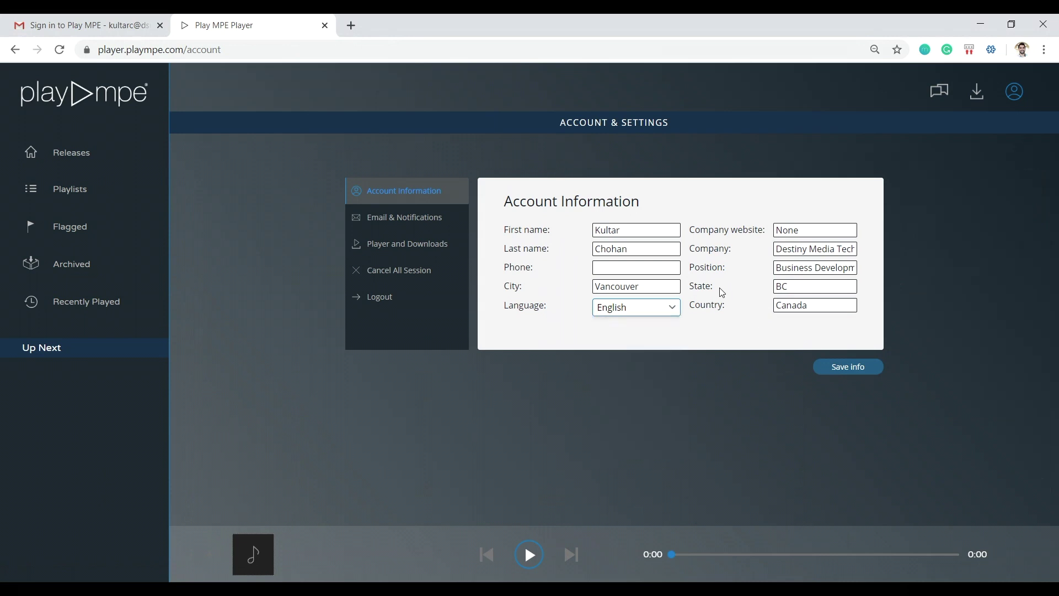
click(852, 373)
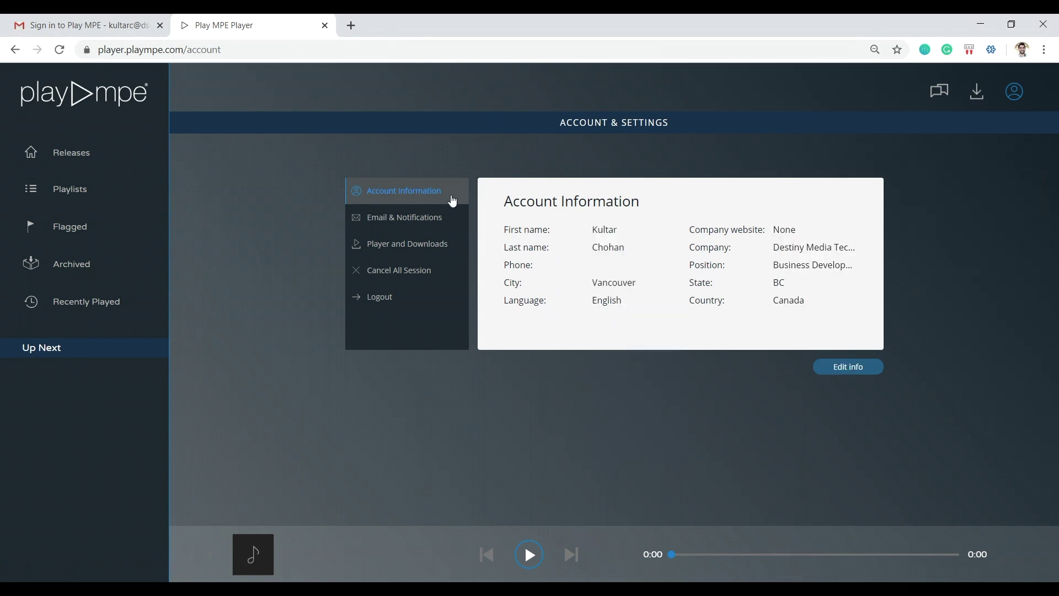
Step: View the Email & Notifications settings and the form for adding another email address, then cancel the form
click(384, 219)
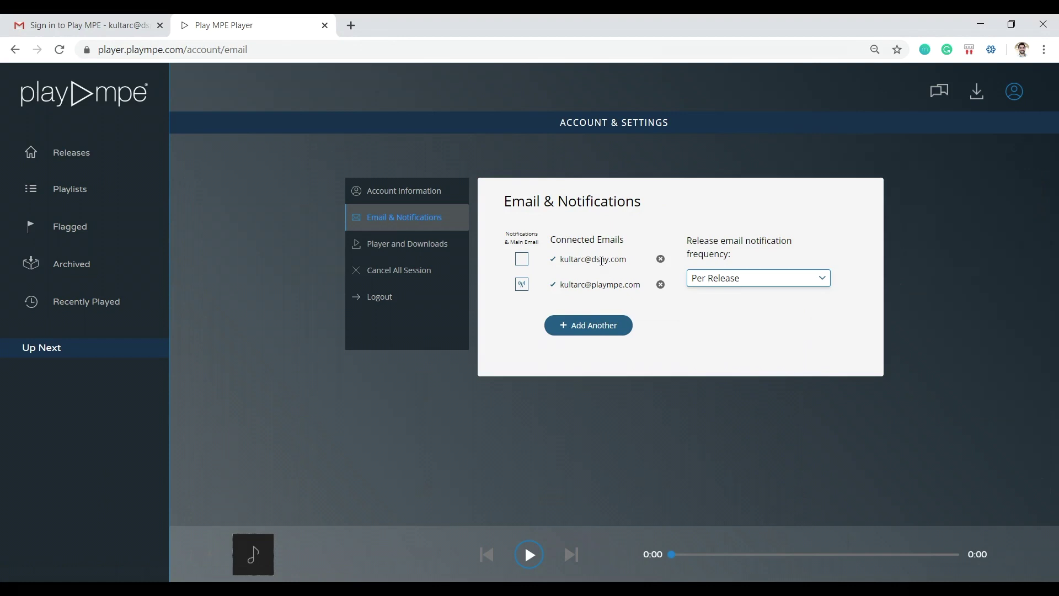
click(592, 332)
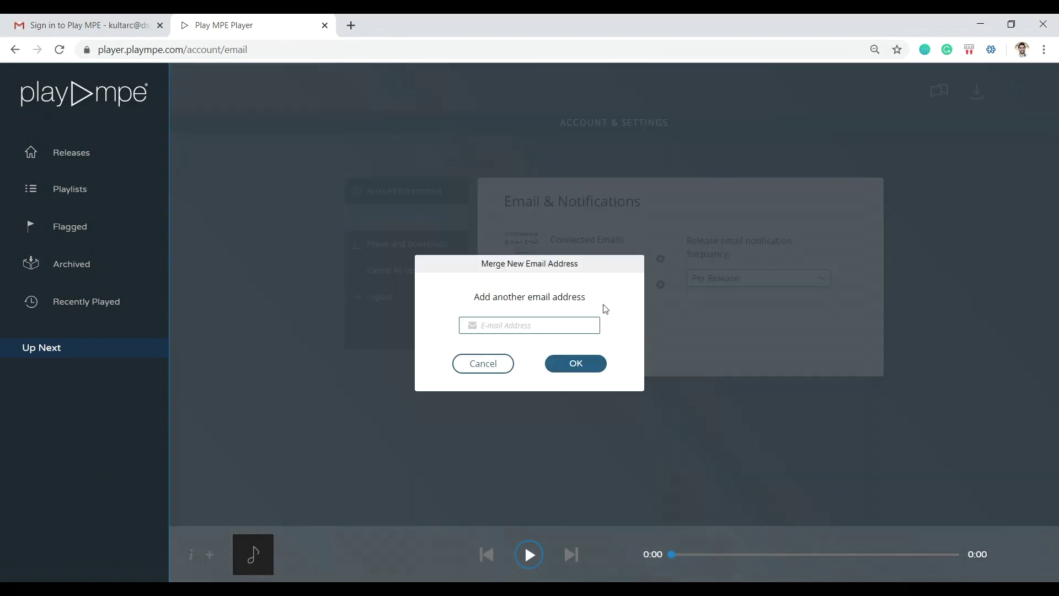
click(496, 368)
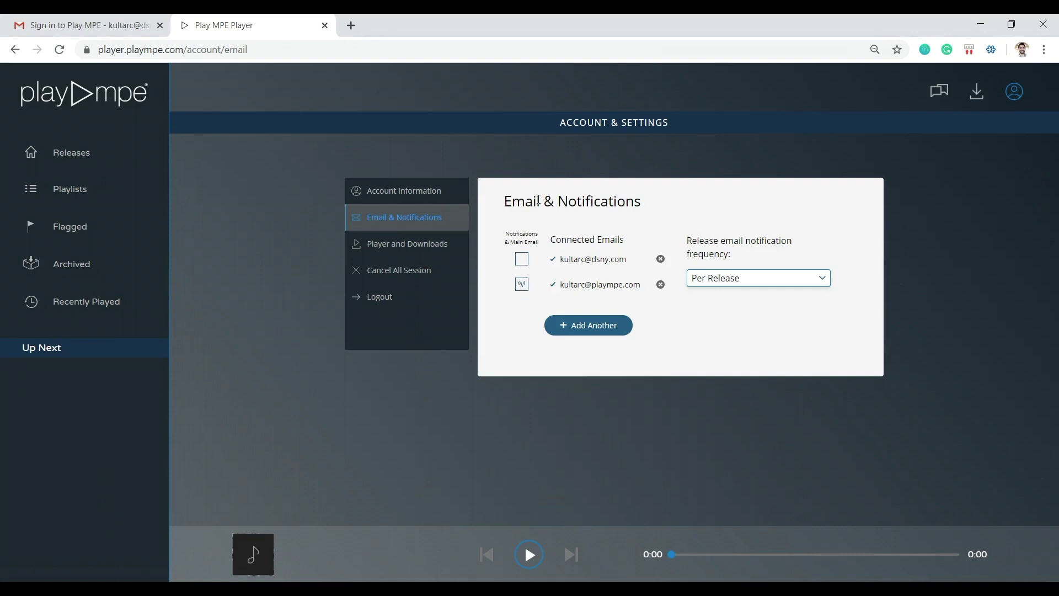
Step: Check the release email notification frequency options and select Per Release
drag(687, 242, 755, 261)
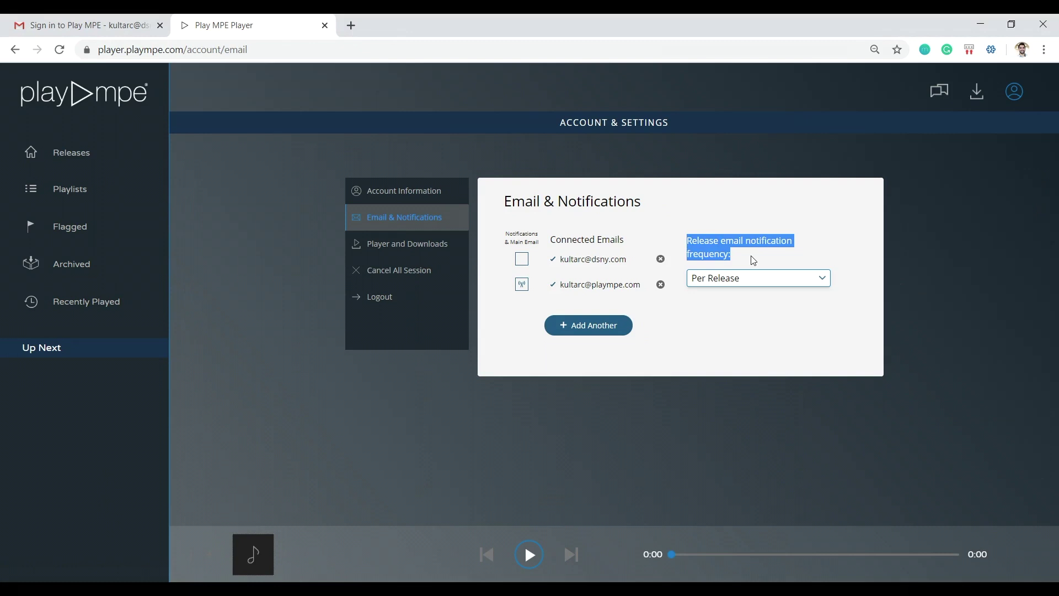
click(753, 260)
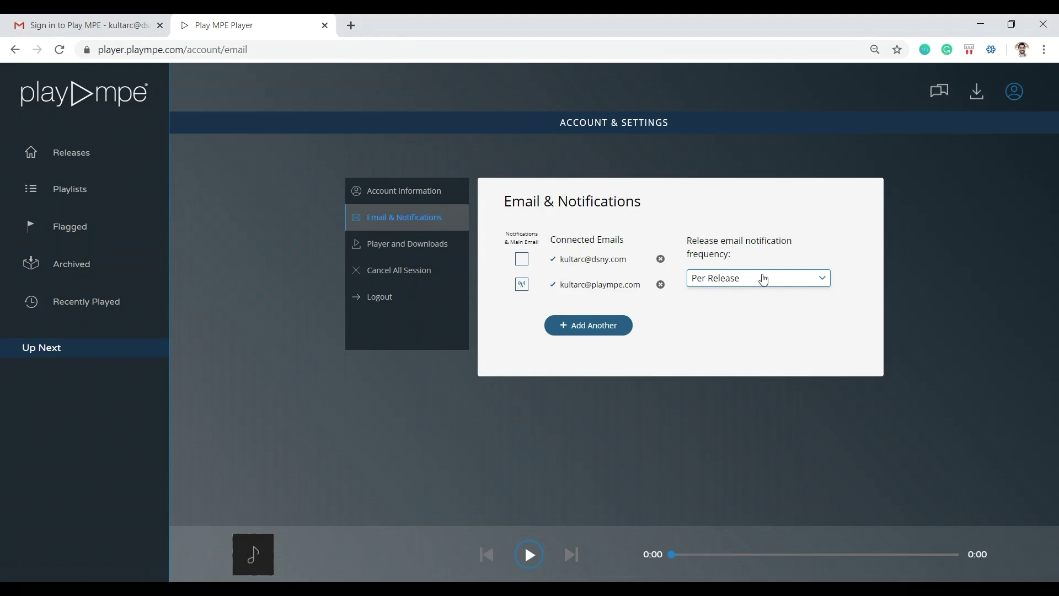
click(763, 279)
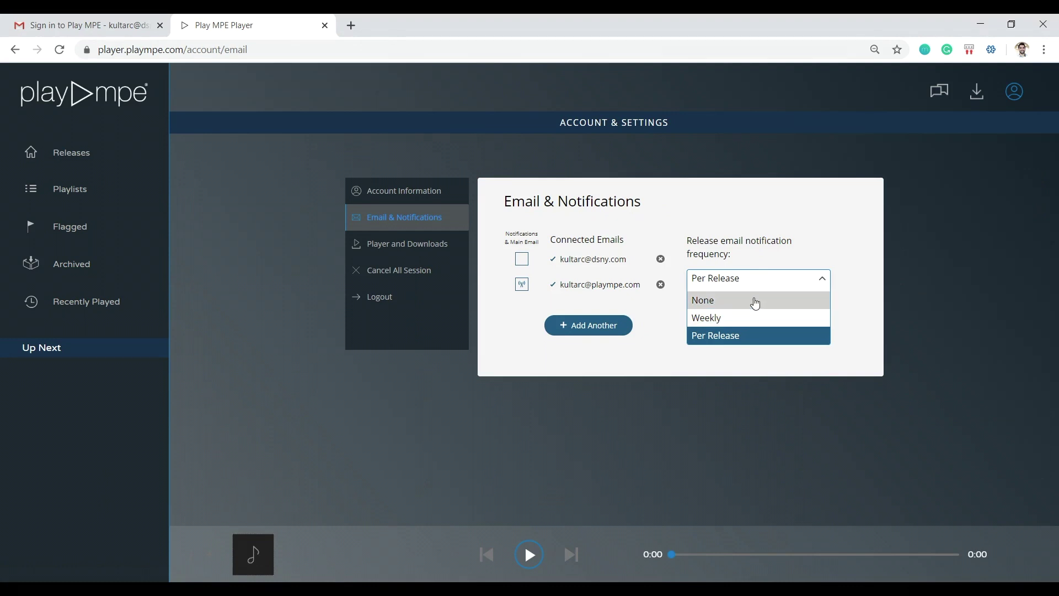
click(753, 339)
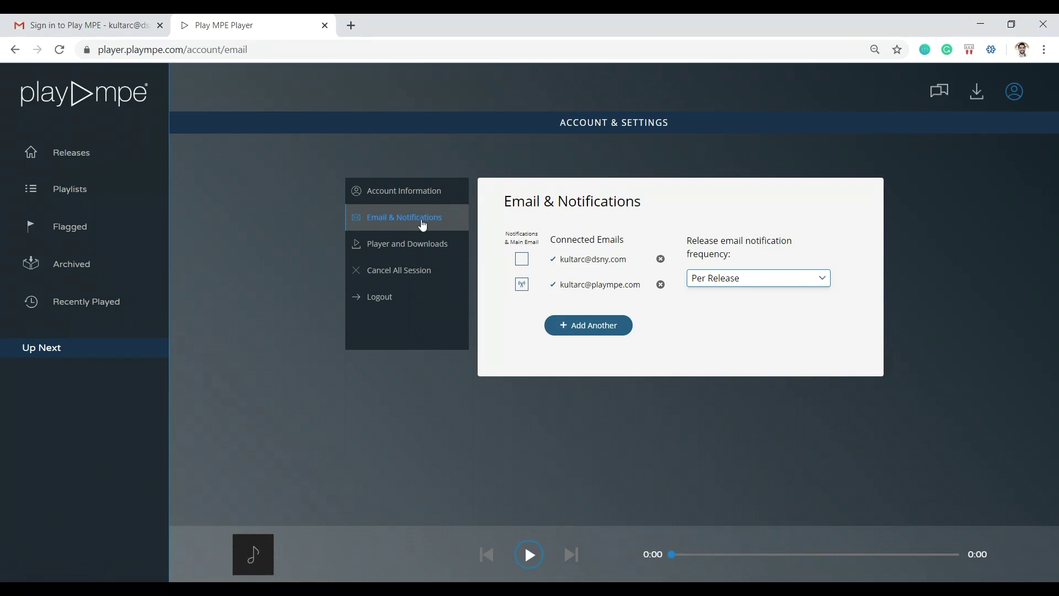
Step: Check the preferred download format options in the player settings, and view the Cancel All Session and Logout pages
click(401, 252)
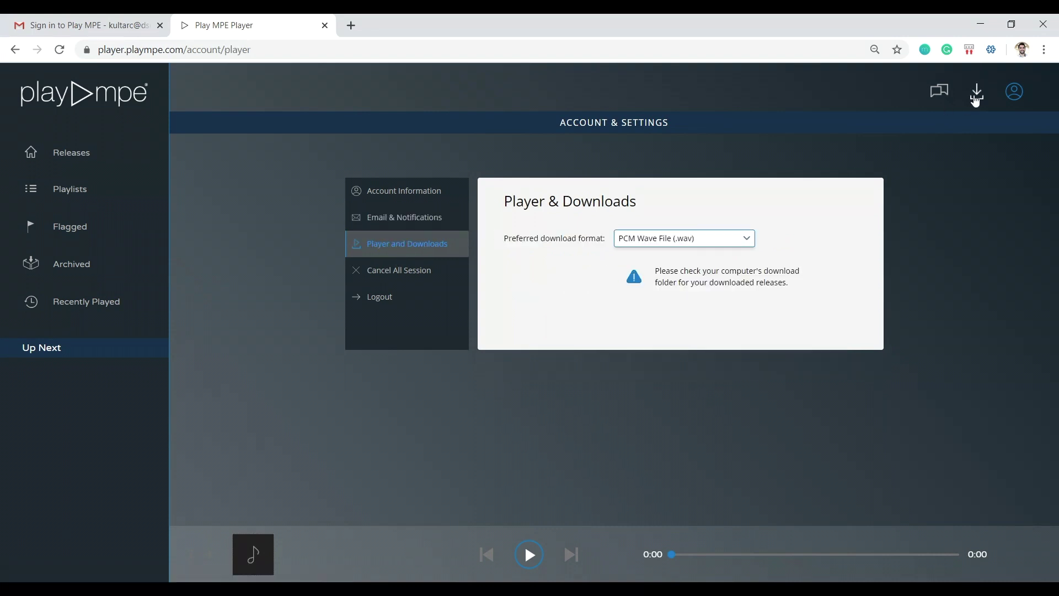
click(746, 241)
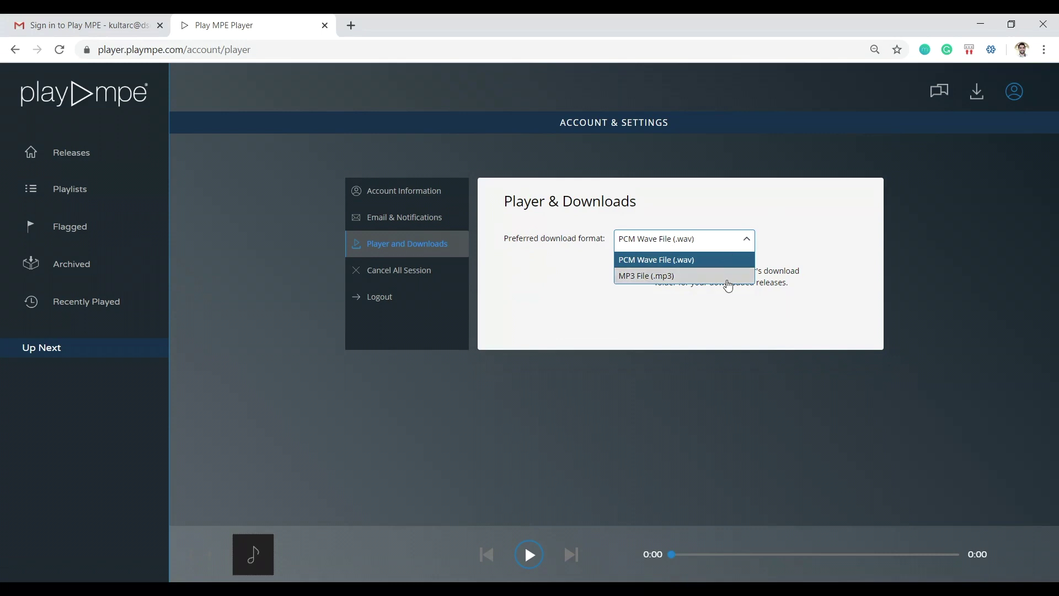
click(587, 273)
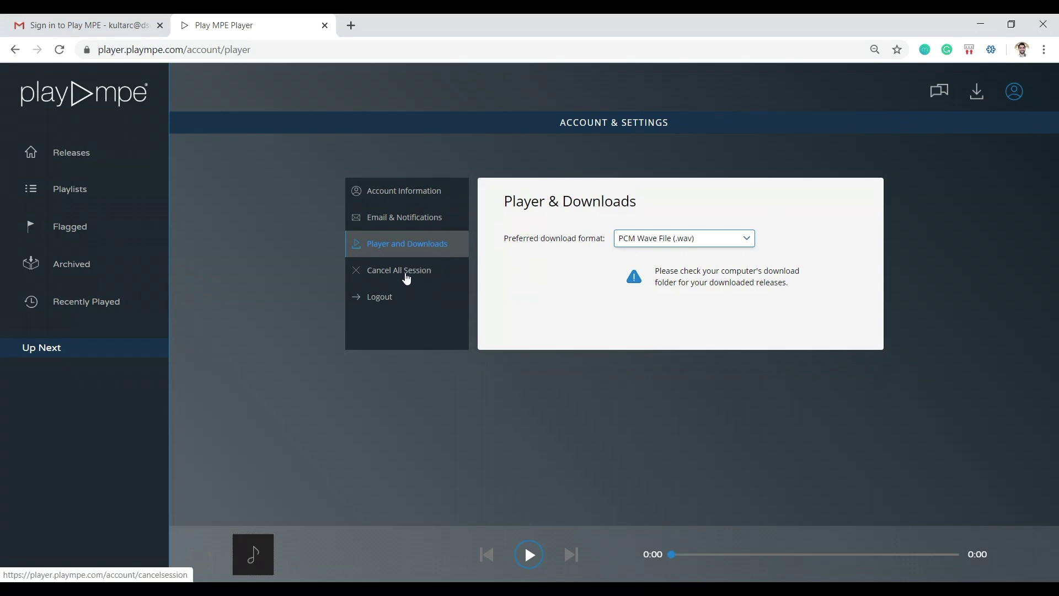
click(407, 277)
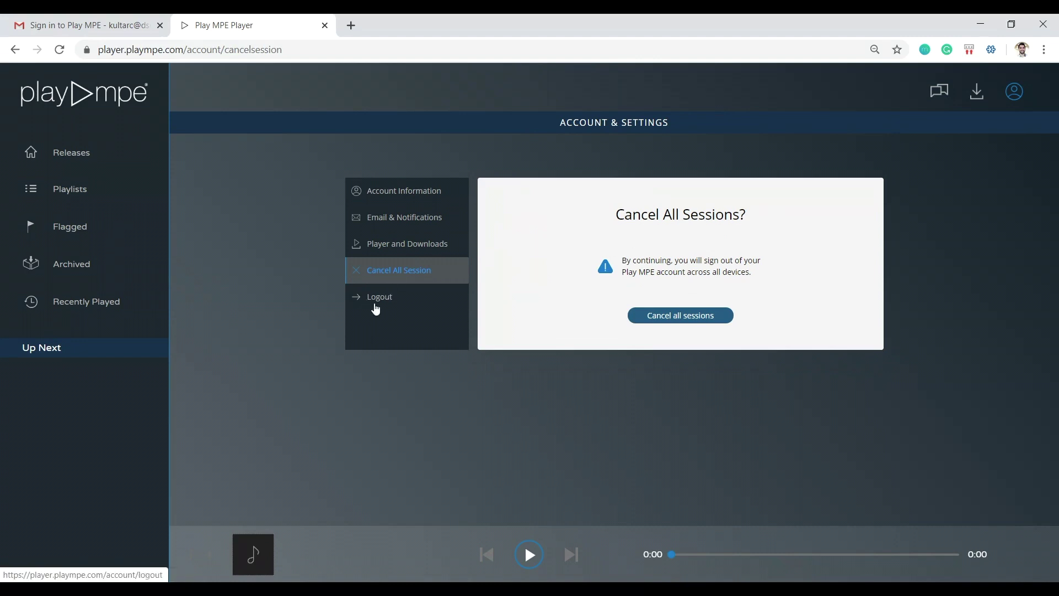
click(375, 304)
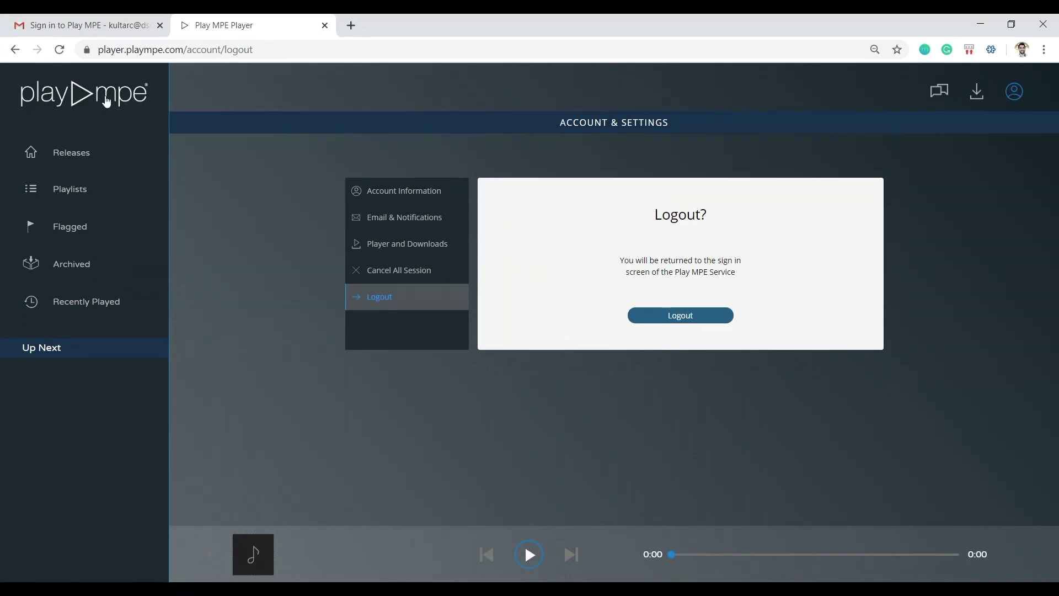
Step: Return to the releases and start playing Andrew Bird's Capital Crimes, then pause it
click(106, 101)
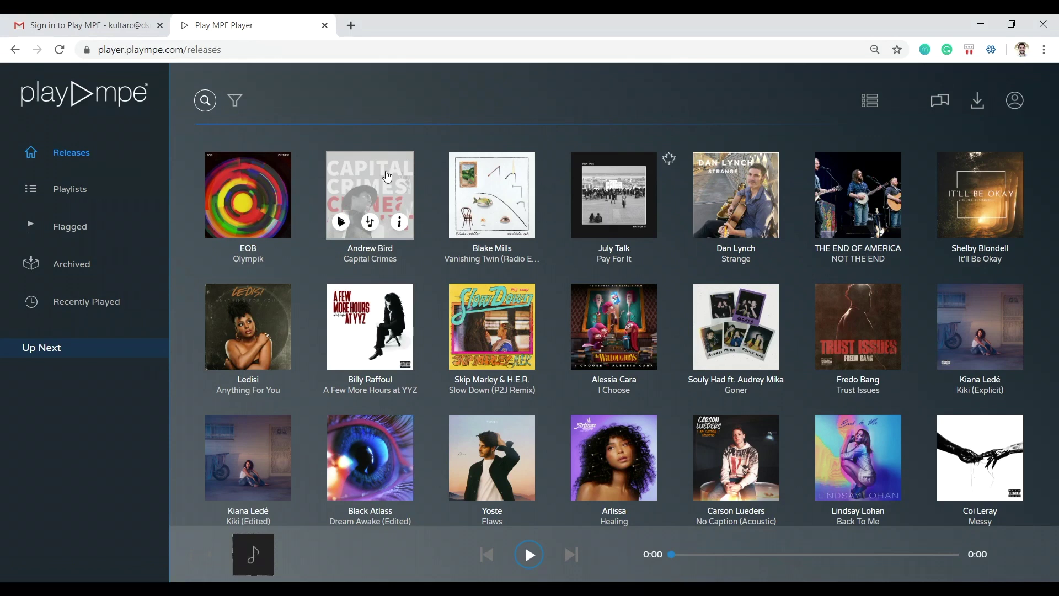
click(341, 223)
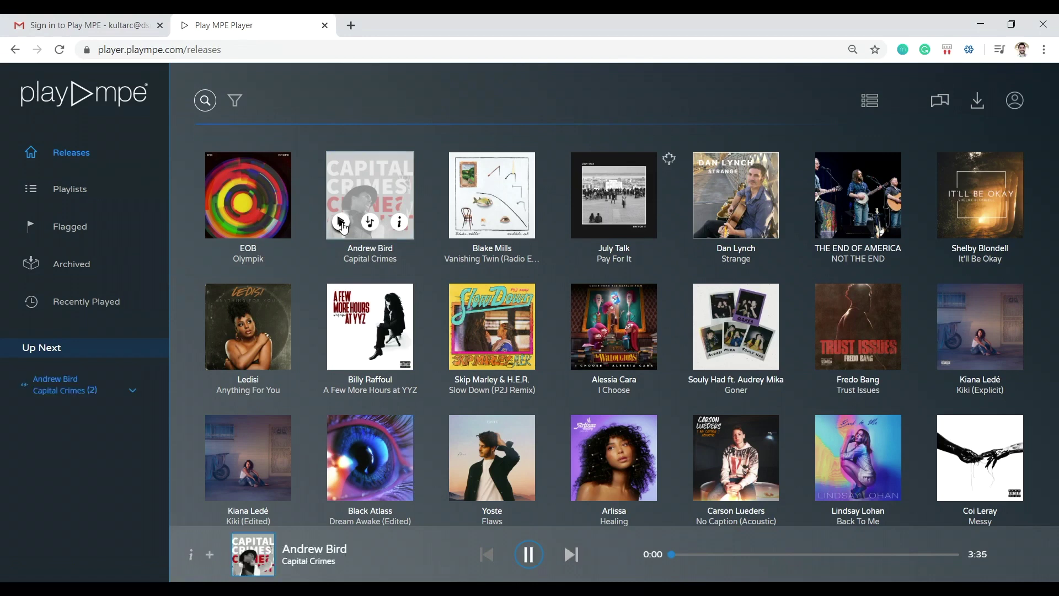
click(518, 556)
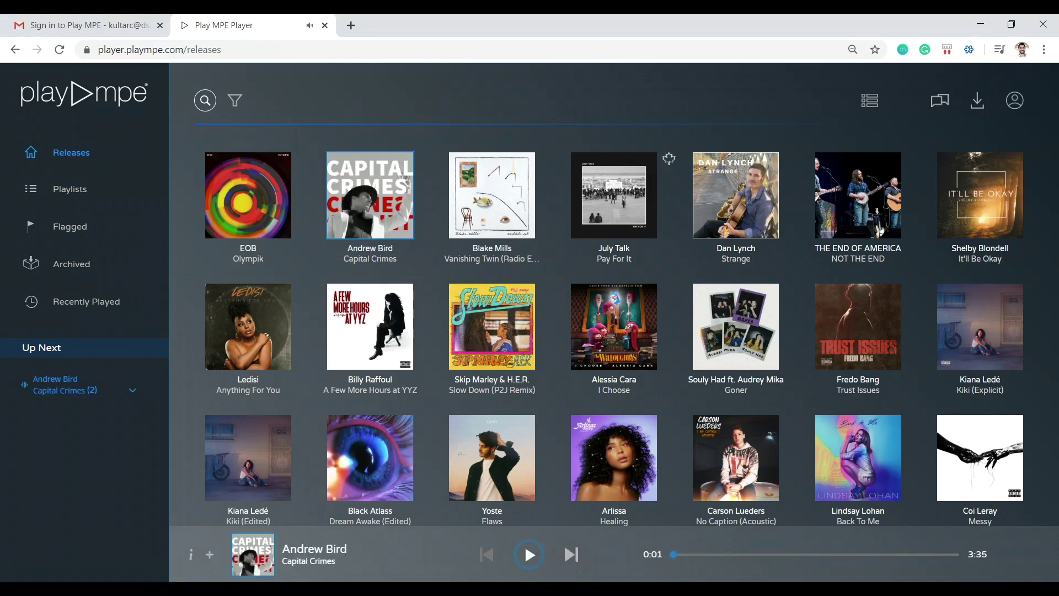
Step: Expand the Capital Crimes release in the Up Next queue and remove both of its tracks
mouse_move(98, 379)
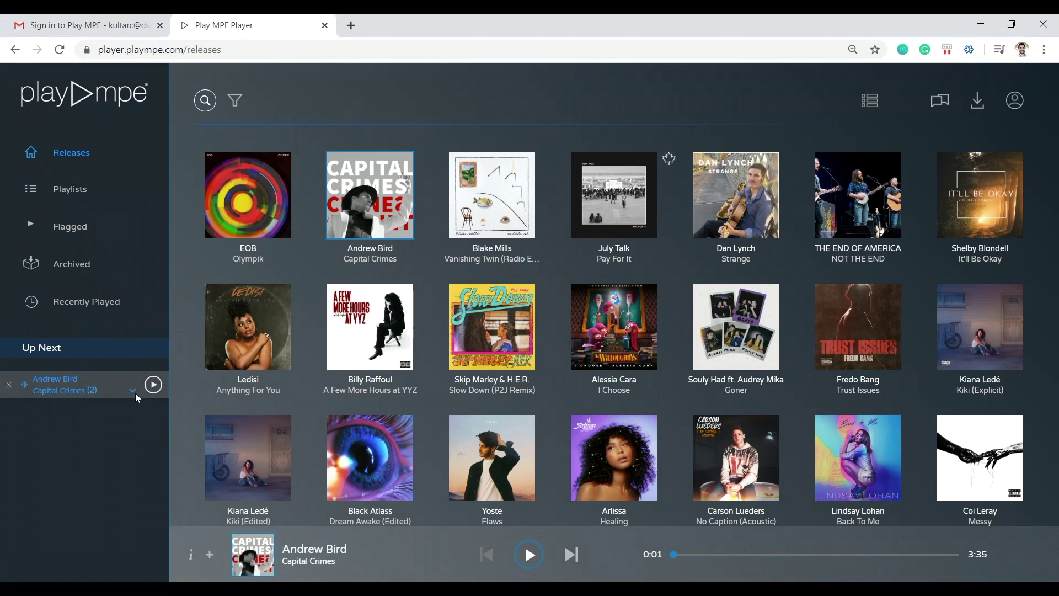
mouse_move(381, 212)
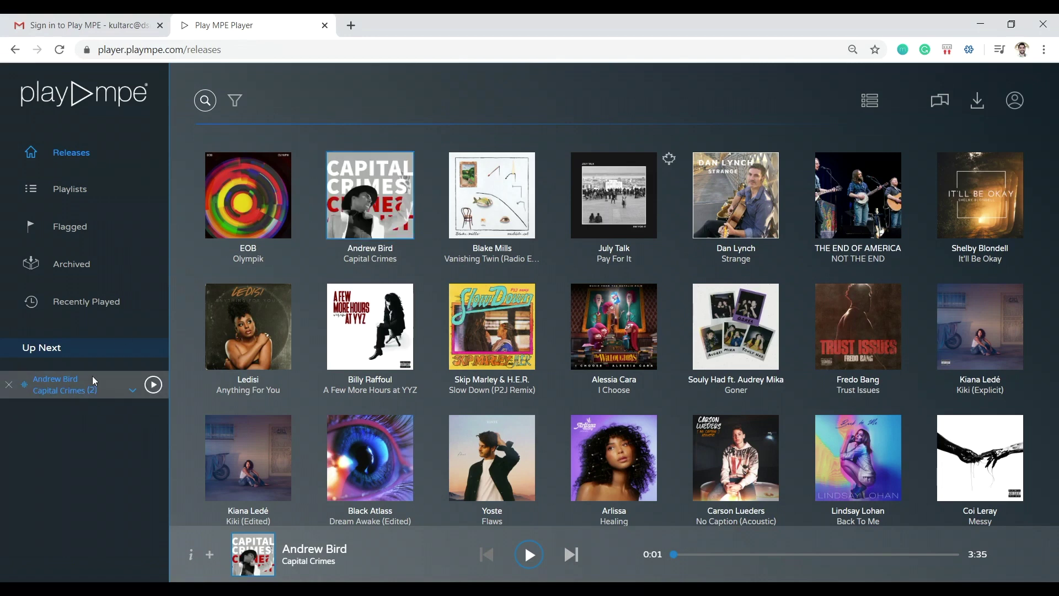
click(136, 395)
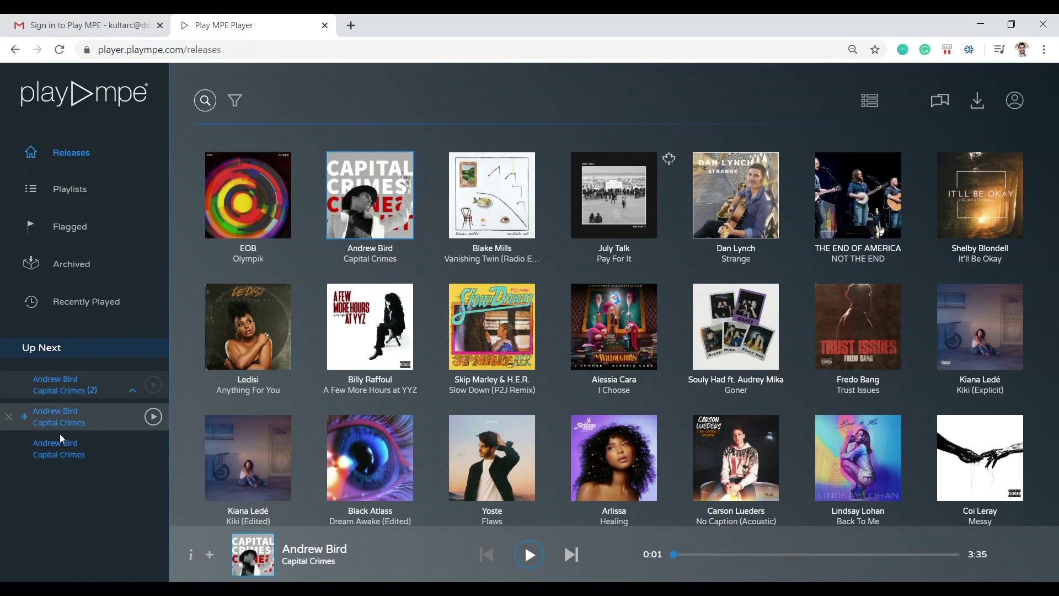
click(10, 455)
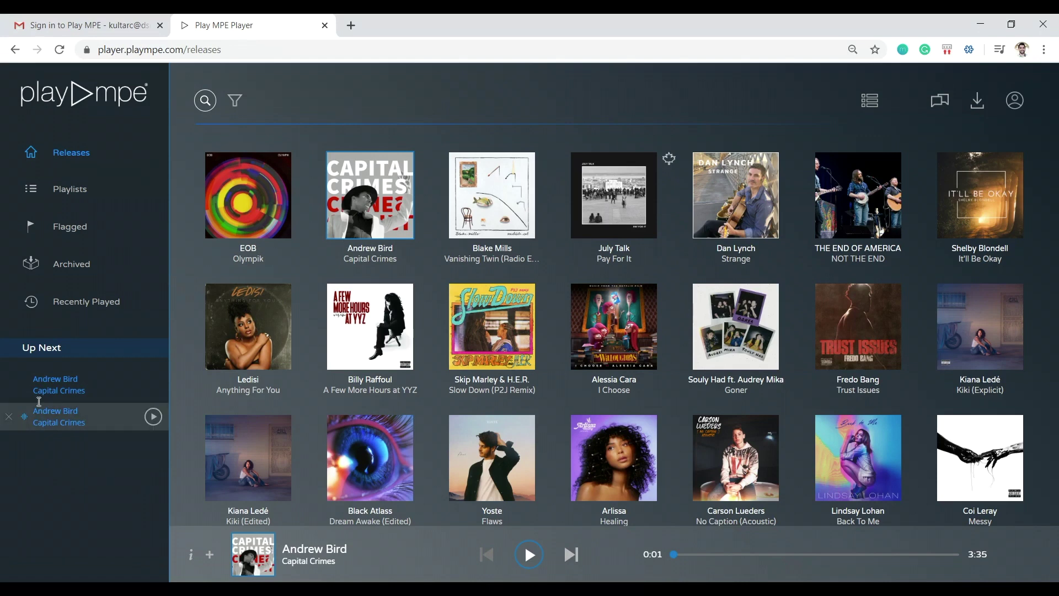
click(9, 390)
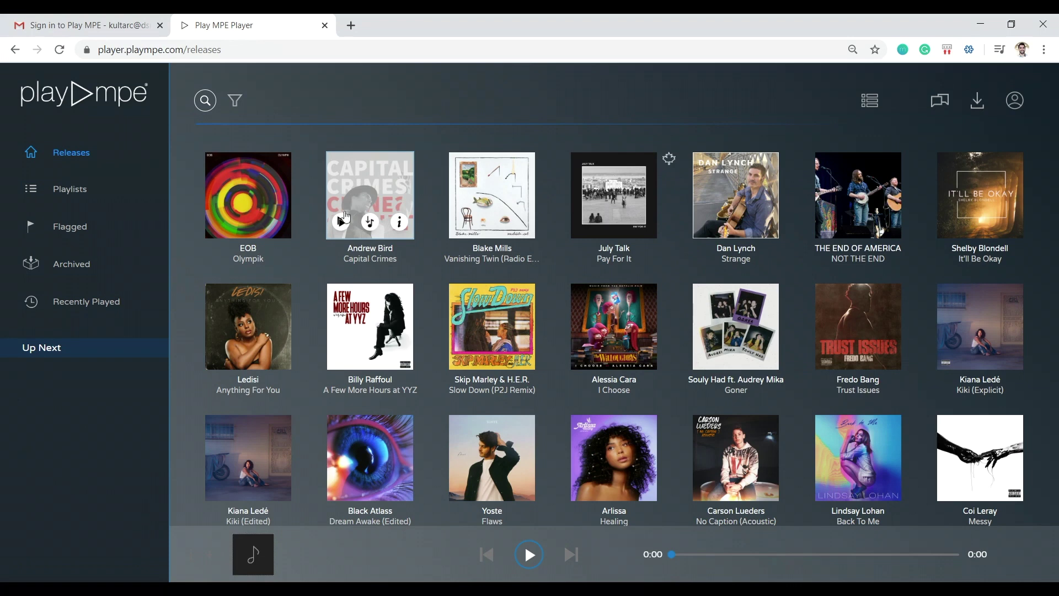
Step: Download the Capital Crimes release from its cover, clear the completed downloads, and close the downloads list
click(374, 227)
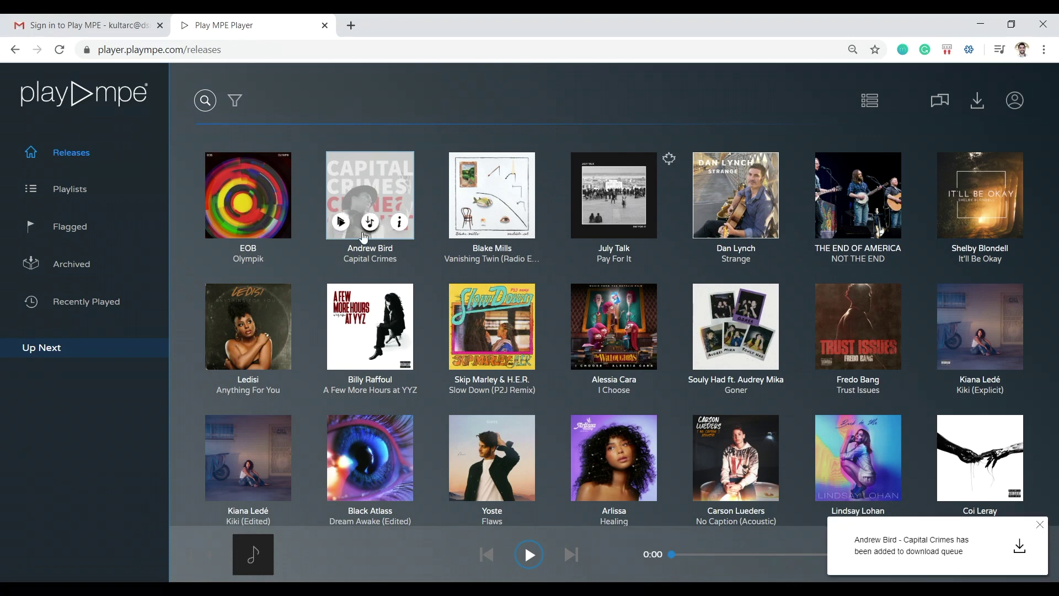
click(981, 109)
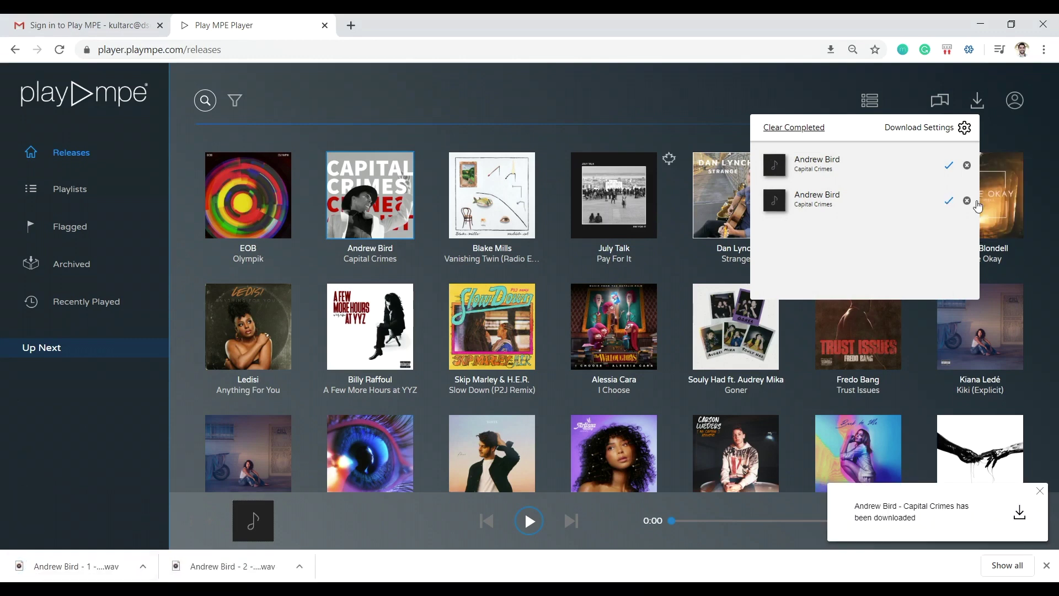
click(819, 130)
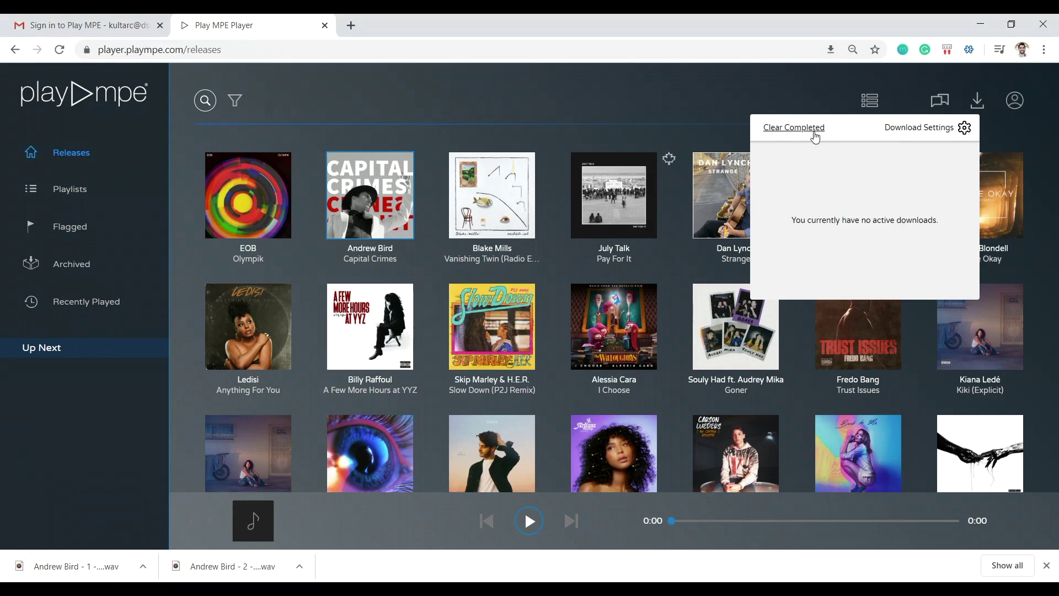
click(498, 124)
Step: Open the Capital Crimes release details, download the Radio Edit track, and download the full release
mouse_move(371, 228)
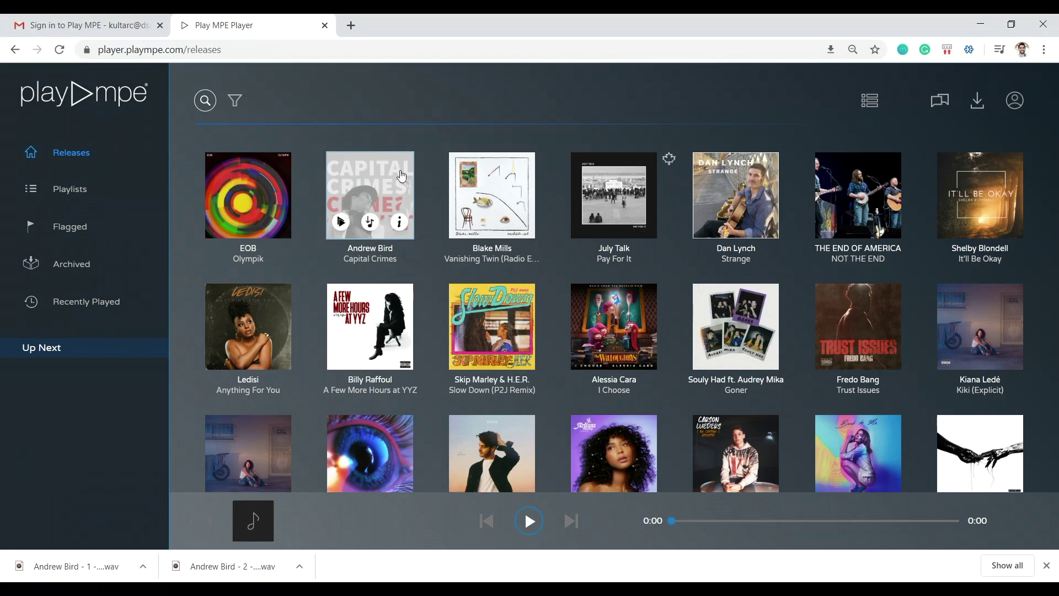
click(374, 188)
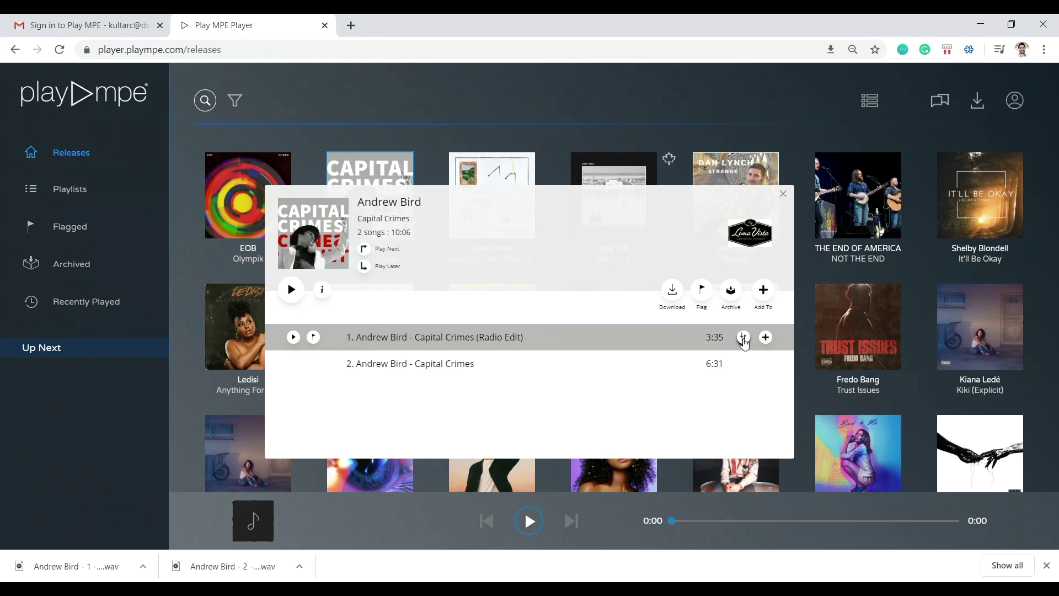
click(743, 337)
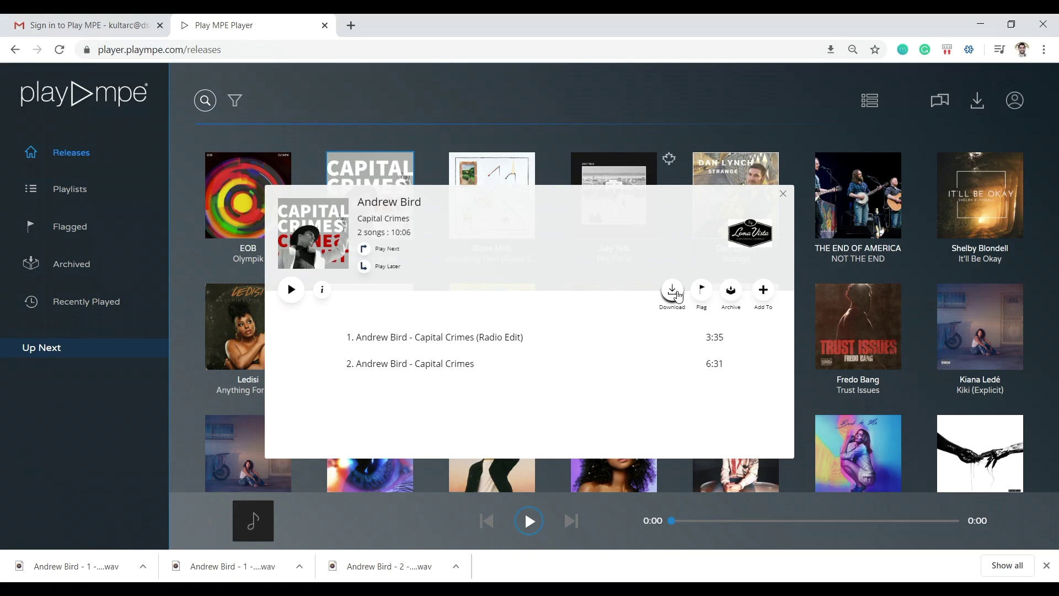
click(674, 293)
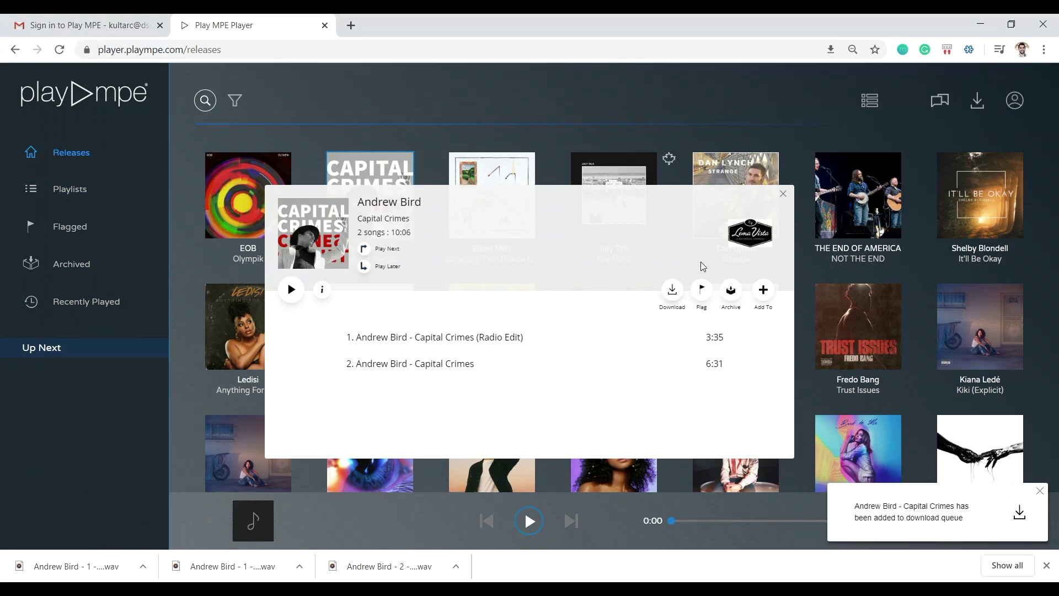
Step: Close the release details and check the list of completed downloads
click(783, 195)
click(977, 100)
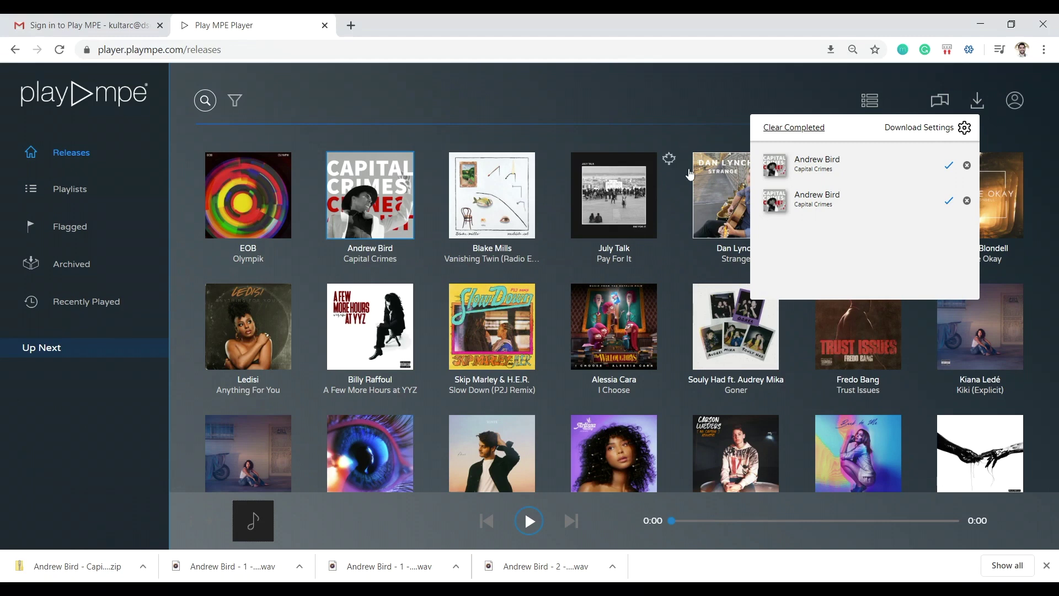
click(709, 102)
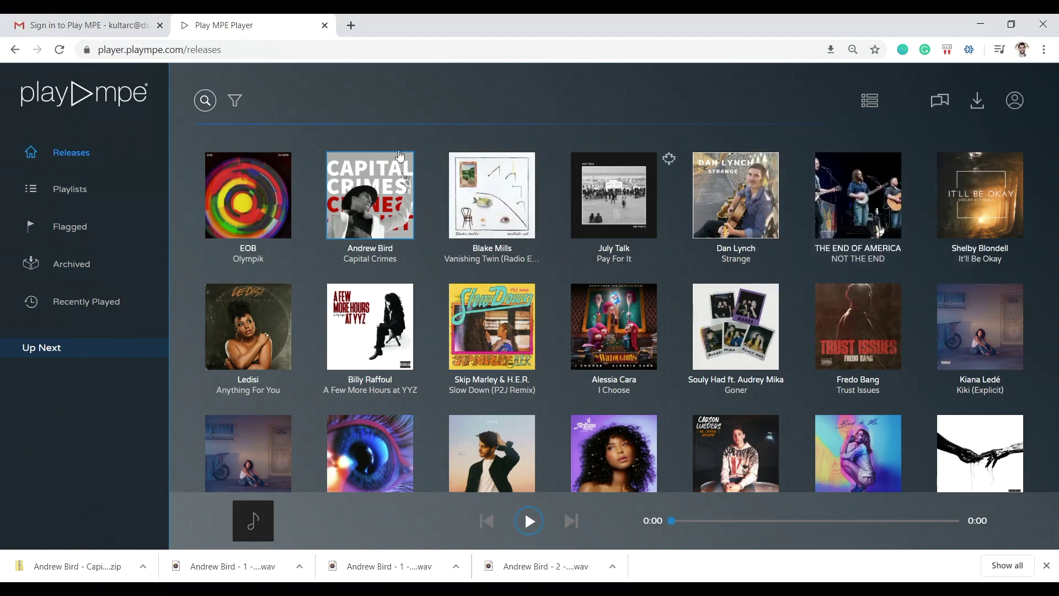
Step: Add the Capital Crimes release to the Up Next queue with Play Next, then dismiss its details
mouse_move(393, 189)
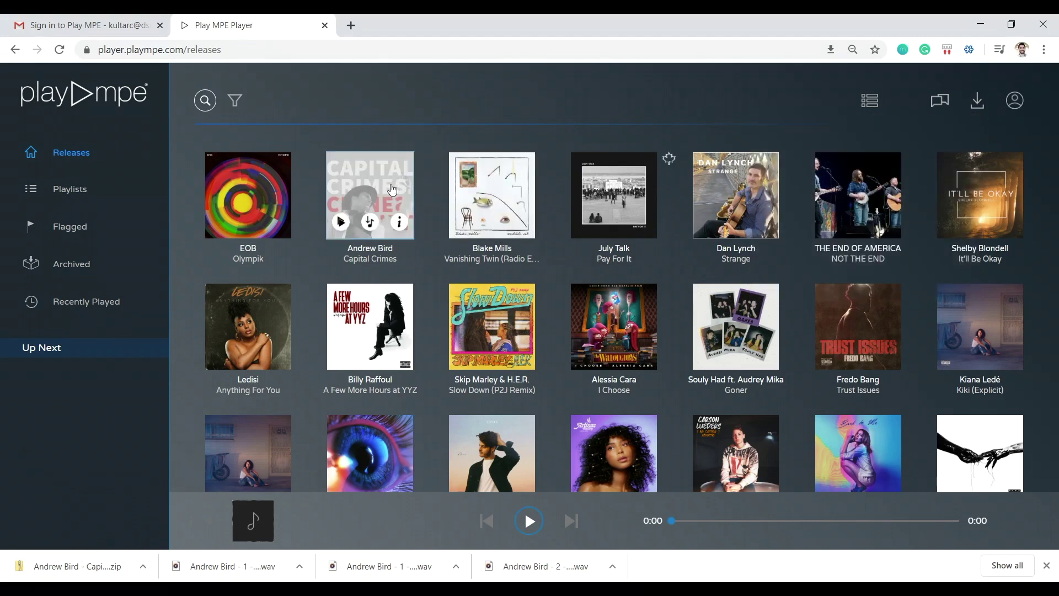
click(391, 187)
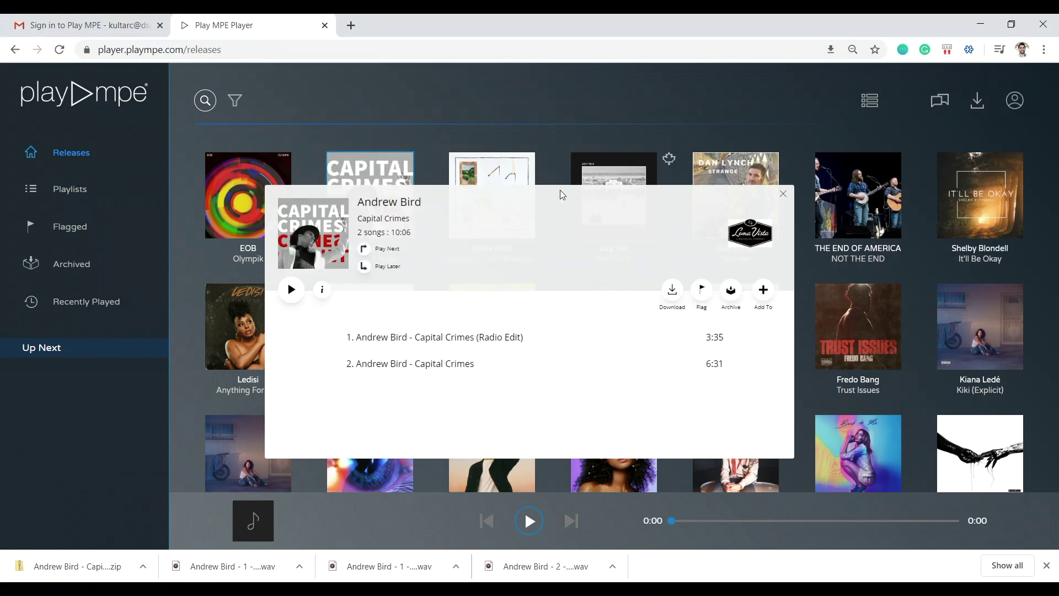
click(364, 251)
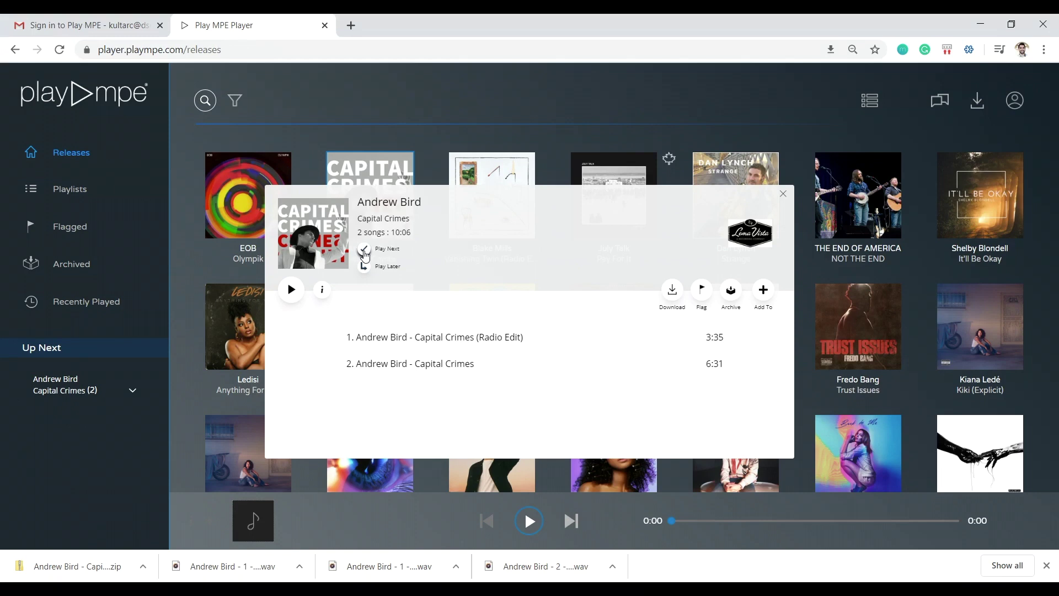
click(133, 392)
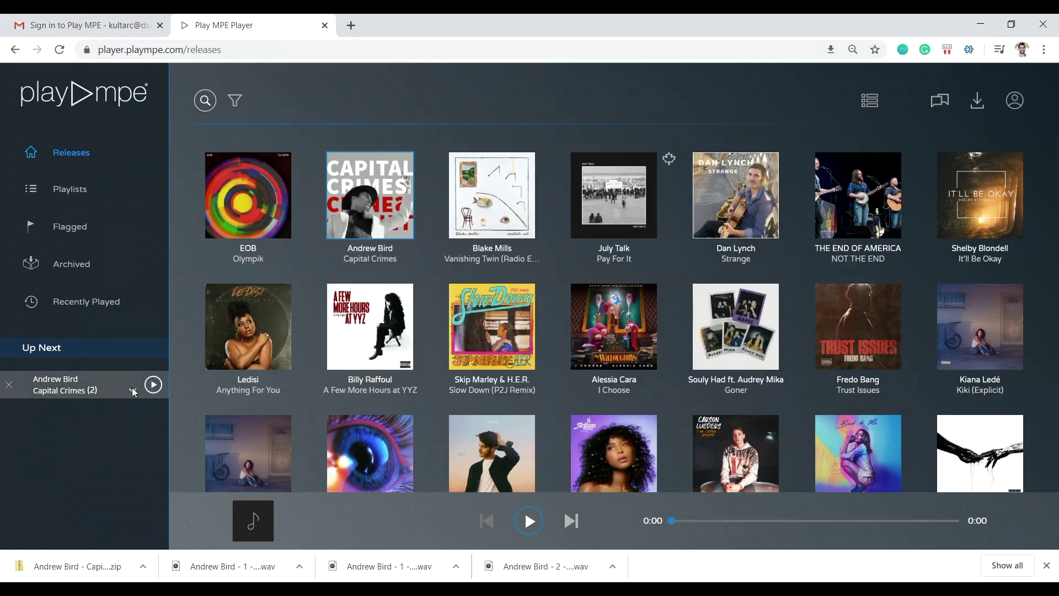
Step: Reopen the Capital Crimes release, add it to the queue with Play Later, and close its details
click(371, 169)
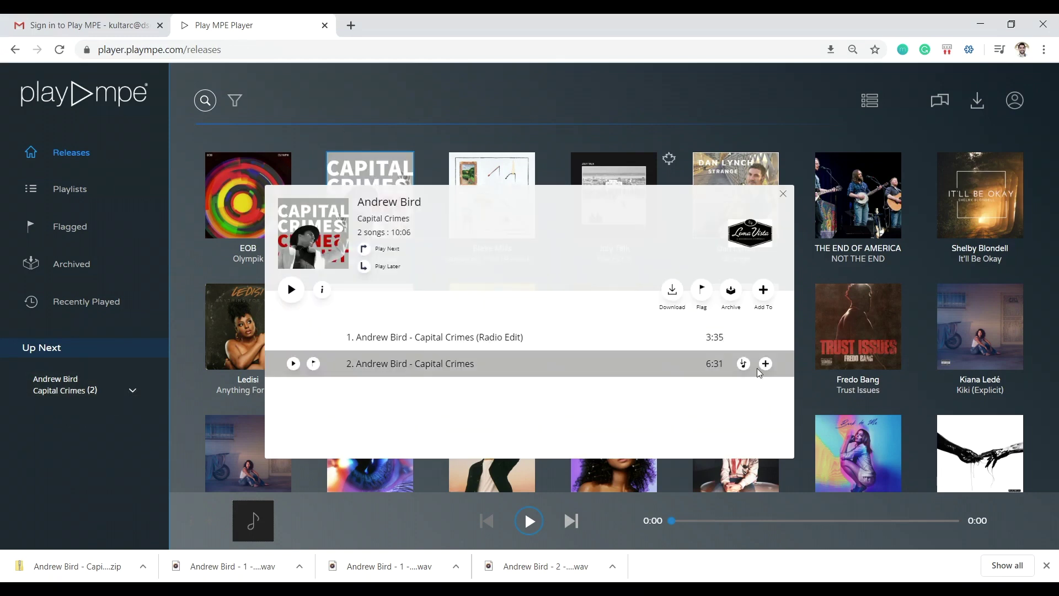
click(365, 269)
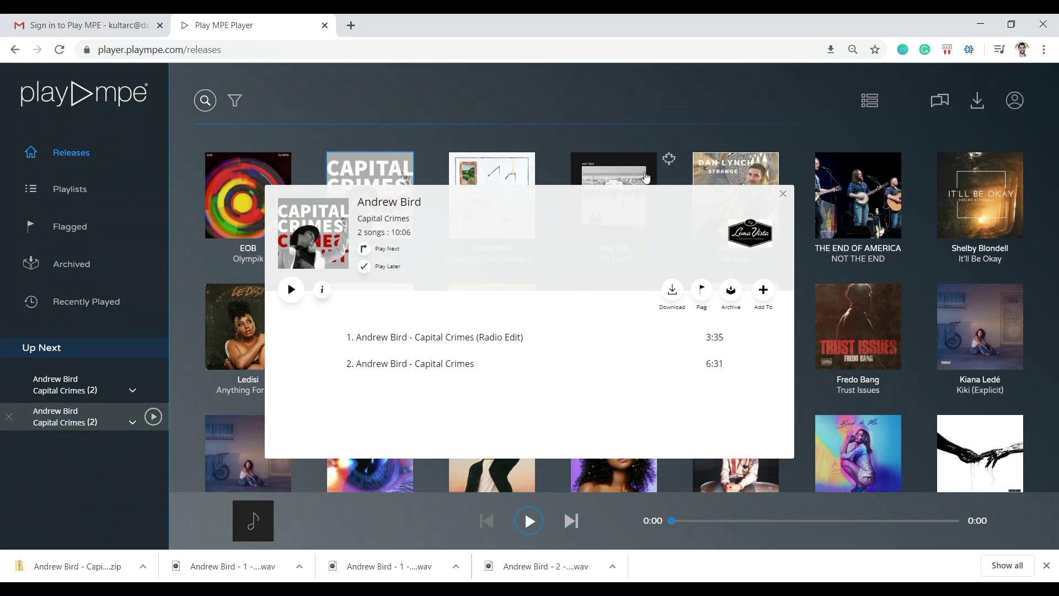
click(784, 198)
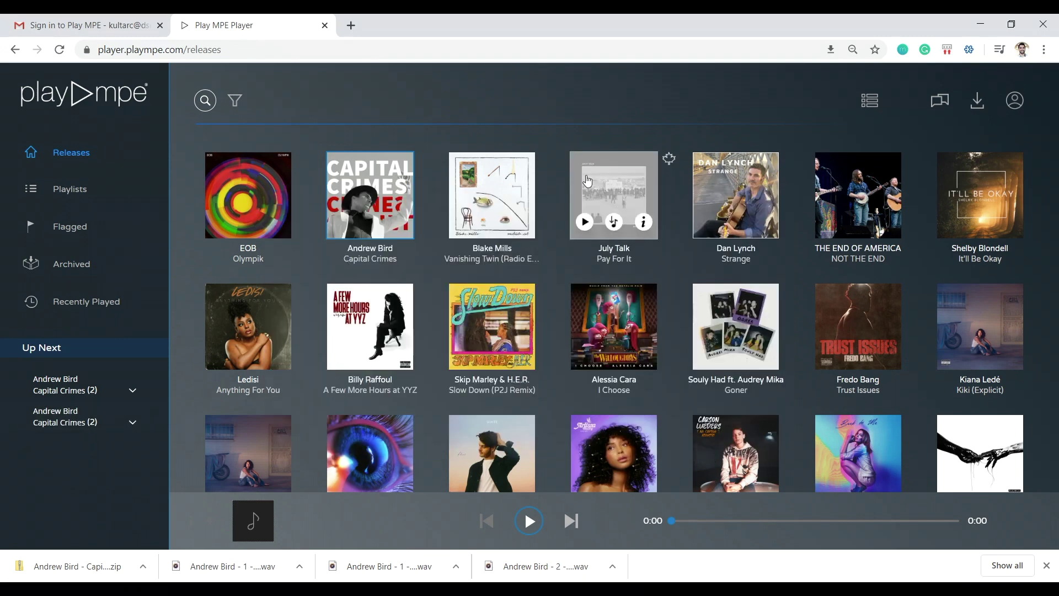
Step: Add Blake Mills' Vanishing Twin (Radio Edit) to the queue with Play Later and close its details
click(498, 203)
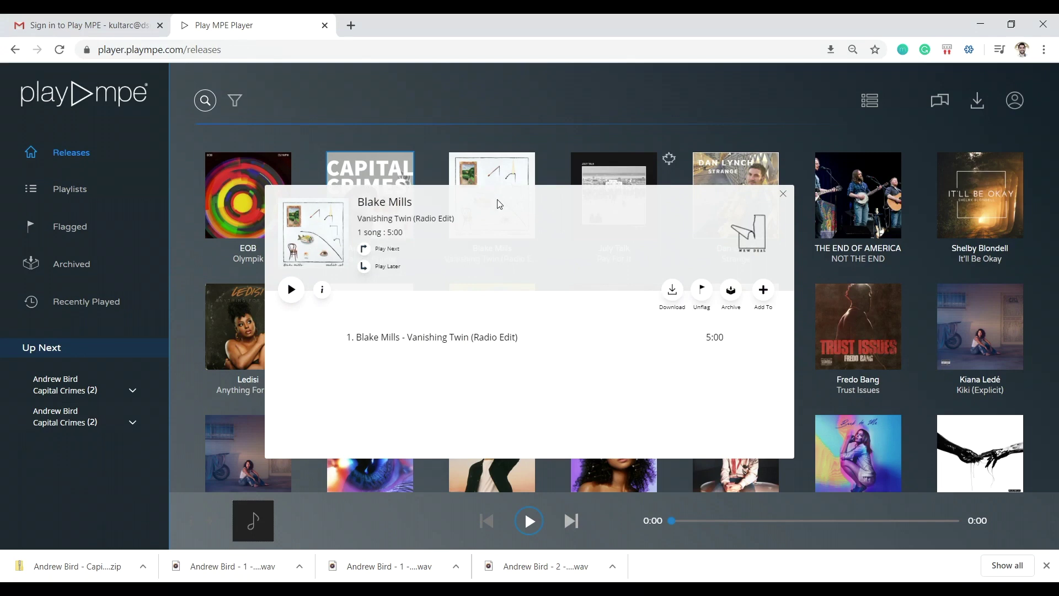
click(364, 268)
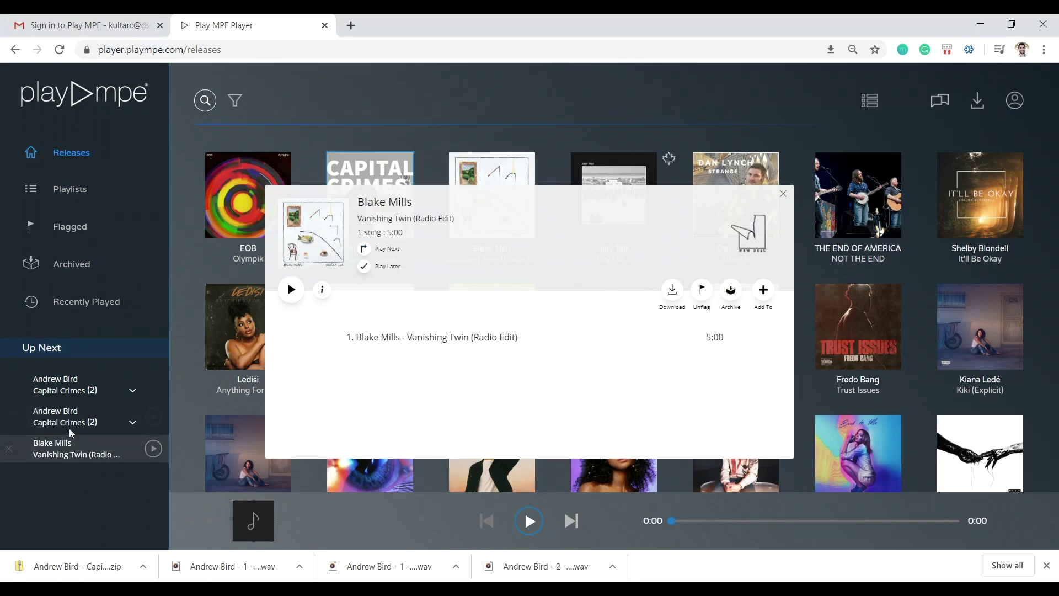
click(784, 194)
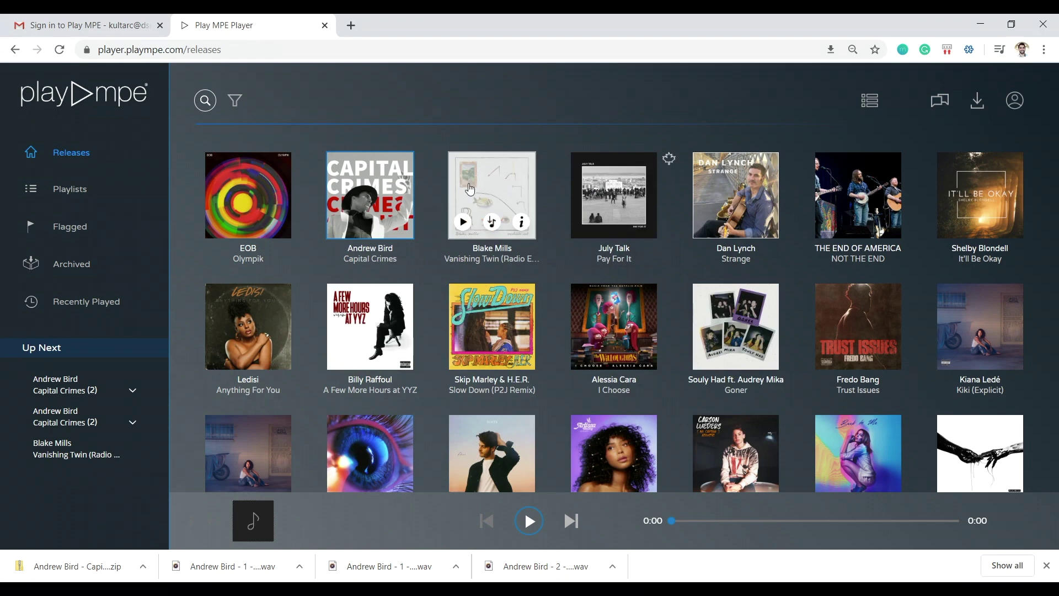
Step: Open the Capital Crimes release details, flag the release, and try out its Archive option
click(412, 233)
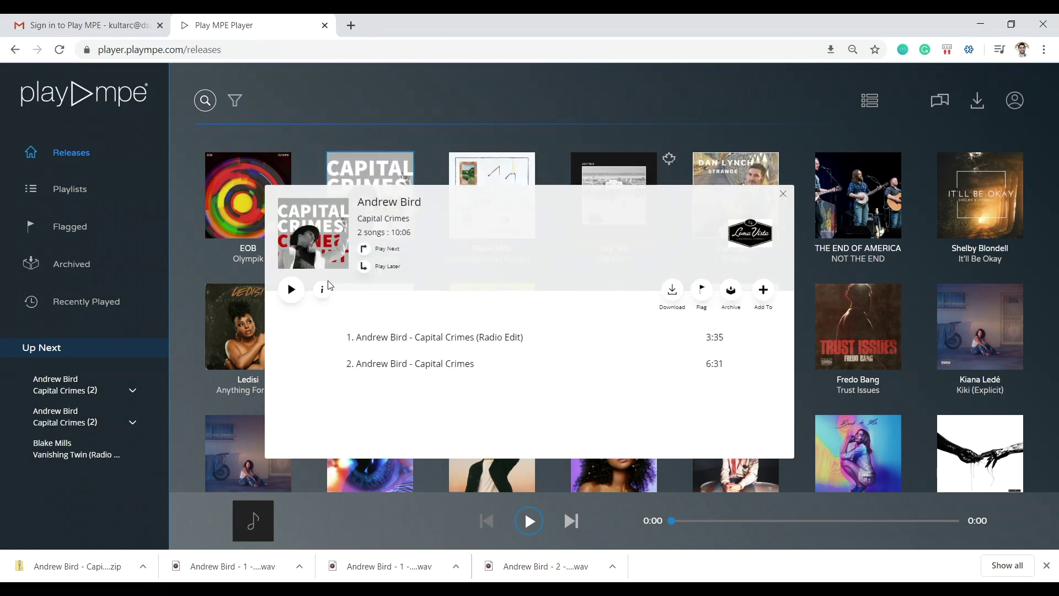
click(706, 297)
click(702, 288)
click(732, 293)
click(732, 294)
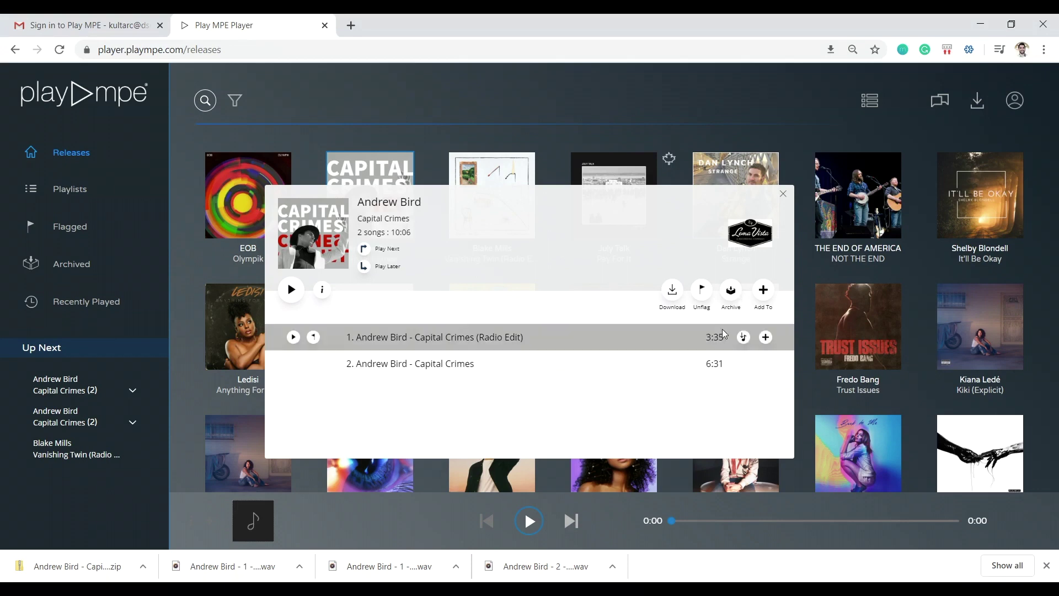
click(732, 294)
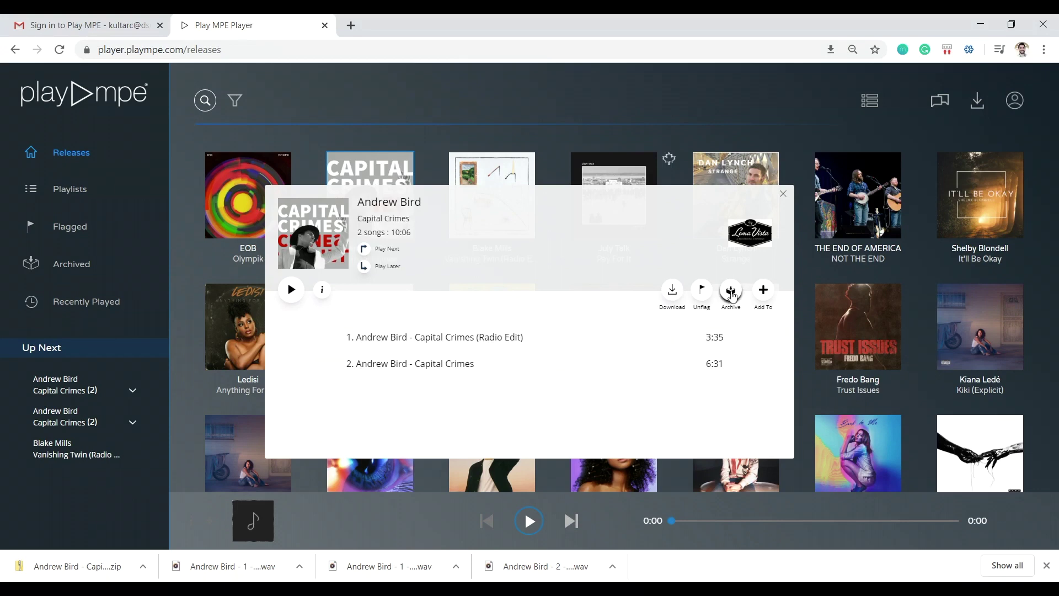
Step: Add the Capital Crimes release to the Webinar playlist
click(732, 294)
click(765, 297)
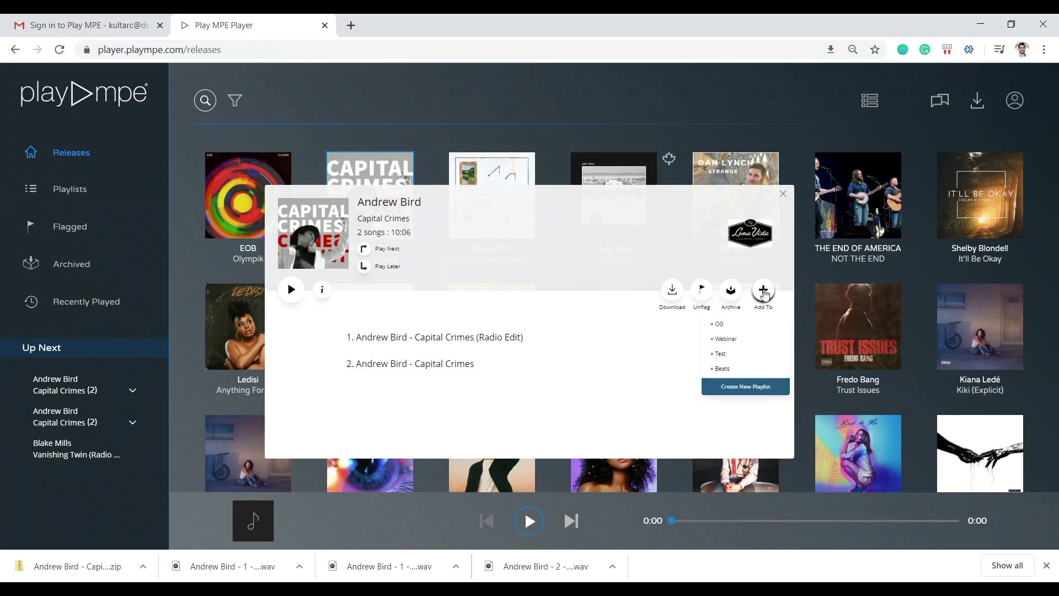
click(739, 339)
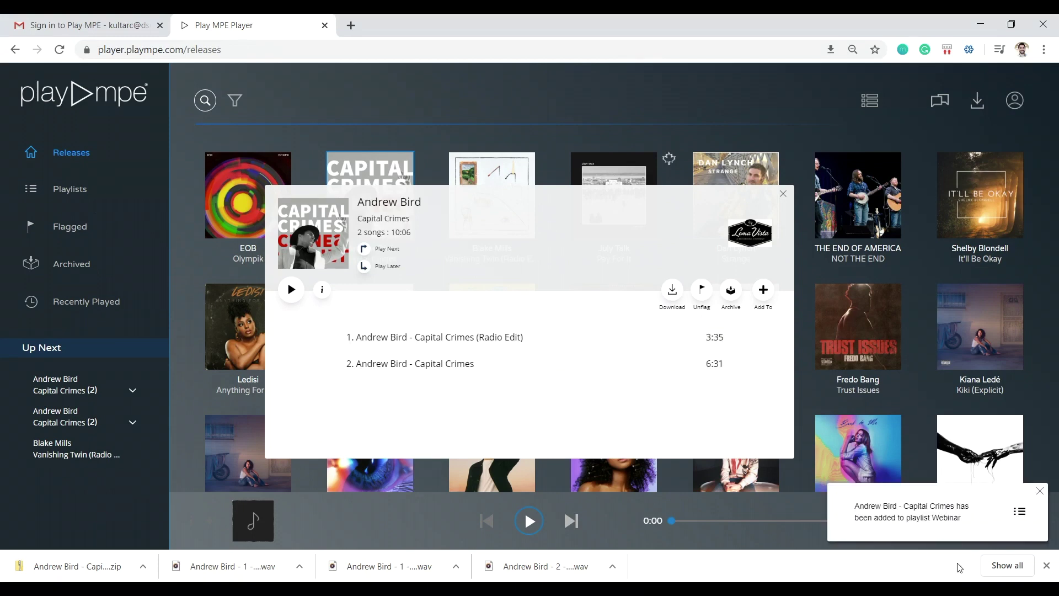
Step: Create a new playlist named "New Playlist" from the Capital Crimes release's Add To options
click(768, 295)
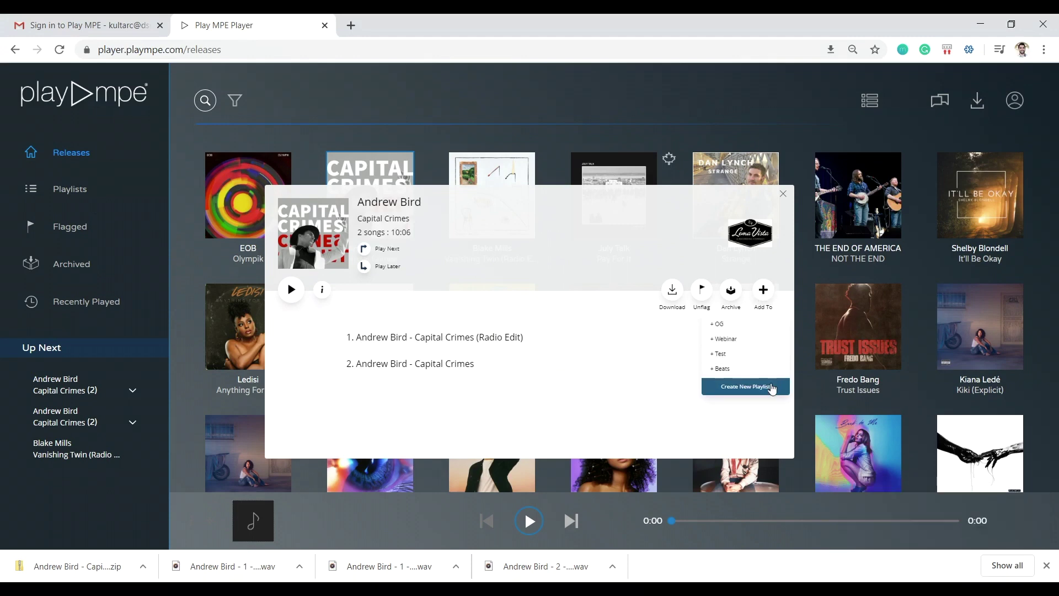
click(771, 388)
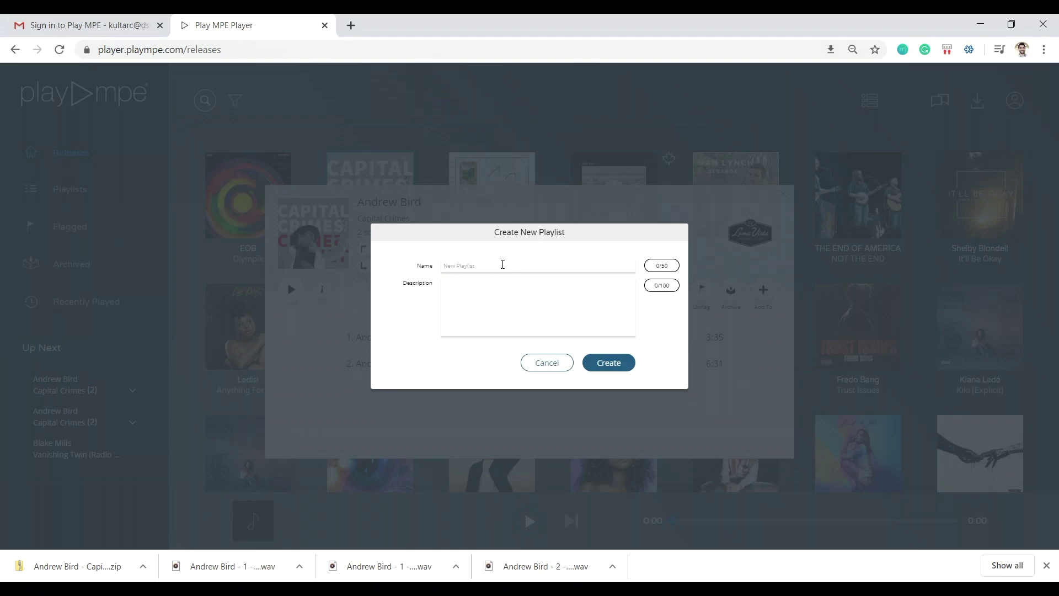
text(New)
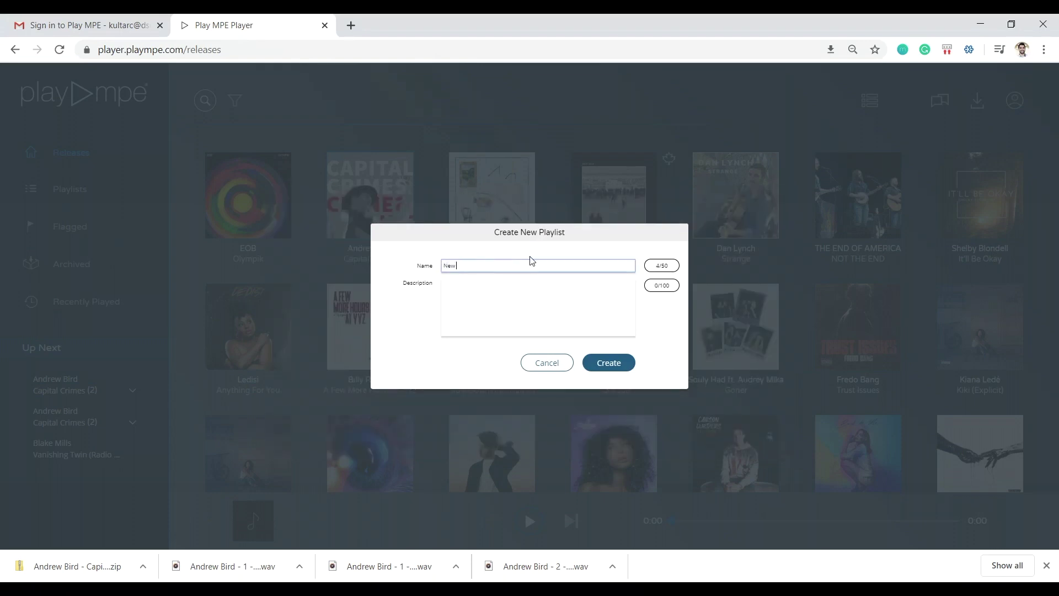
text( Playlist)
click(613, 371)
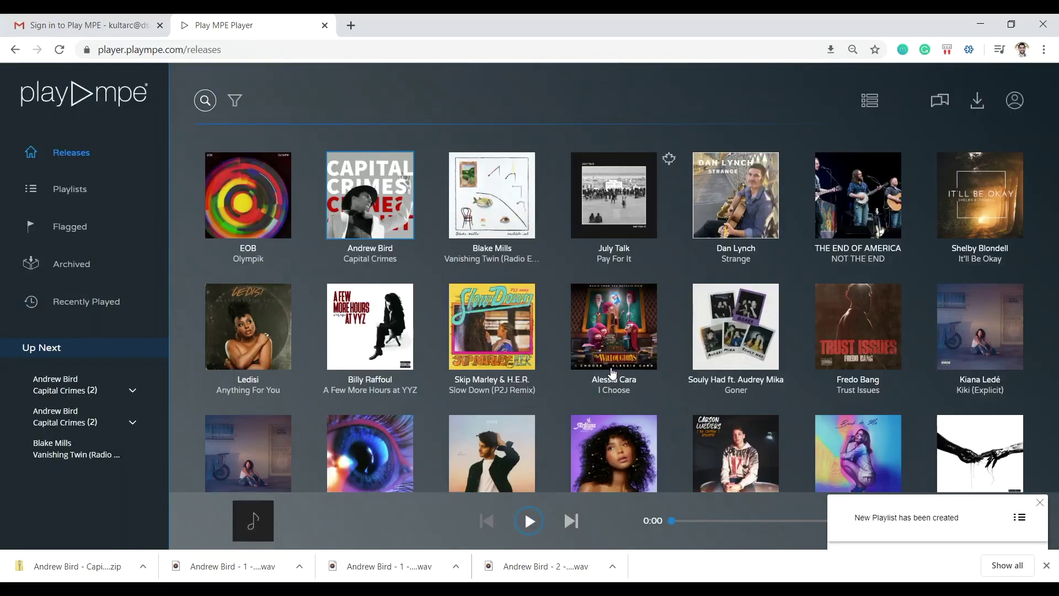
Step: Reopen the Capital Crimes details and view the queue and playlist options for the Radio Edit track, then dismiss them
click(395, 191)
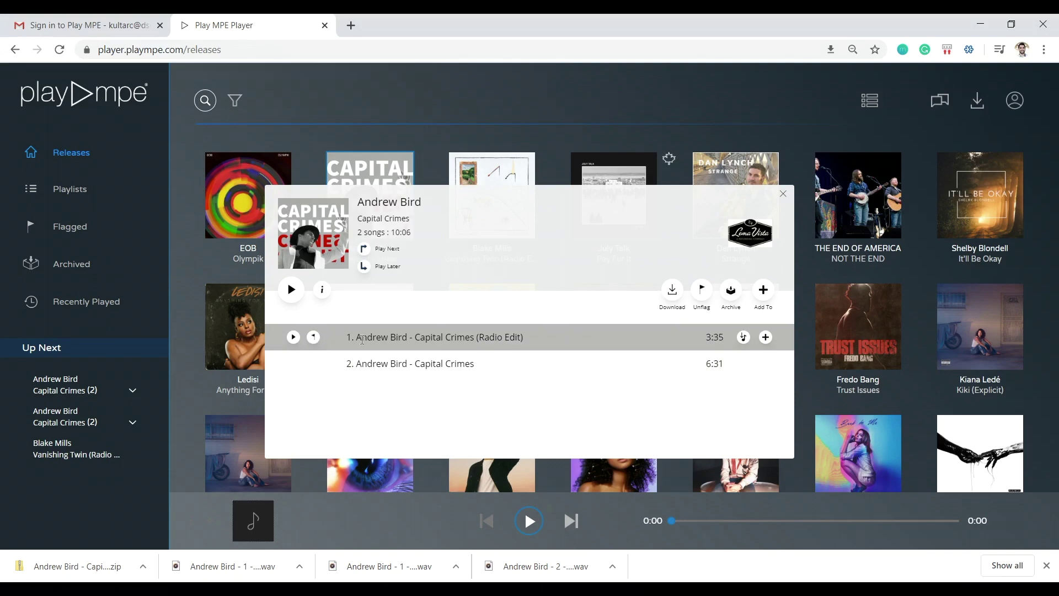
click(766, 338)
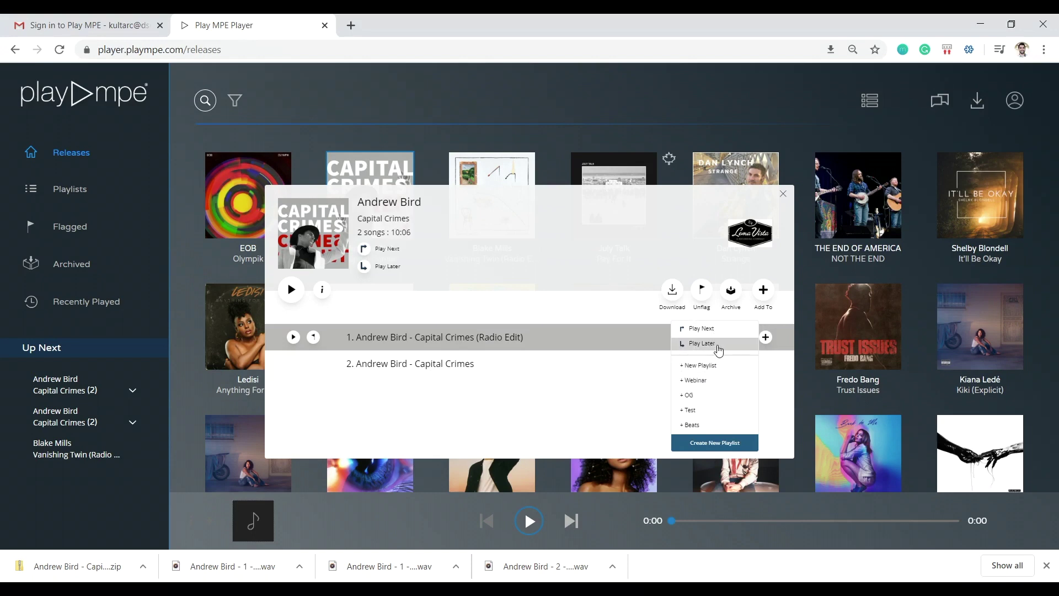
click(627, 424)
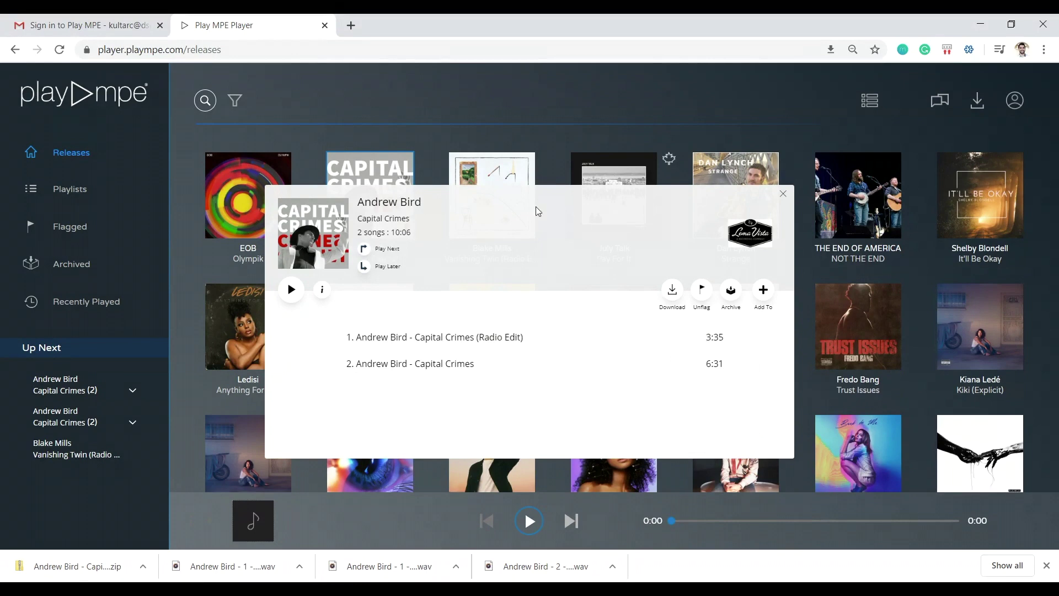
Step: Open the Capital Crimes release information, read through the enlarged promo sheet, close it, and view the overview
click(325, 292)
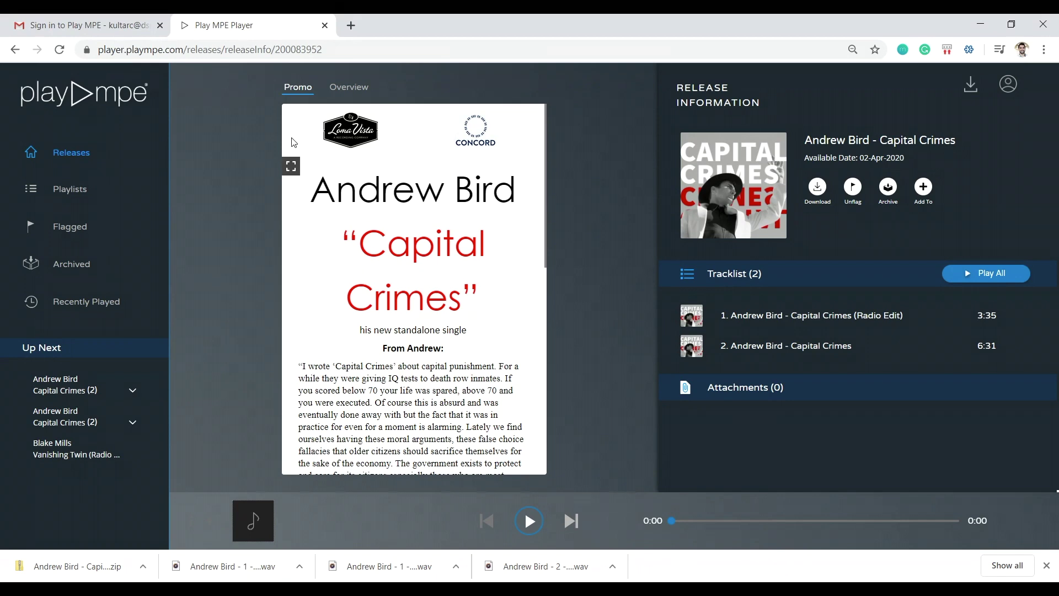
click(291, 167)
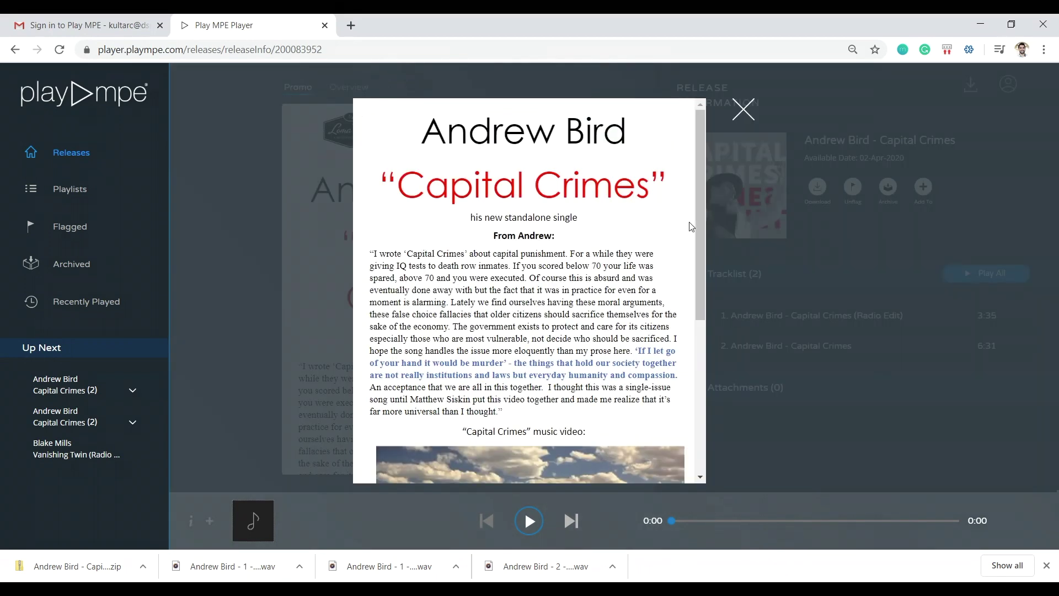
drag(703, 181, 717, 363)
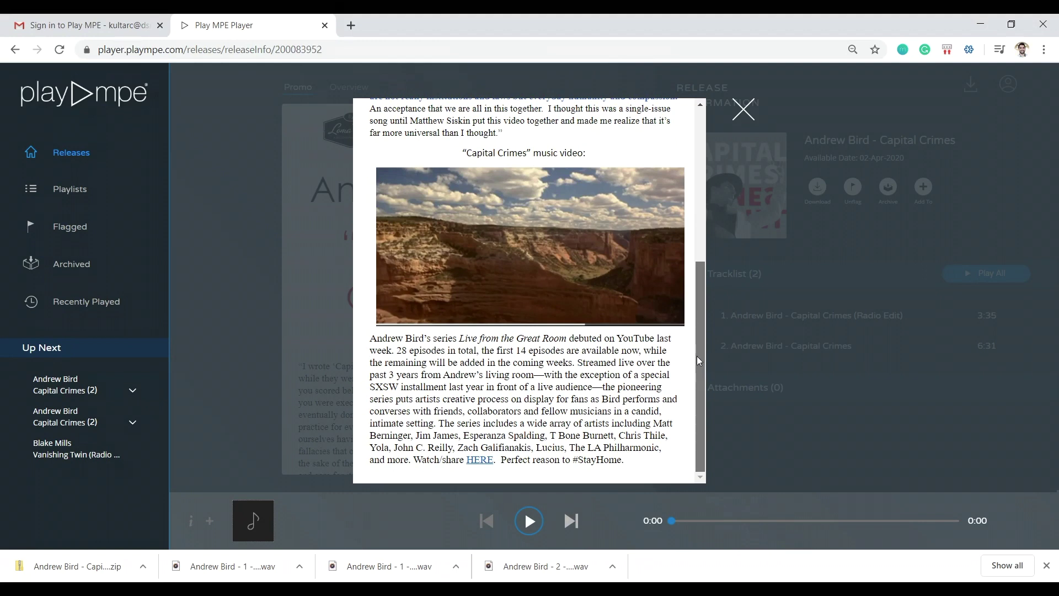
drag(697, 357, 697, 357)
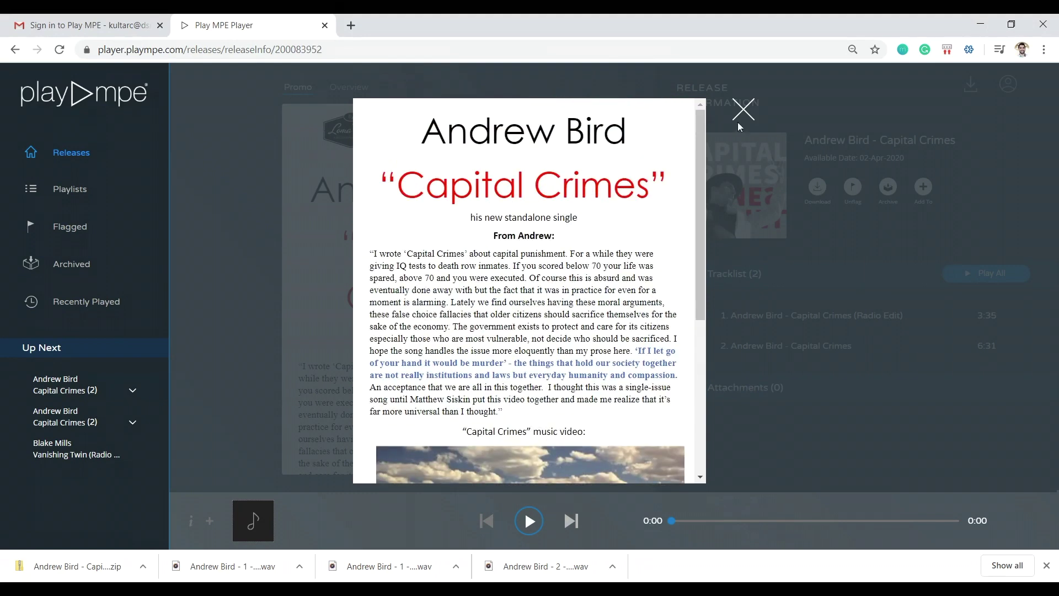
click(742, 110)
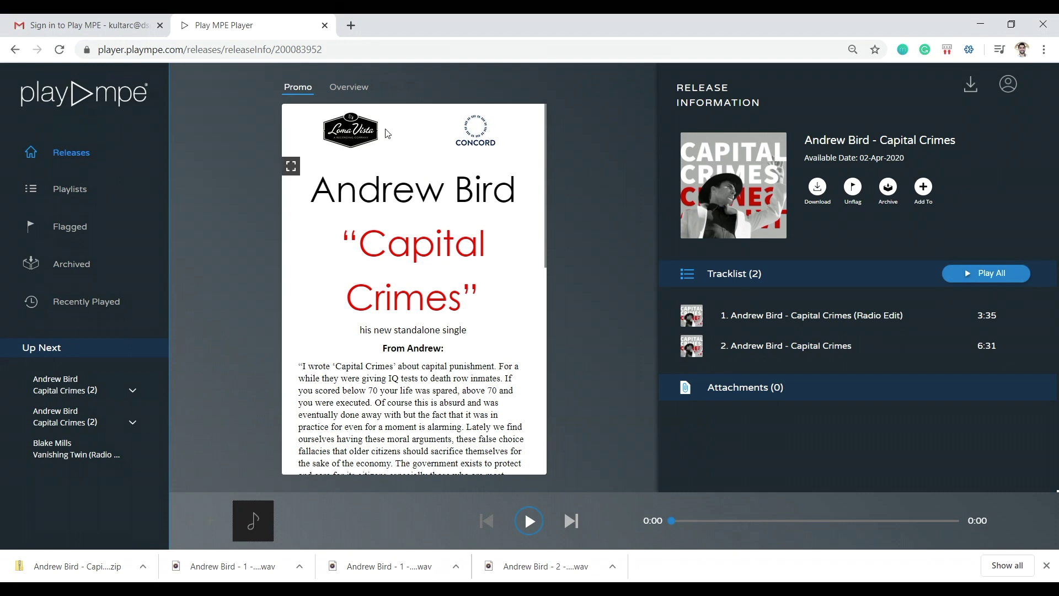
click(354, 90)
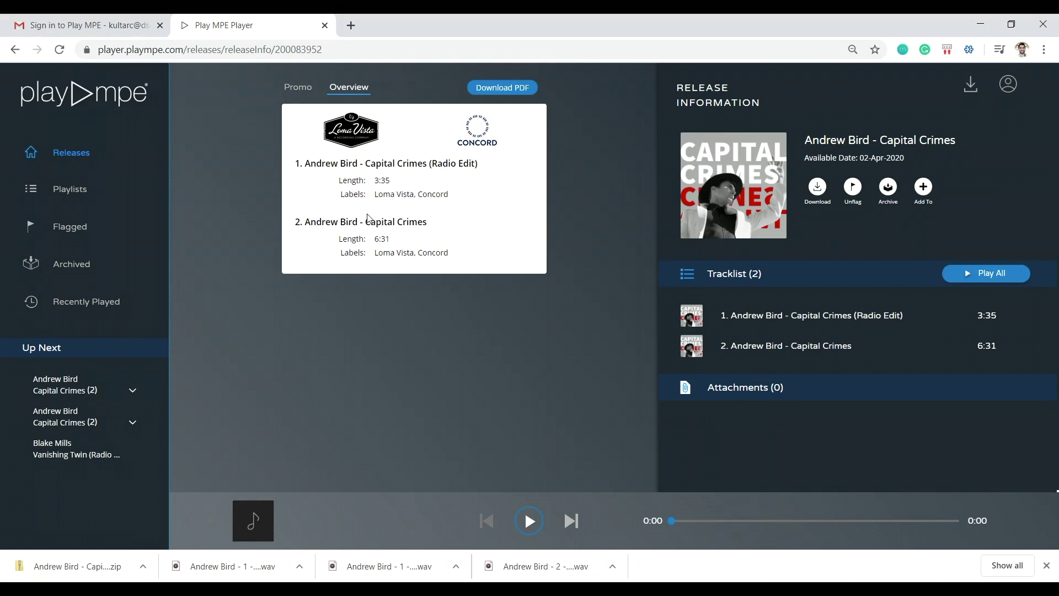
Step: Open the release information of July Talk's Pay For It and examine the overview, including ISRC, writers and CanCon details
click(80, 154)
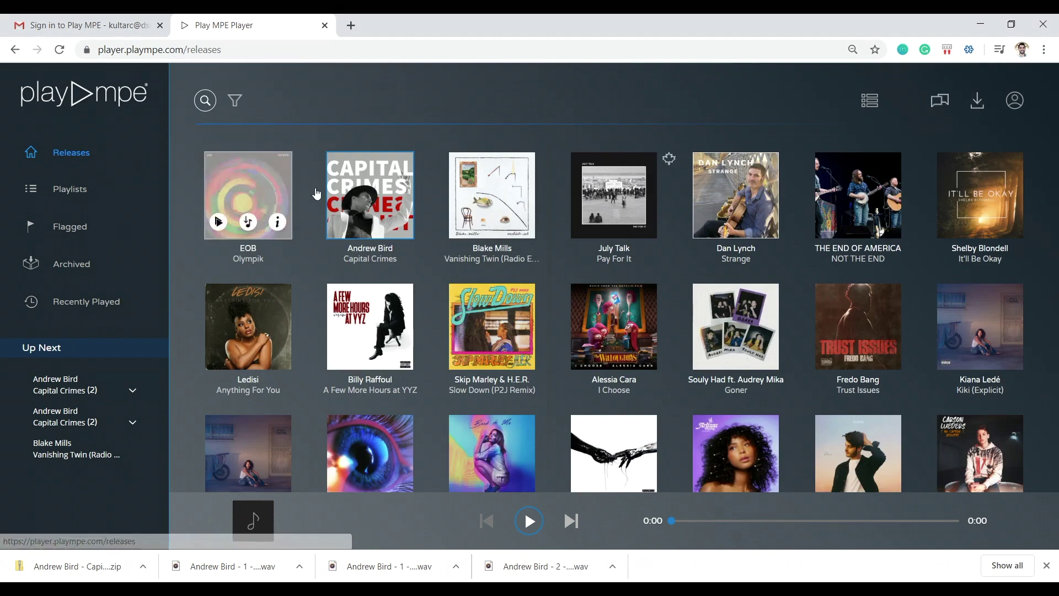
click(642, 224)
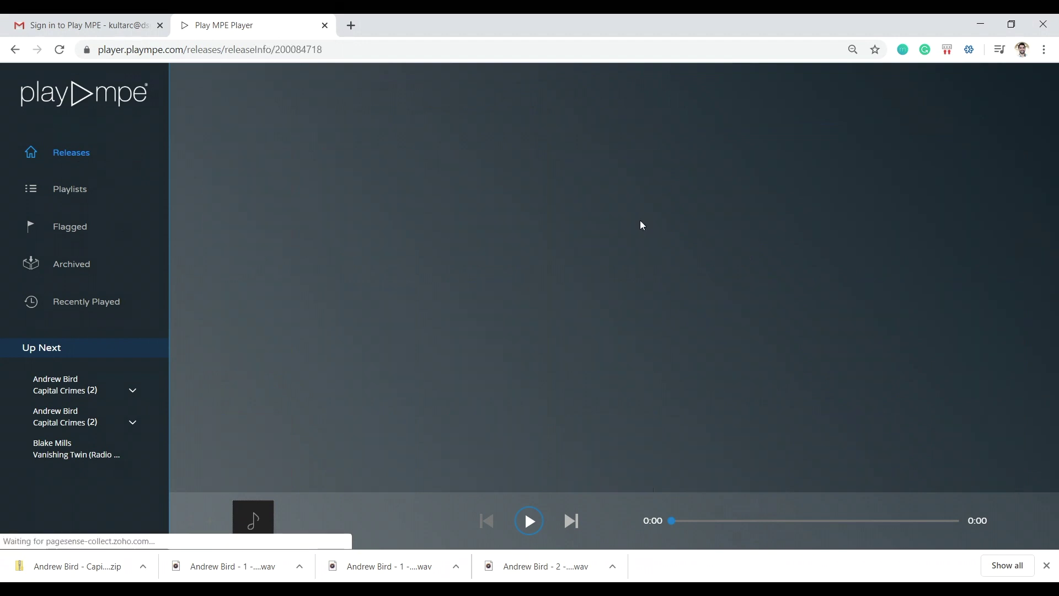
click(346, 90)
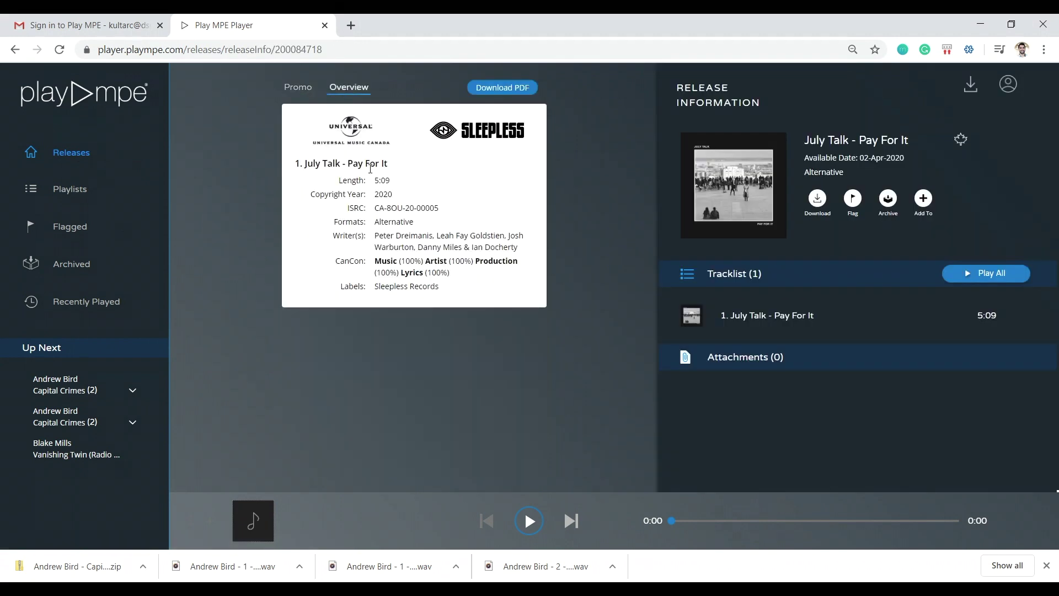
drag(359, 166, 431, 238)
click(443, 288)
drag(374, 208, 441, 208)
click(444, 208)
drag(461, 278, 501, 292)
click(489, 275)
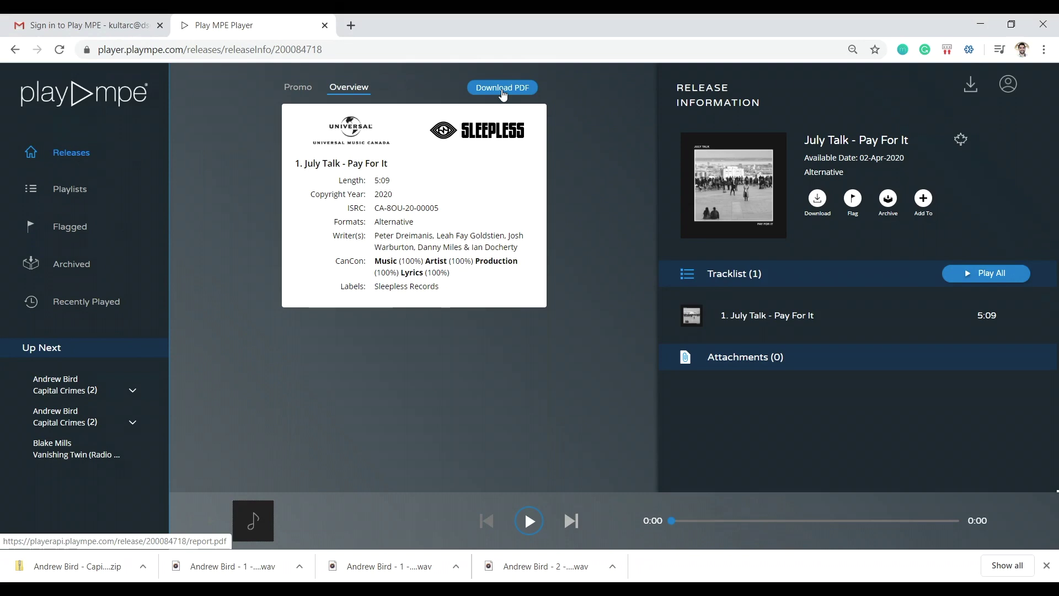
Step: Return to the Capital Crimes release information, unflag the release, and look at its Add To options without choosing one
click(72, 154)
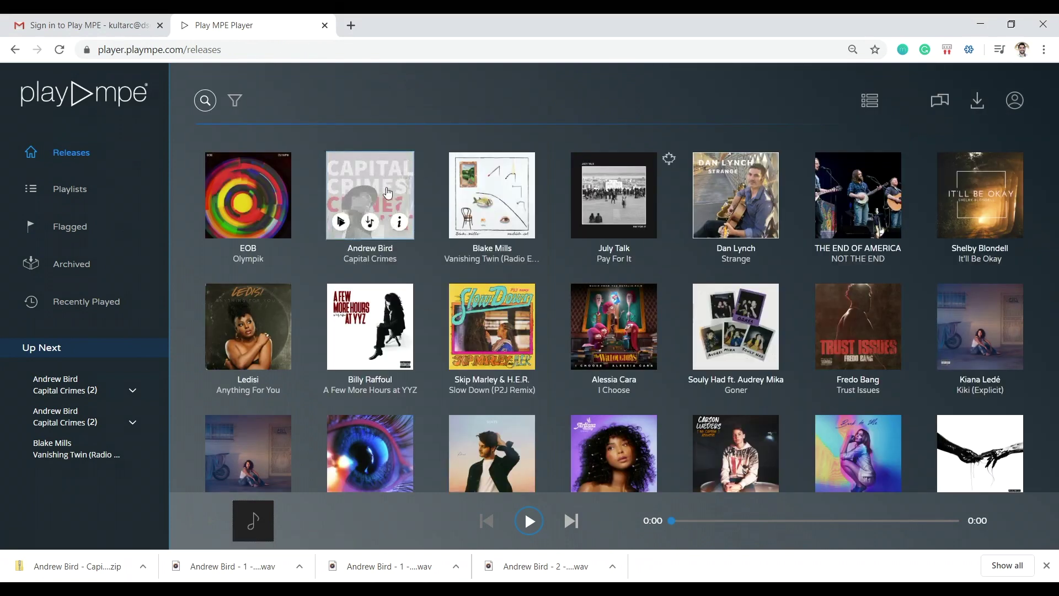
click(400, 223)
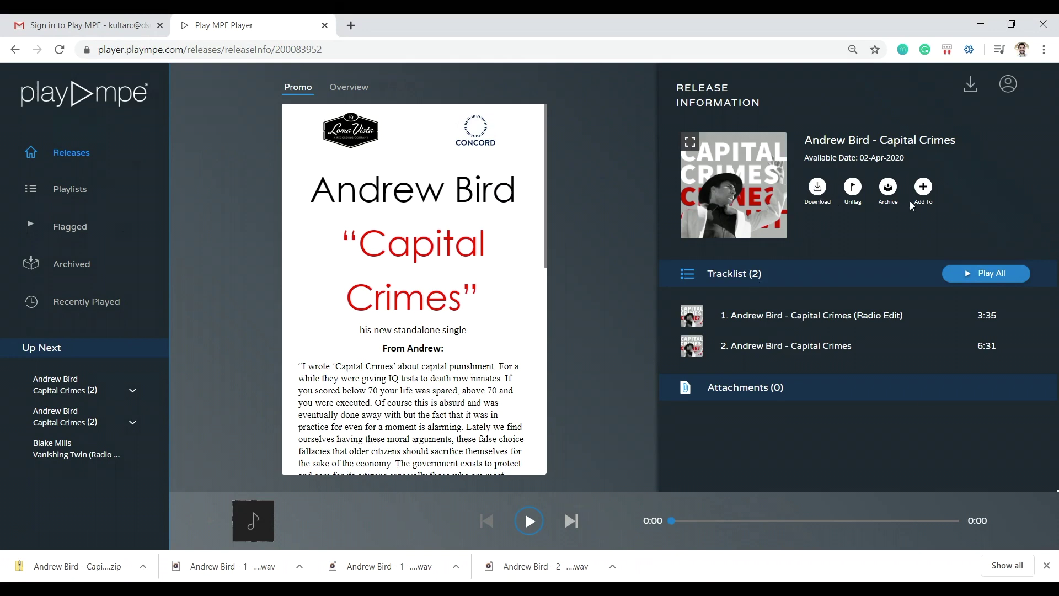
click(857, 189)
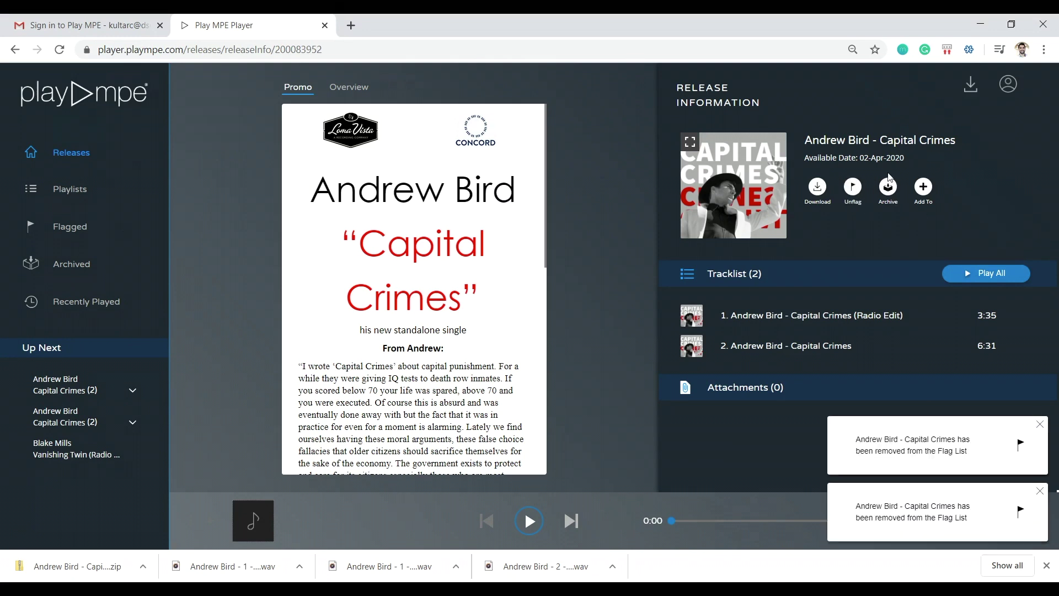
click(925, 188)
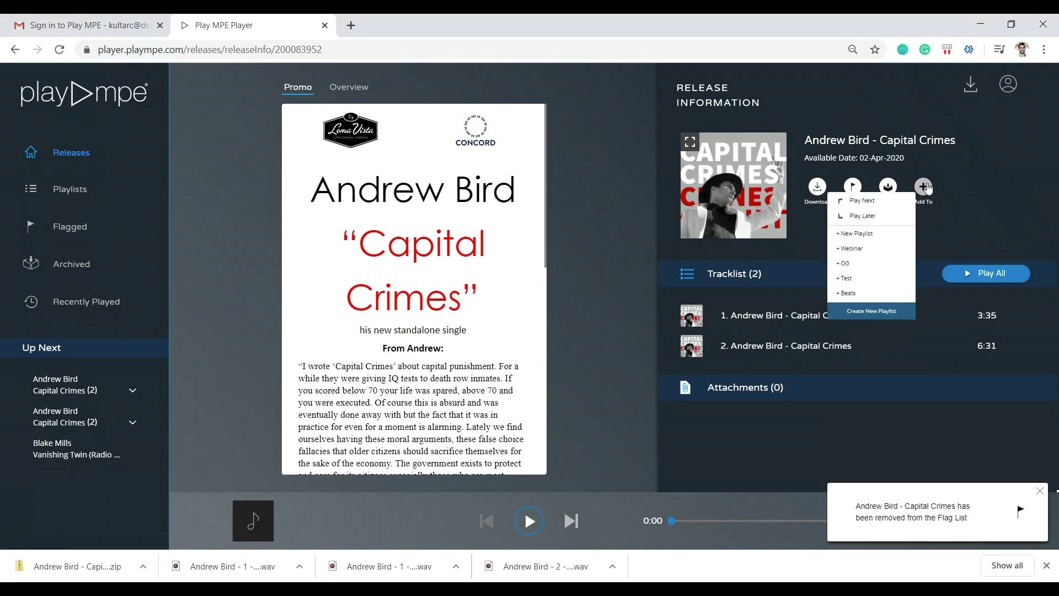
click(968, 186)
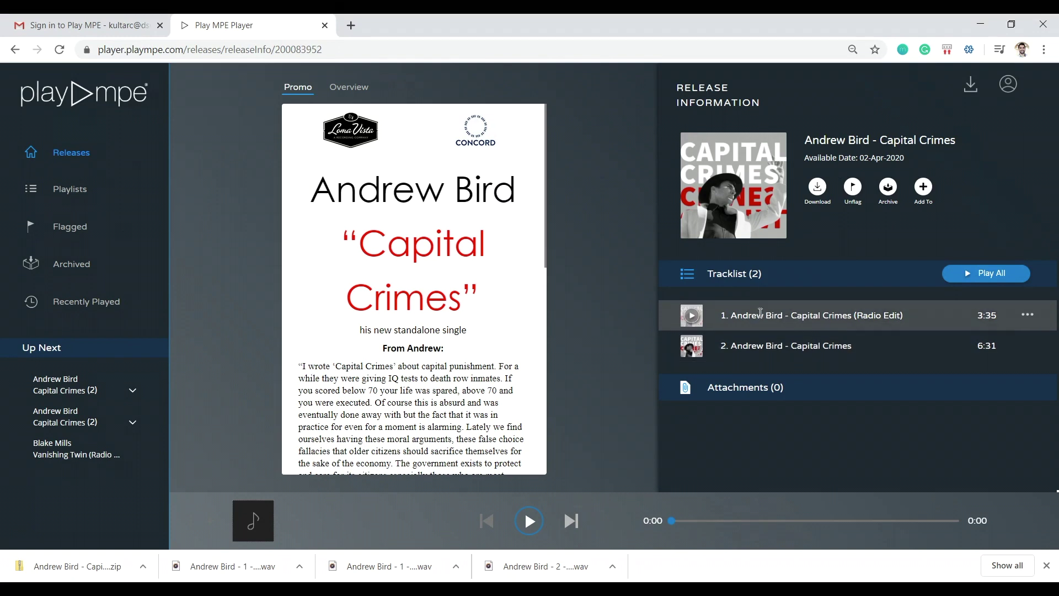
Step: Play and pause the Capital Crimes (Radio Edit) track from the tracklist, and add that track to the Up Next queue
click(693, 316)
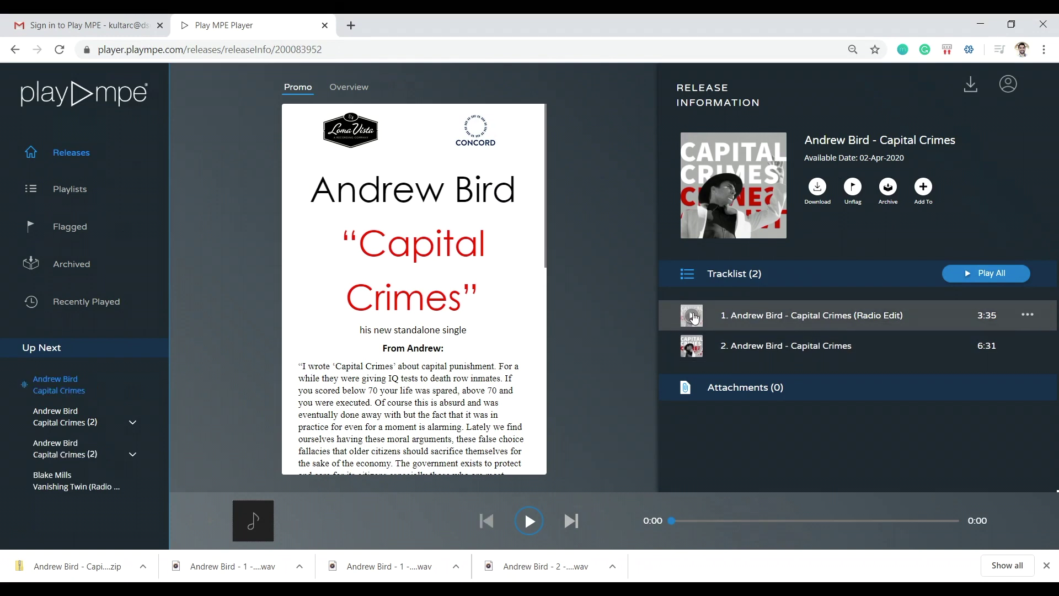
click(531, 518)
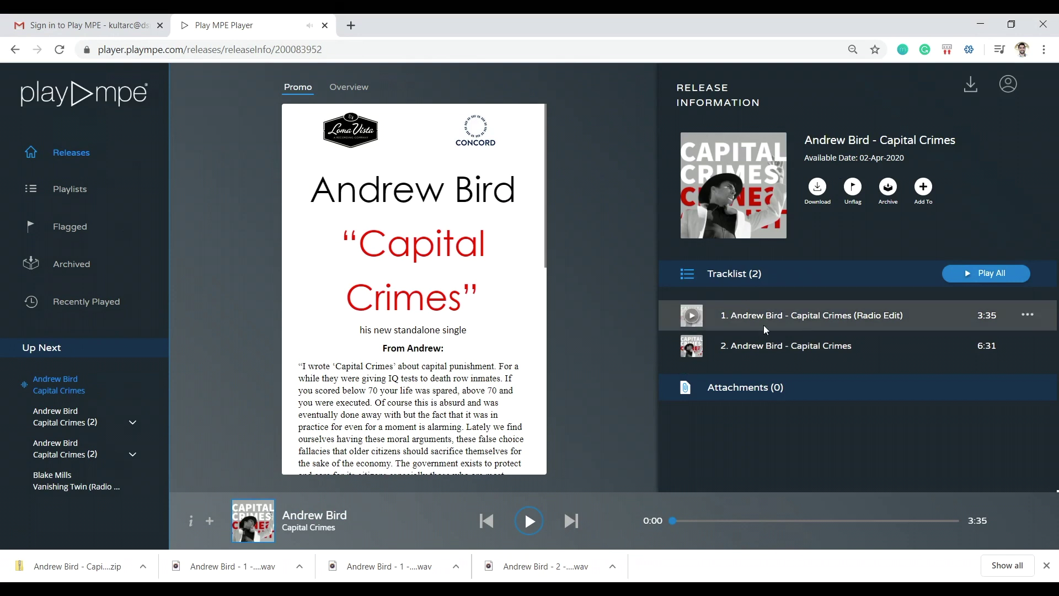
click(1029, 317)
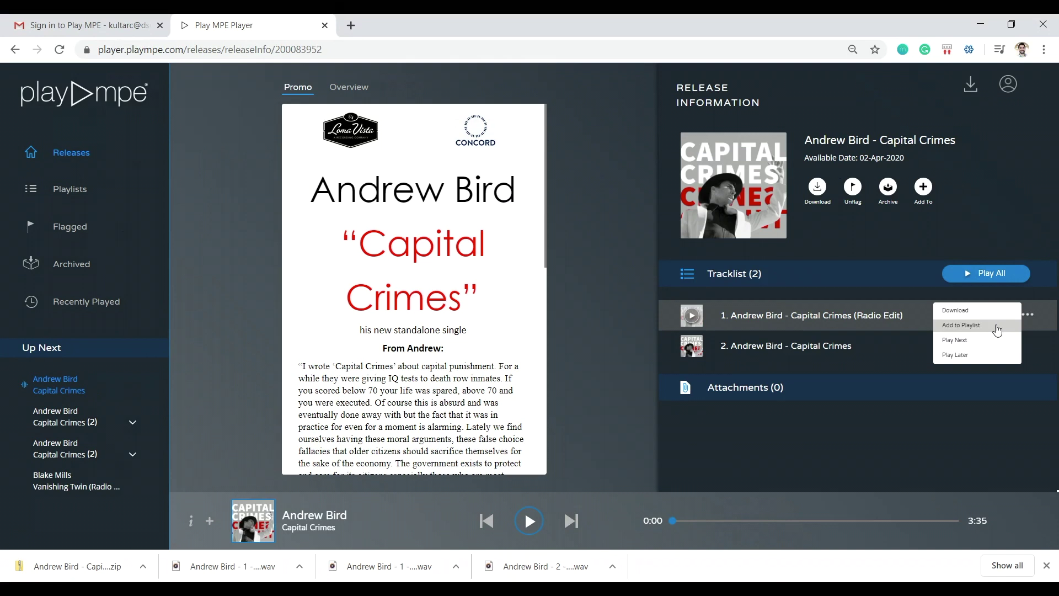
click(998, 358)
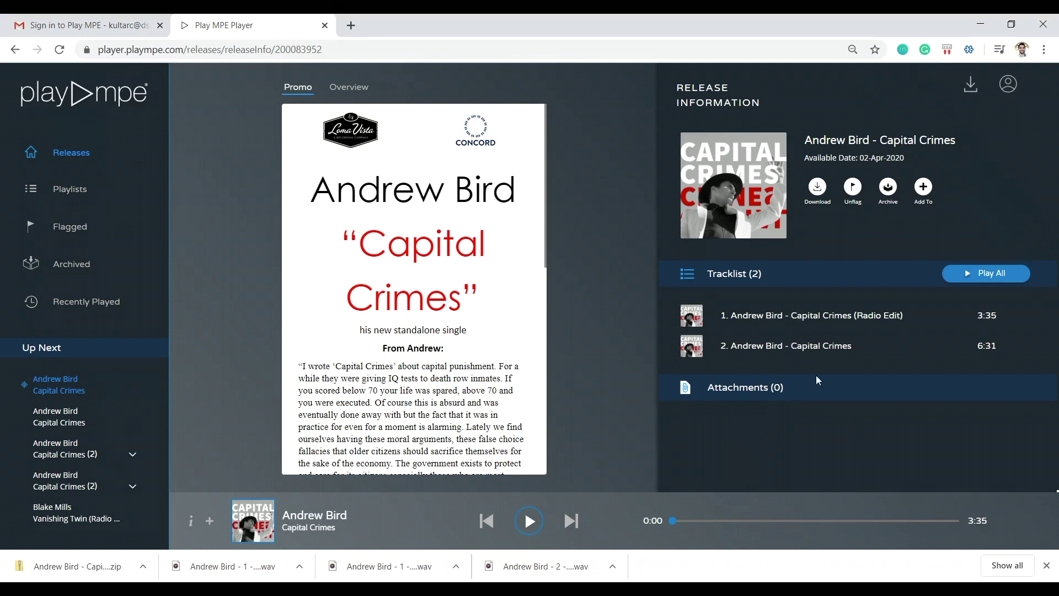
Step: Switch the releases page to list view, then open and close the Capital Crimes details from the list
click(86, 107)
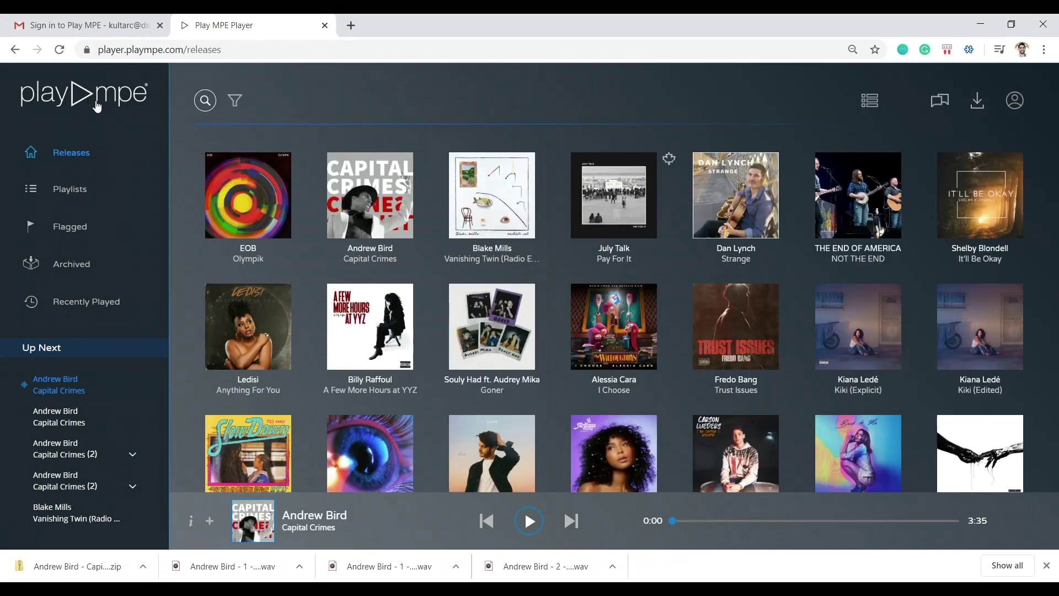
click(870, 102)
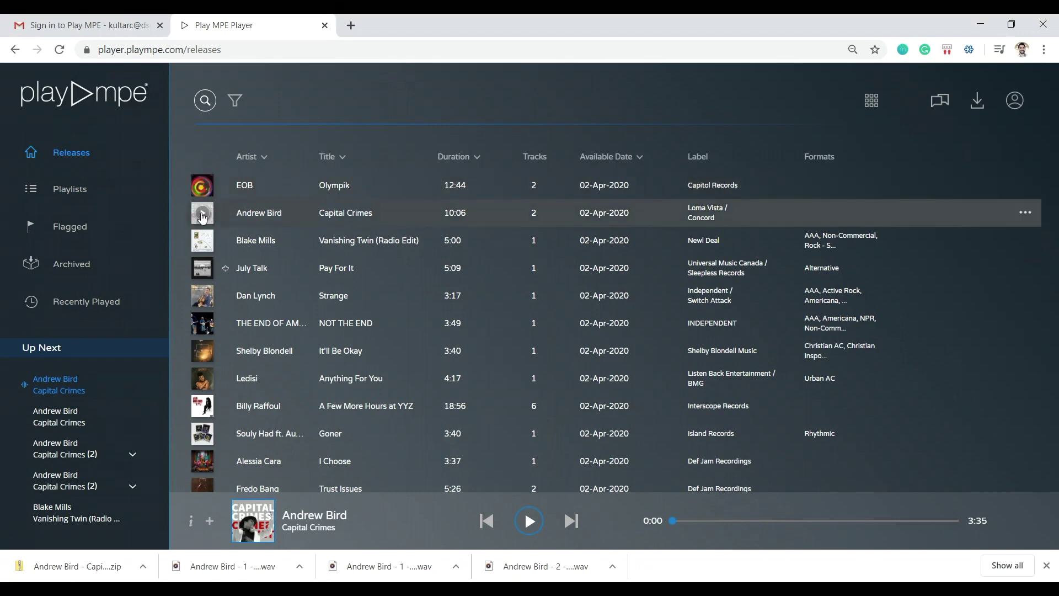
click(308, 212)
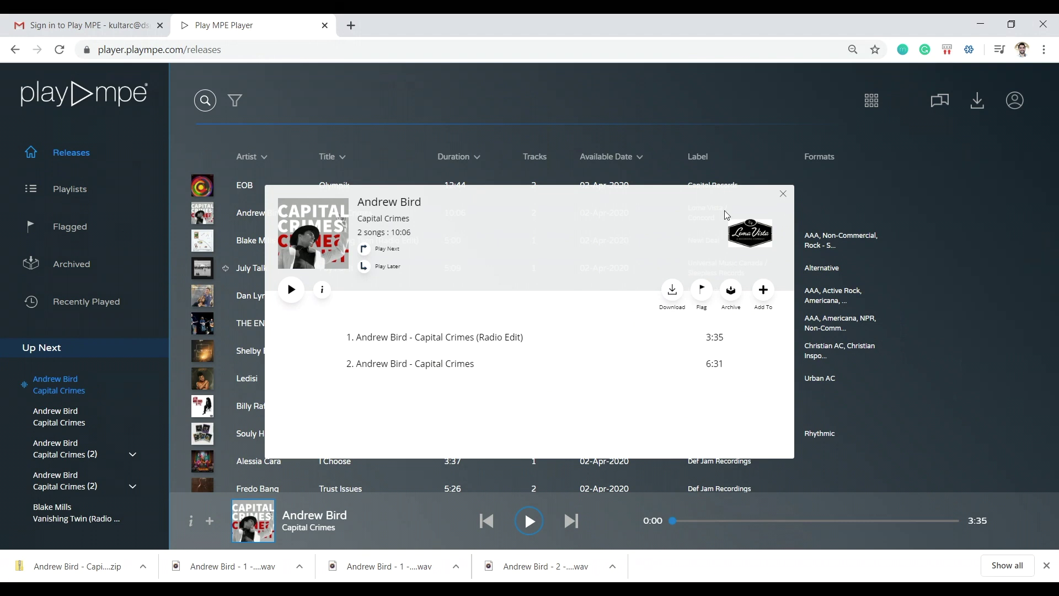
click(784, 194)
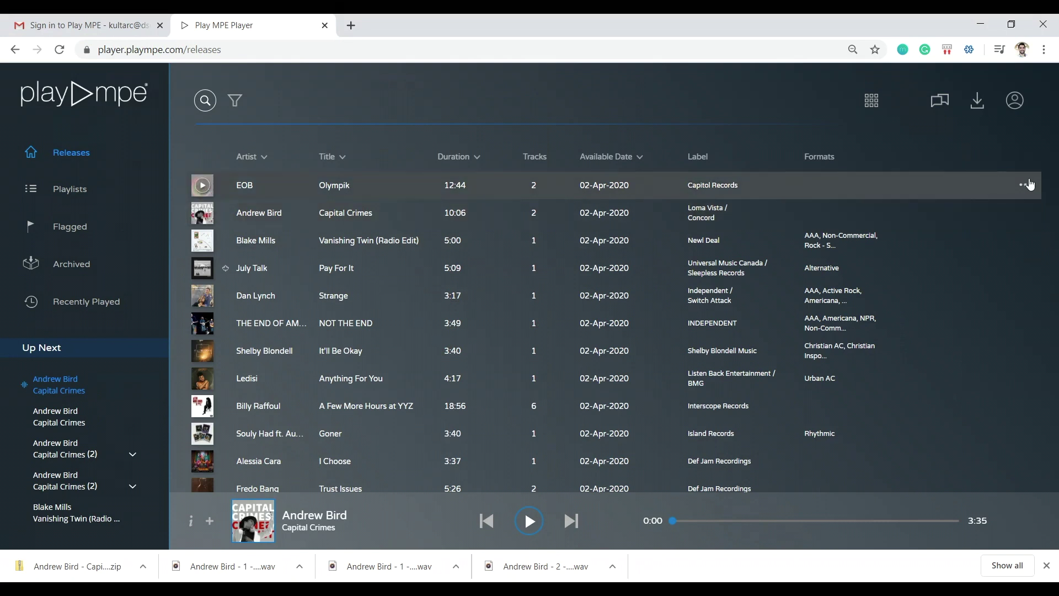
Step: View the Capital Crimes release information from its row options in the list, then go back to the releases
click(1027, 213)
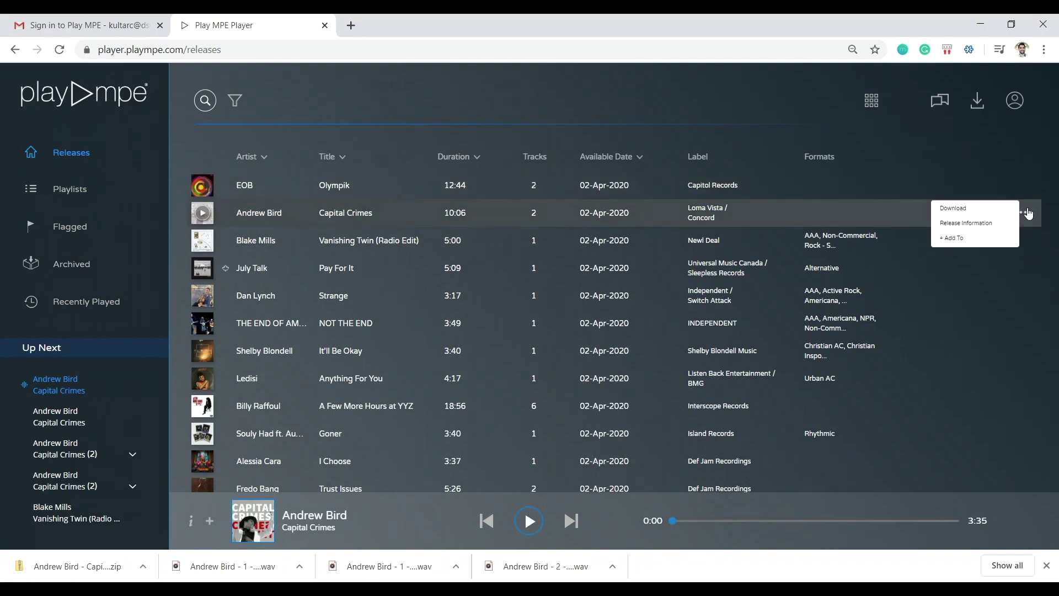
click(994, 224)
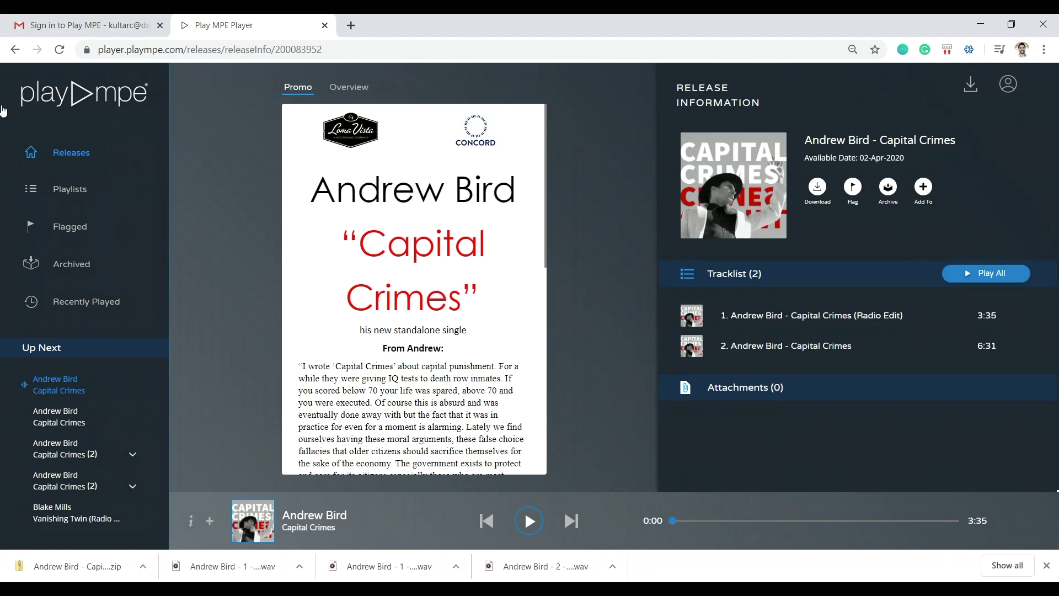
click(18, 58)
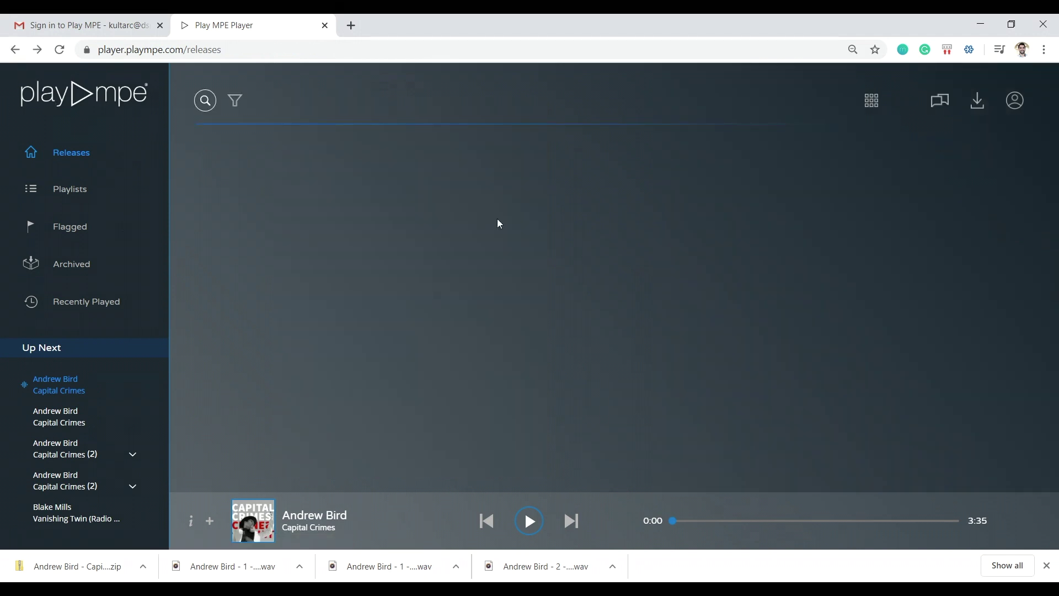
Step: Look at the row options of the Olympik and Capital Crimes releases in the list, and open and close the Capital Crimes details
click(1025, 186)
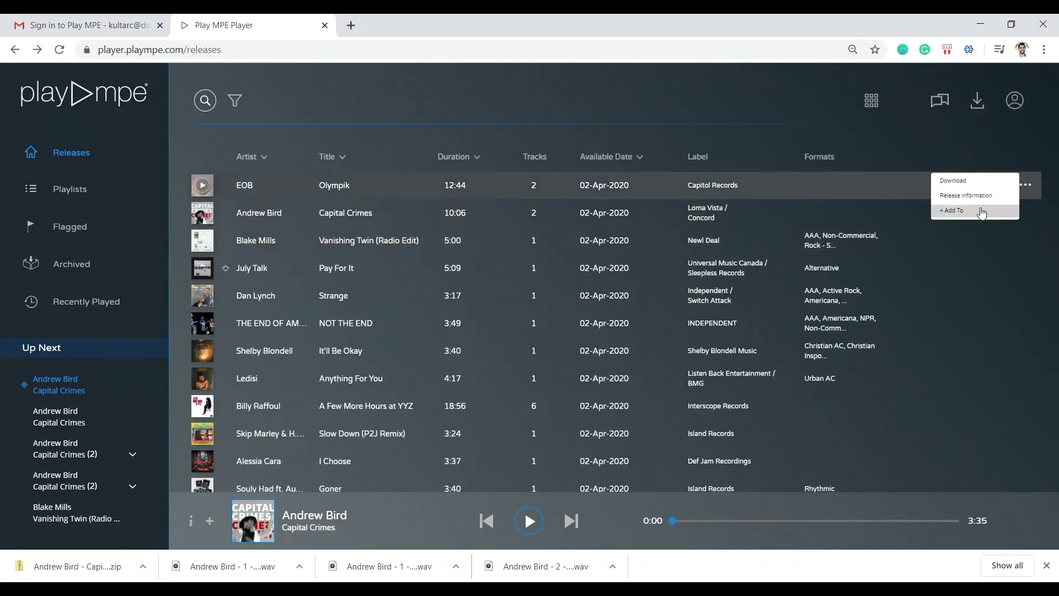
click(1001, 224)
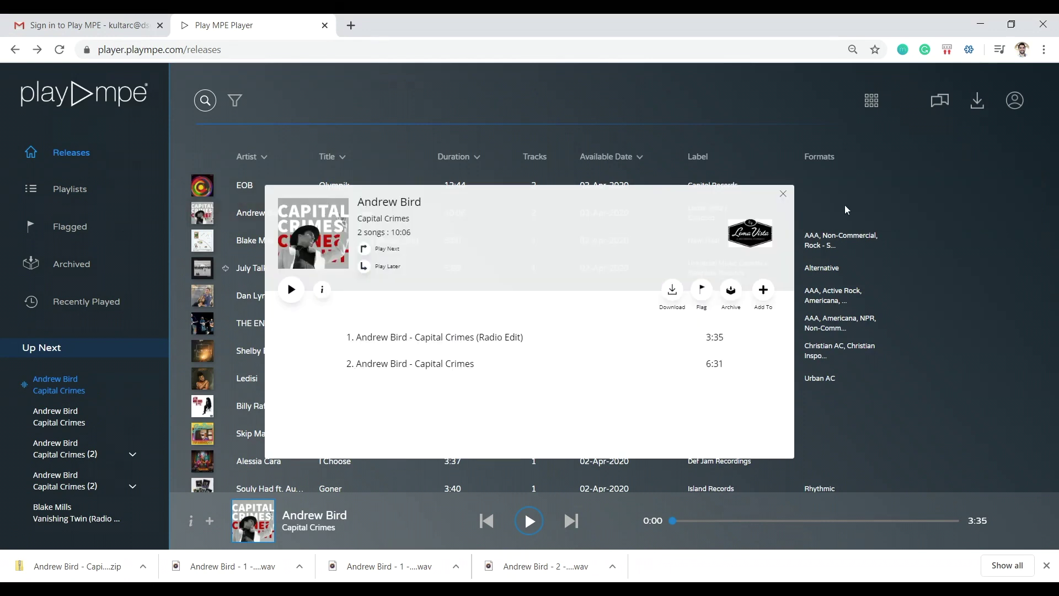
click(783, 195)
click(1025, 213)
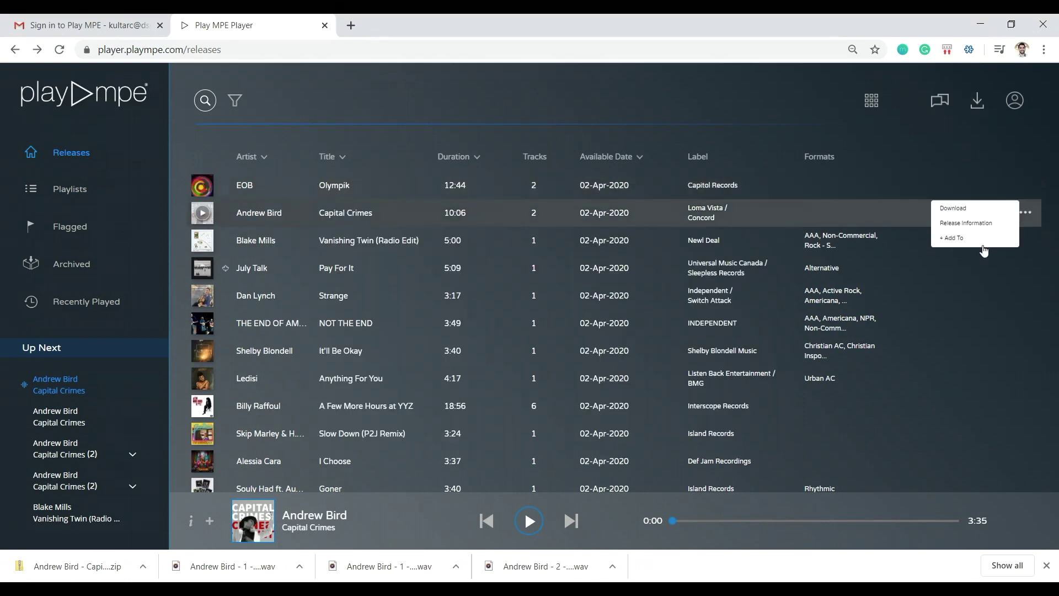
click(979, 243)
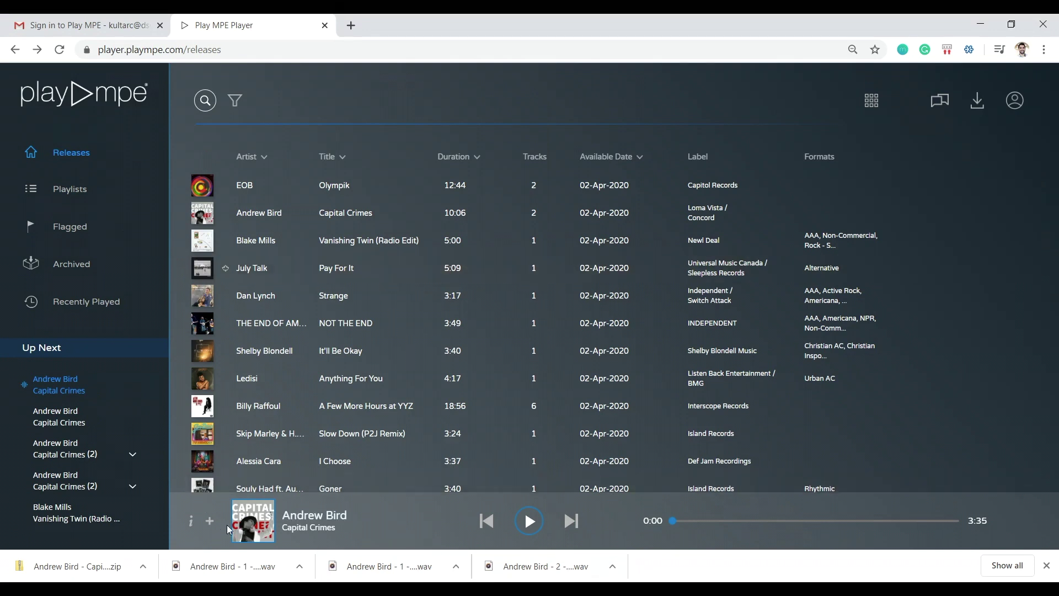
Step: View the release information of the track loaded in the player, return to the releases, and look at its add-to-playlist options without choosing one
click(191, 522)
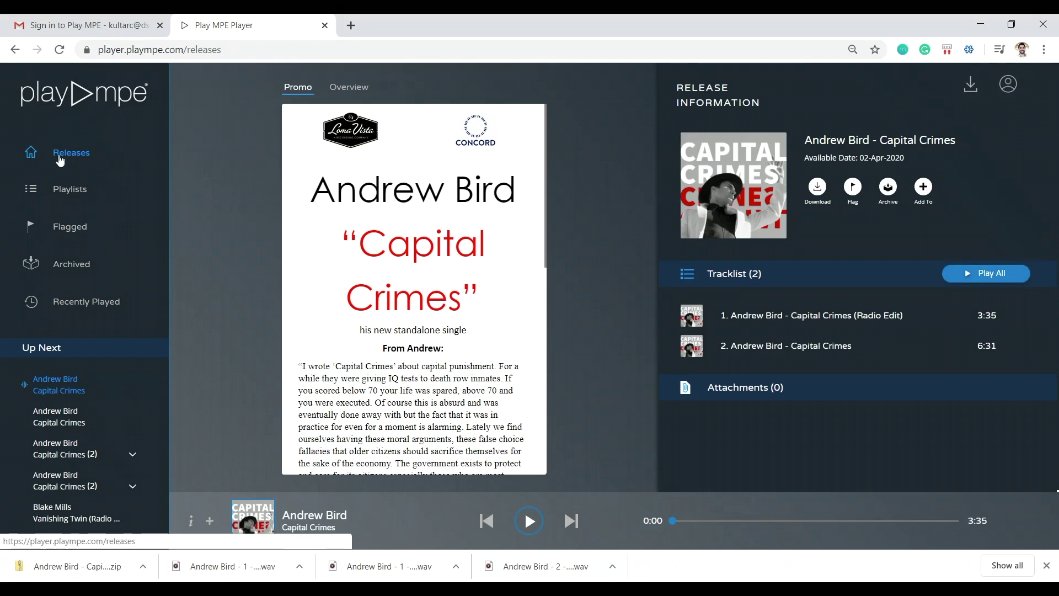
click(42, 149)
click(209, 524)
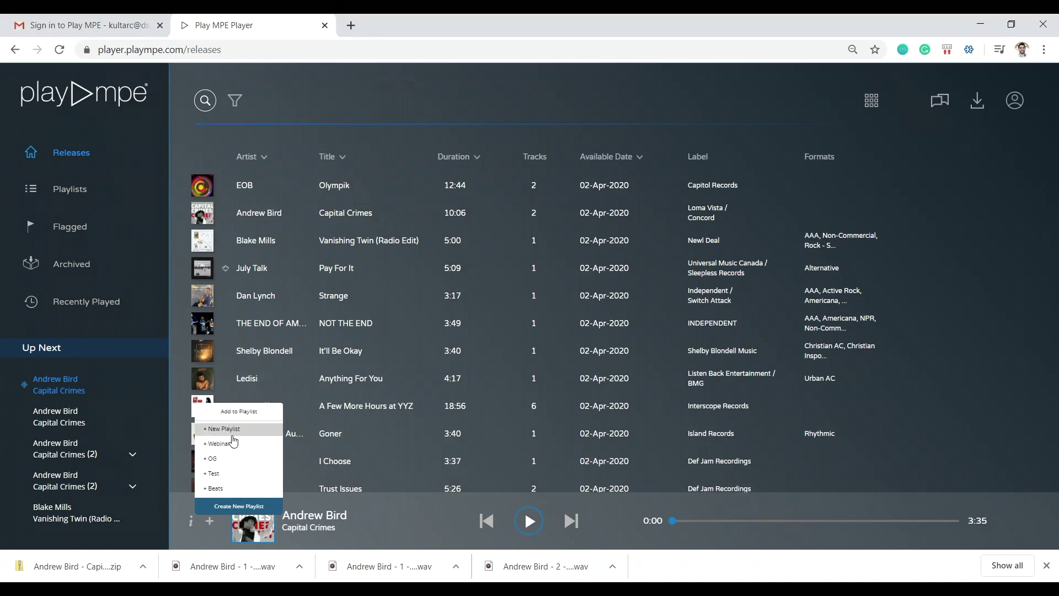
click(217, 530)
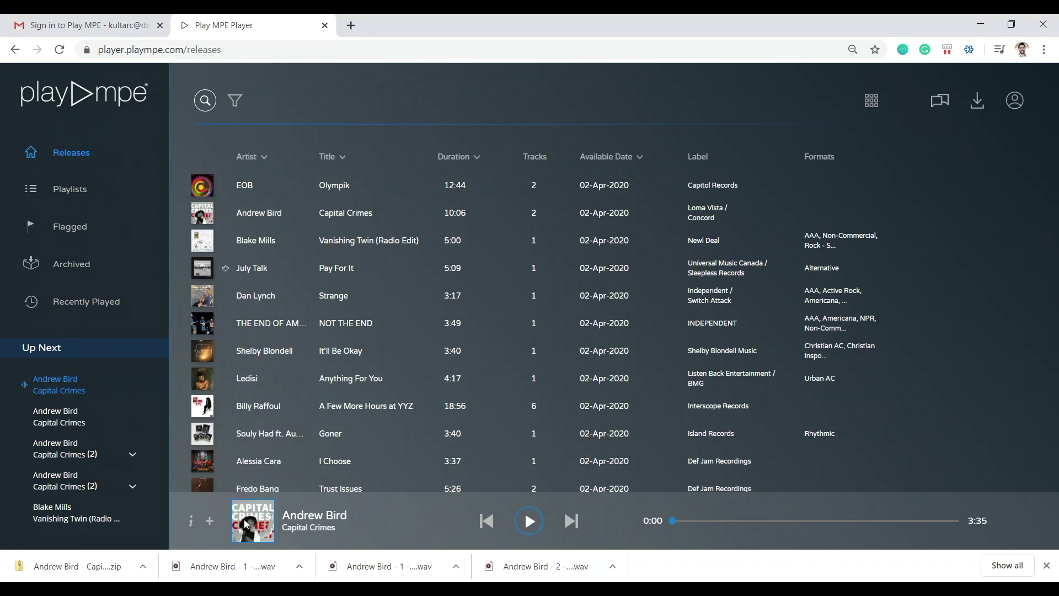
Step: List all releases by the artist of the track loaded in the player, then return to the releases
click(320, 523)
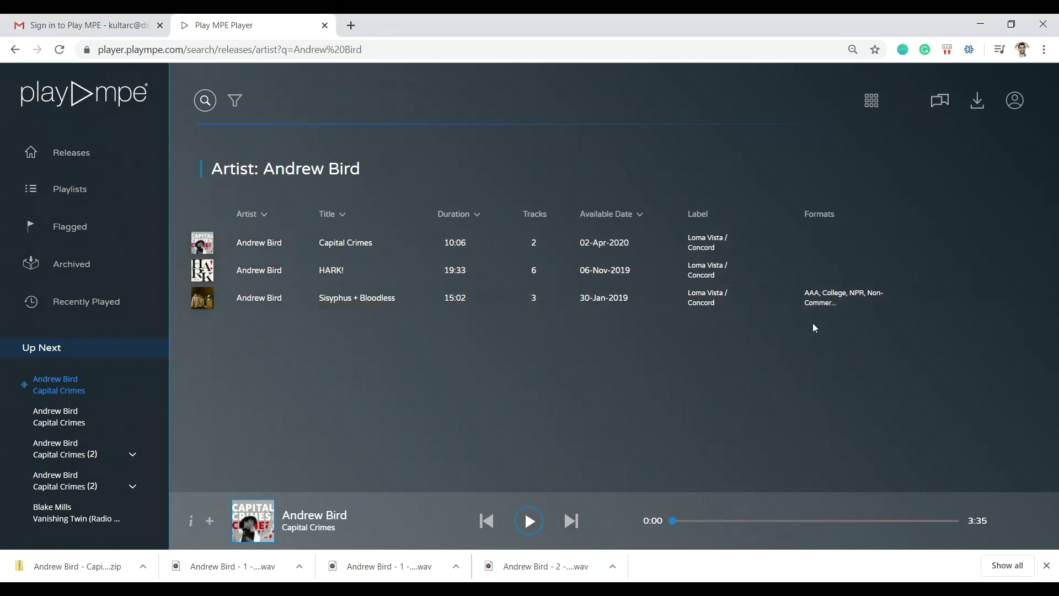
click(74, 160)
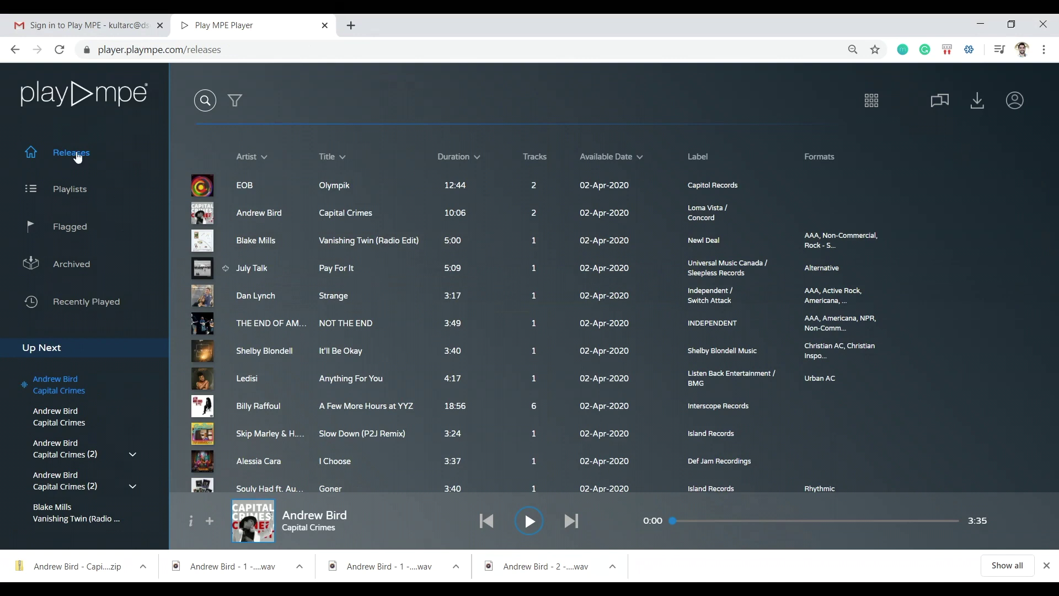
Step: Open the playlists, sort them A - Z, and then sort them by Starred
click(61, 194)
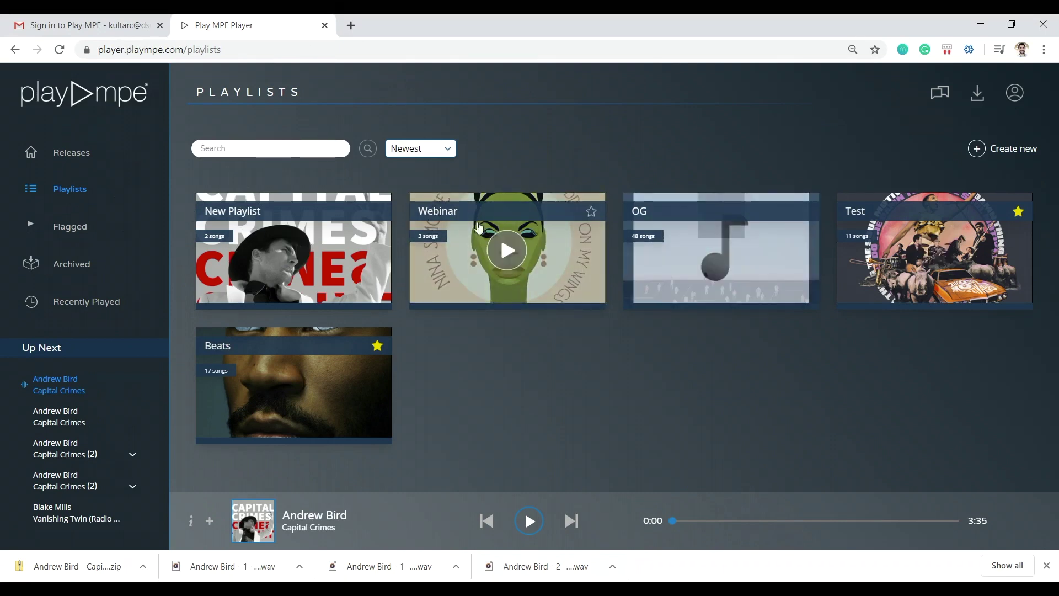
click(299, 147)
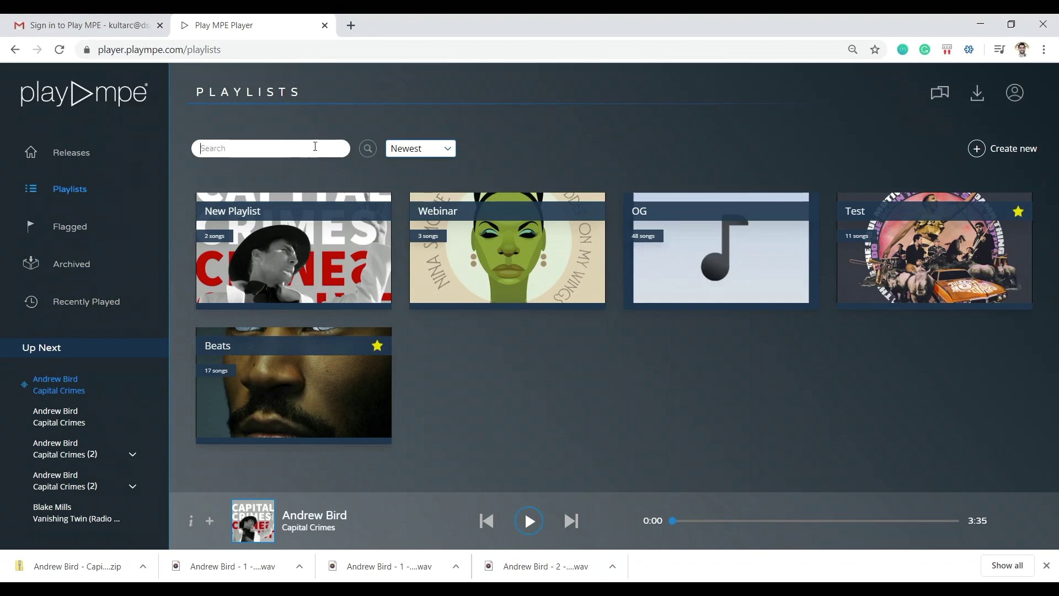
click(449, 149)
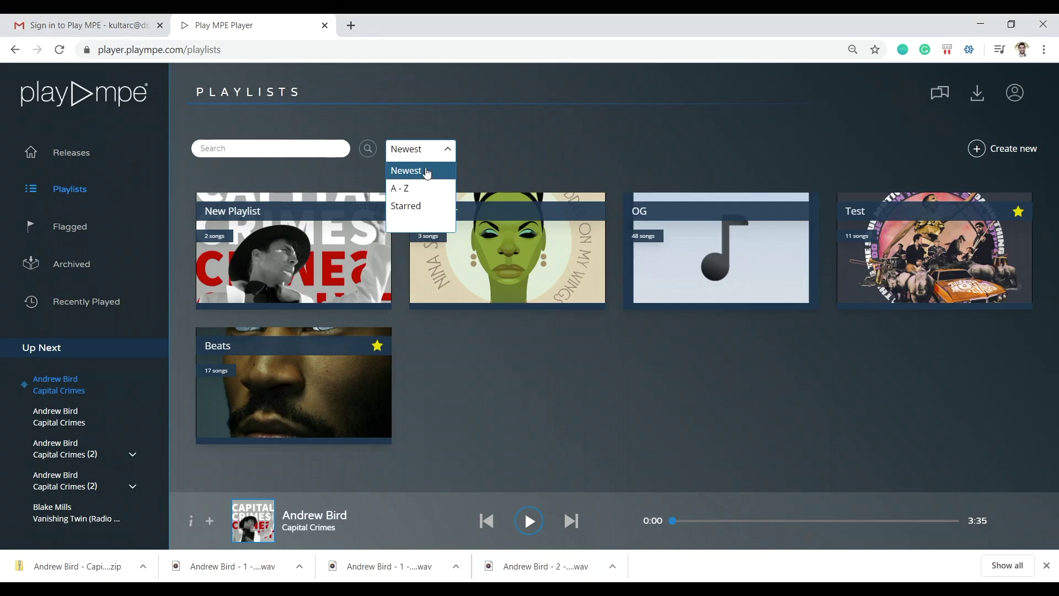
click(419, 188)
click(444, 156)
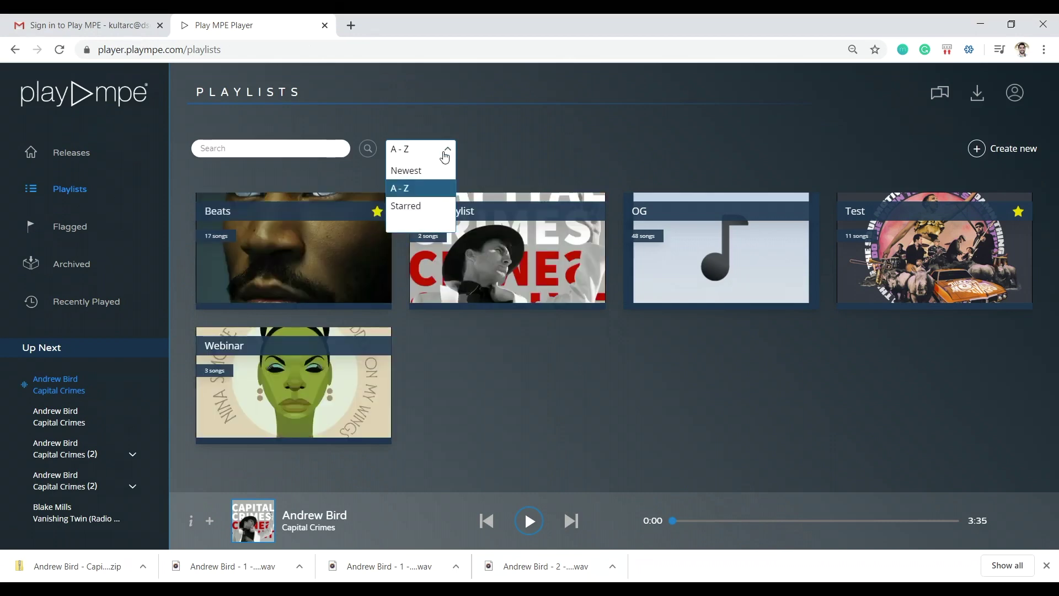
click(430, 208)
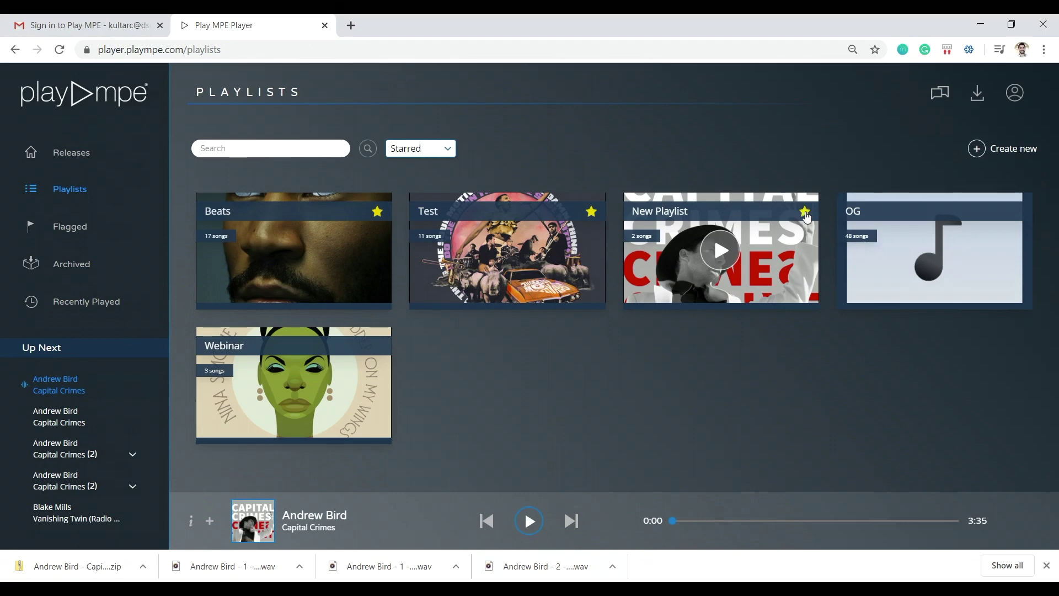
Step: Star the playlist named New Playlist, and look at the sort options without changing the Starred order
click(805, 212)
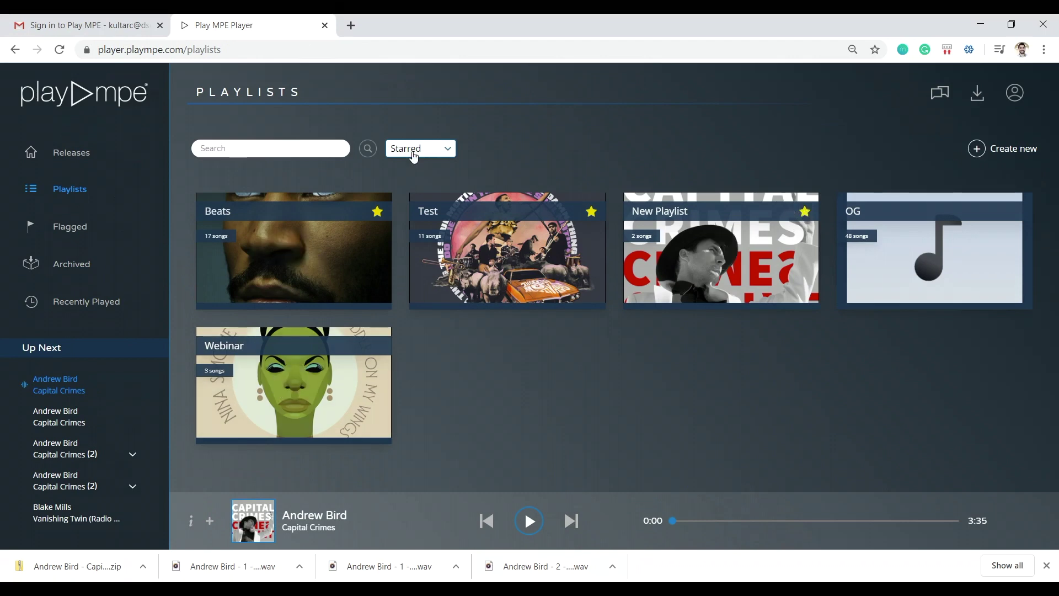
click(415, 150)
click(501, 155)
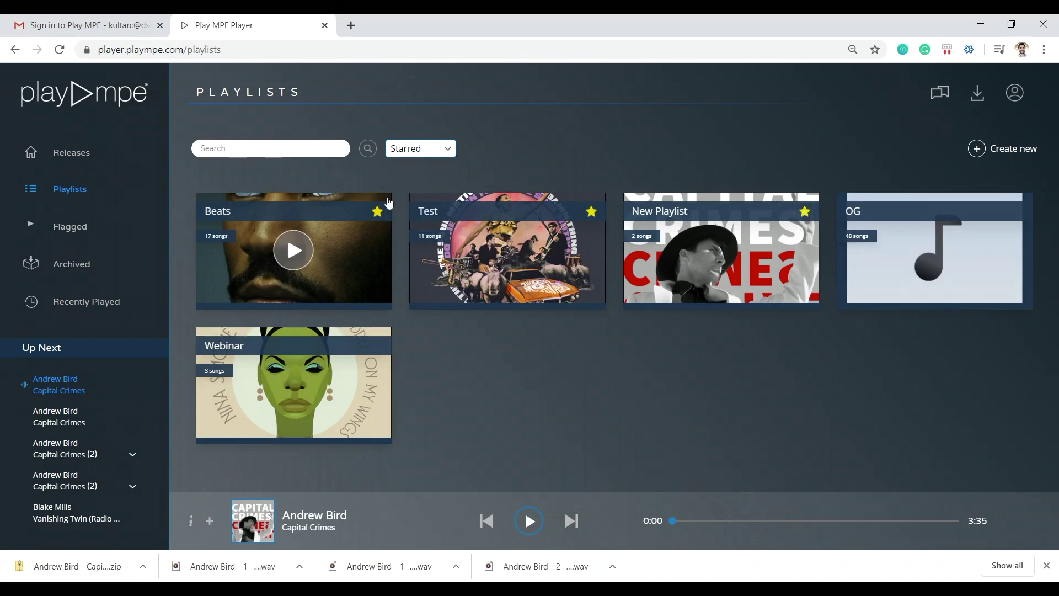
Step: Open the Beats playlist and look through its tracks and playlist controls
mouse_move(358, 251)
click(358, 249)
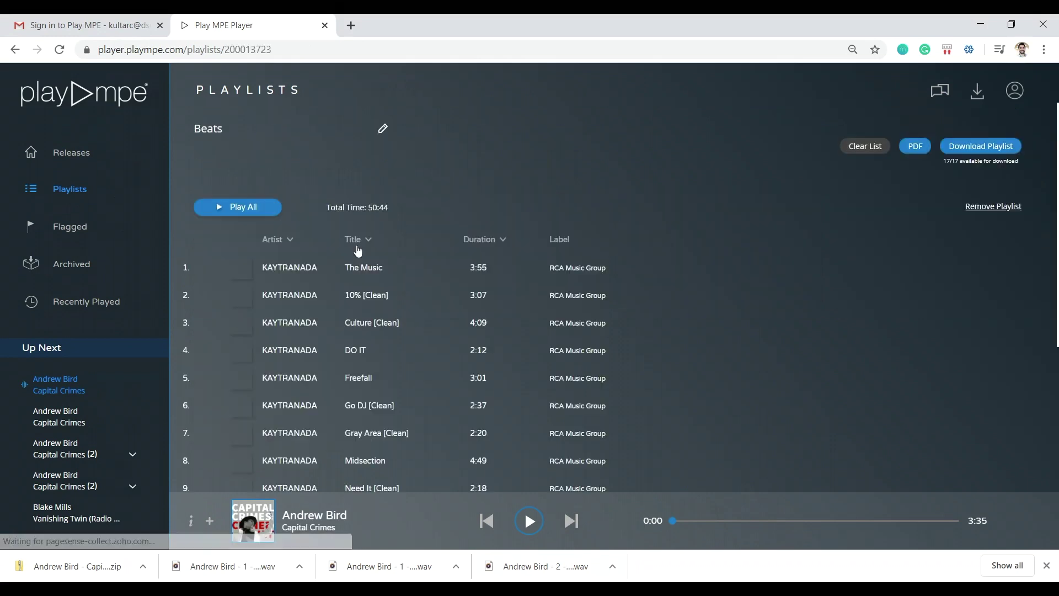
scroll(428, 283, down, 5)
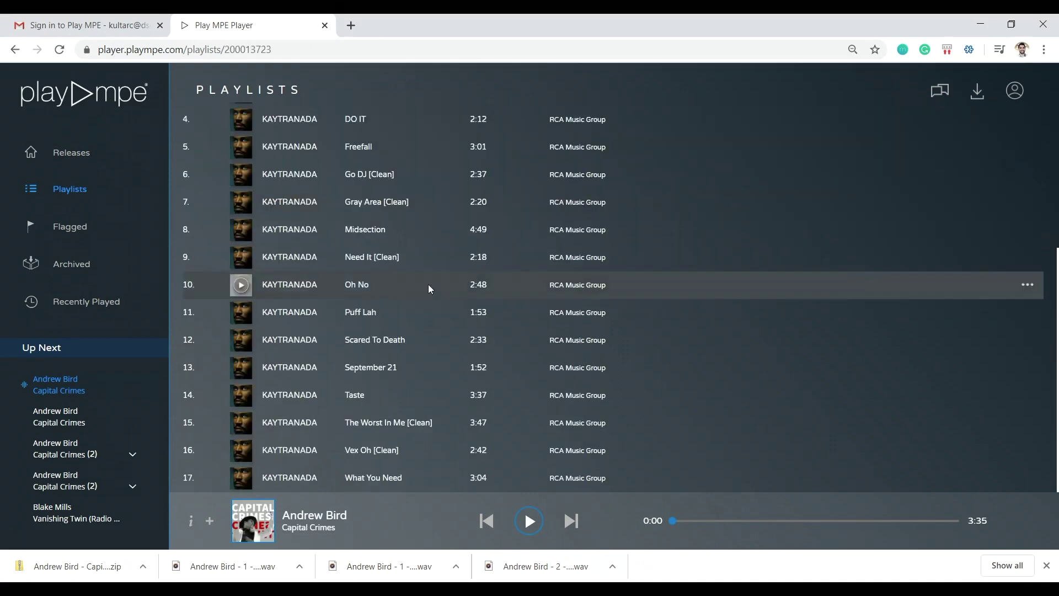
scroll(429, 283, up, 4)
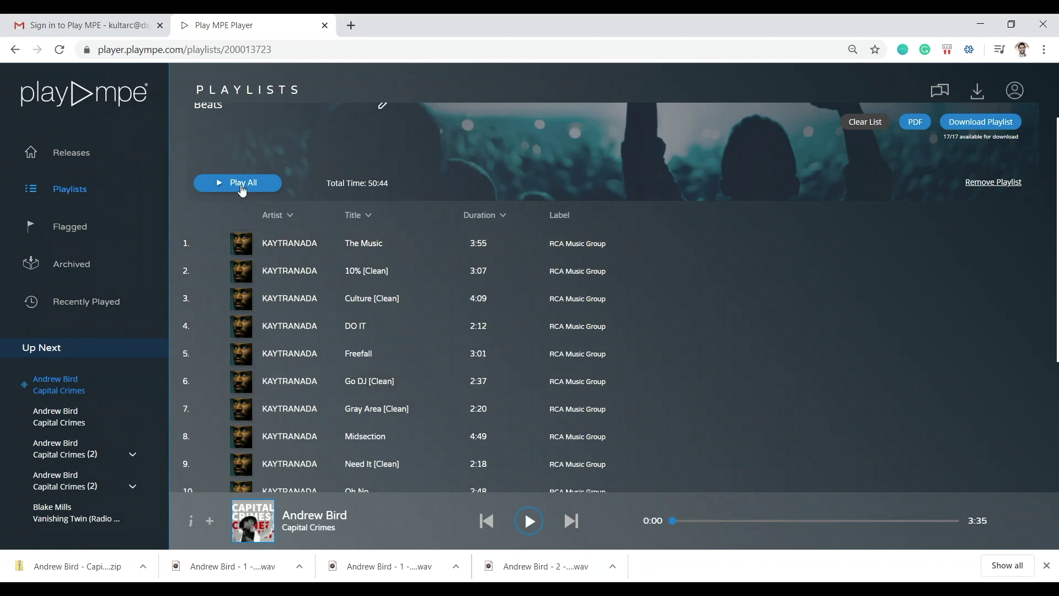
scroll(241, 187, up, 1)
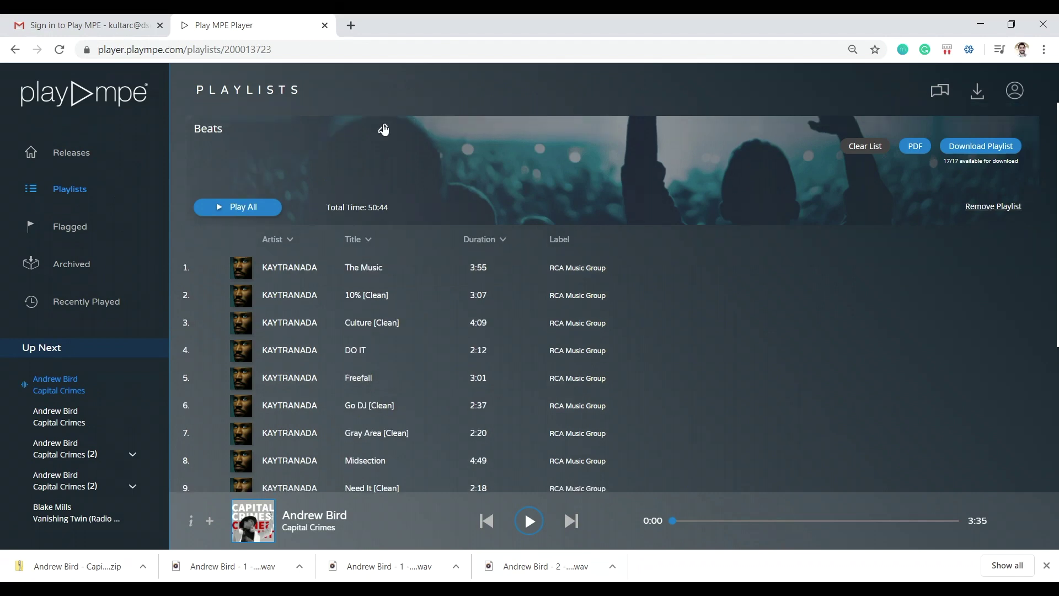
Step: Open and close editing of the Beats playlist's details, and move the track The Music to sixth position in the playlist
click(384, 130)
click(554, 364)
drag(434, 283, 426, 336)
mouse_move(433, 214)
mouse_down()
mouse_move(442, 319)
mouse_move(429, 210)
mouse_up()
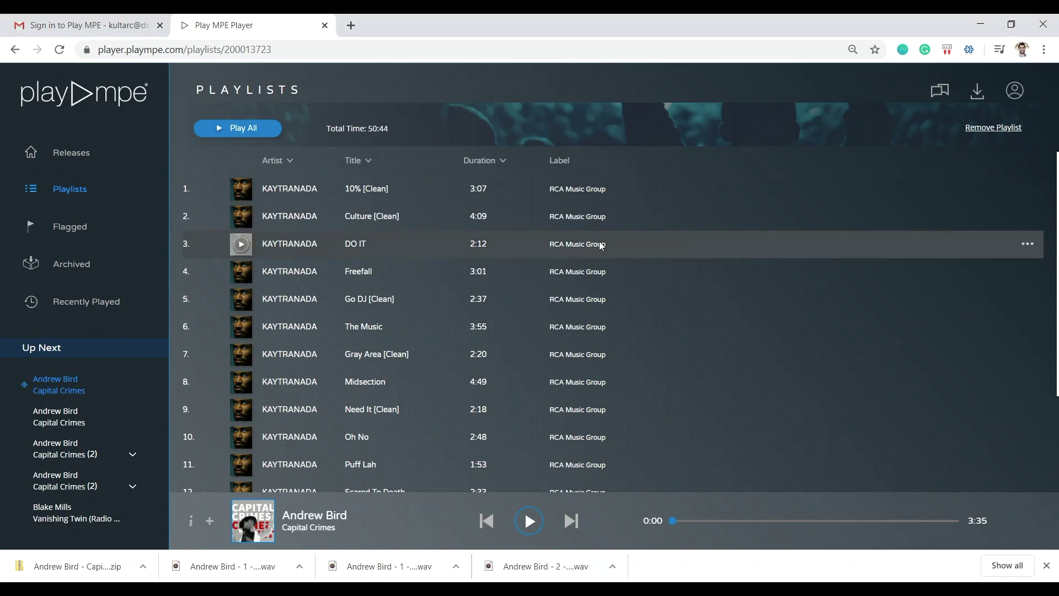
Step: Look at the track options for Culture [Clean] and 10% [Clean] in the Beats playlist, then return to the playlists overview
click(1030, 217)
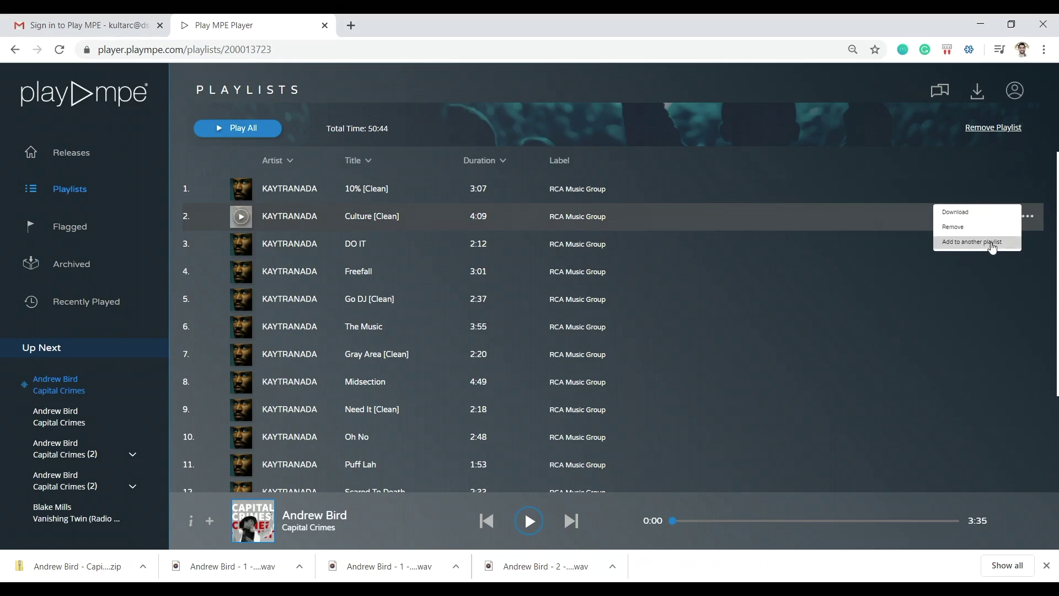
click(959, 210)
click(1027, 189)
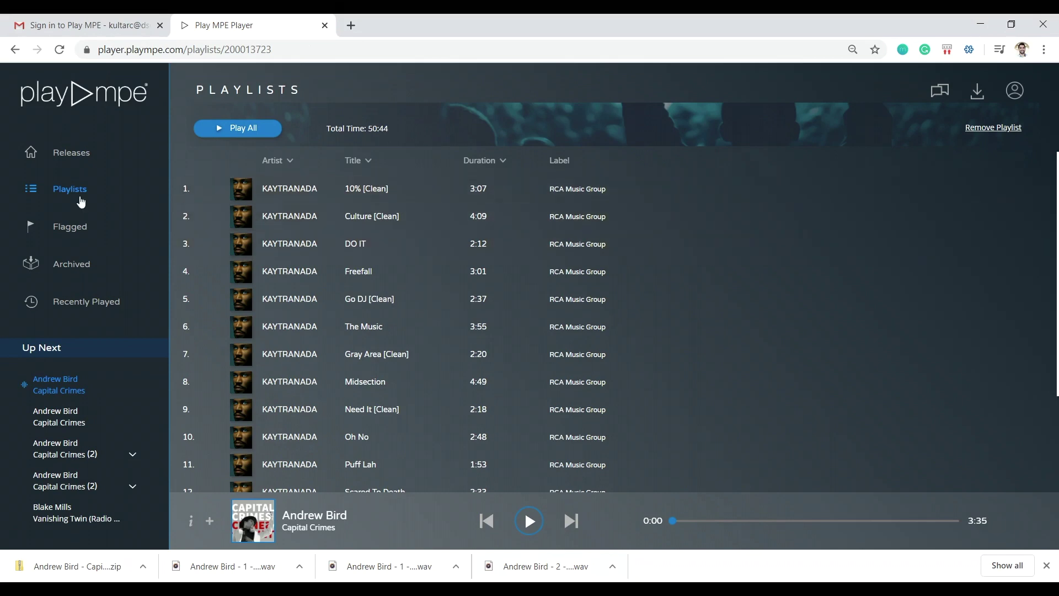
click(81, 199)
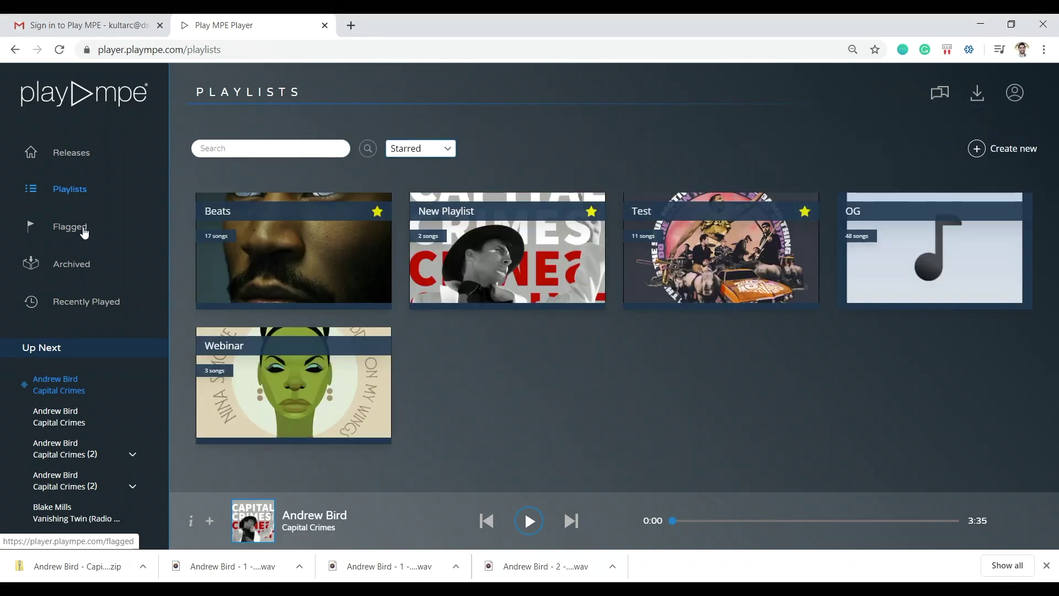
Step: Open the flagged releases and clear the whole flagged list
click(83, 232)
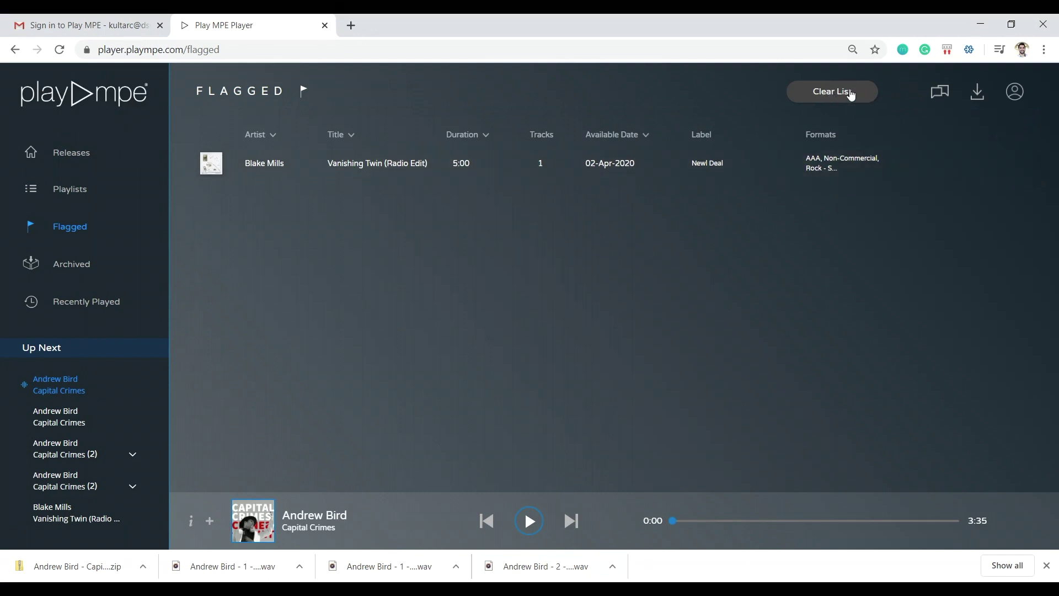
click(839, 99)
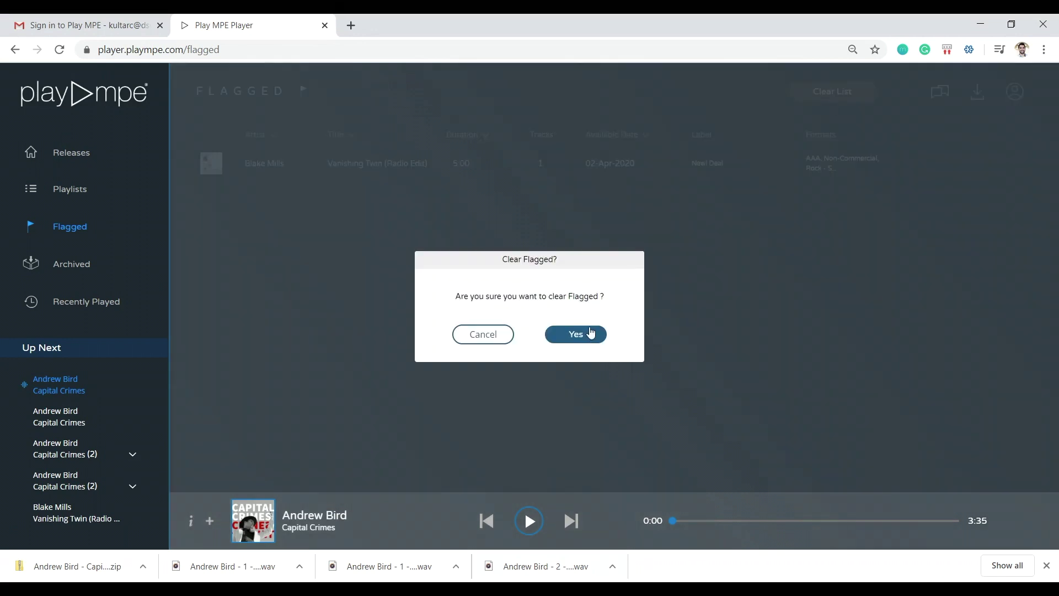
click(591, 333)
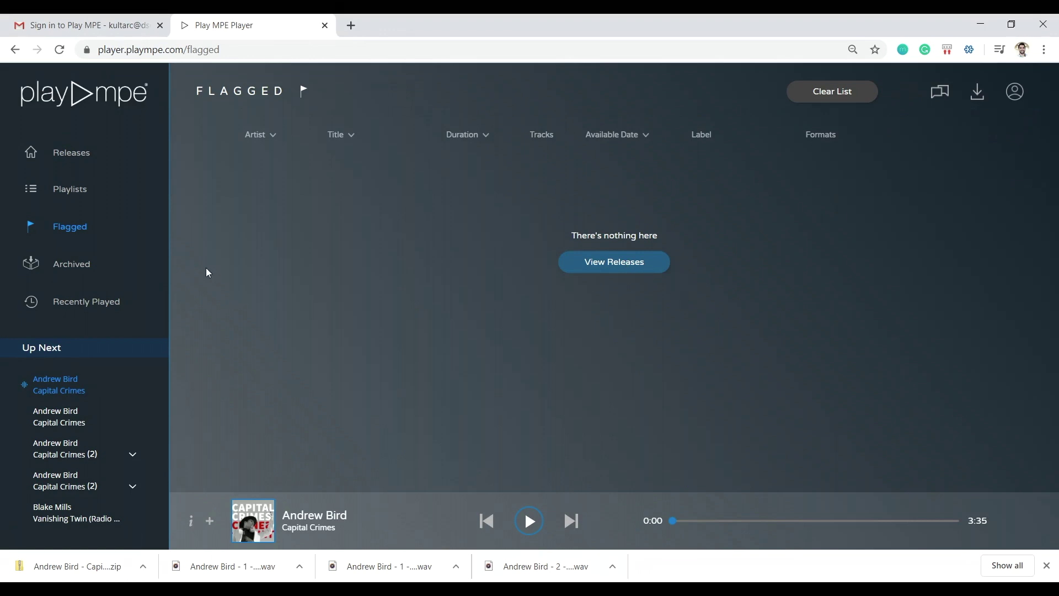
Step: Return to the releases, archive the EOB release Olympik from its details, and close the details
click(89, 154)
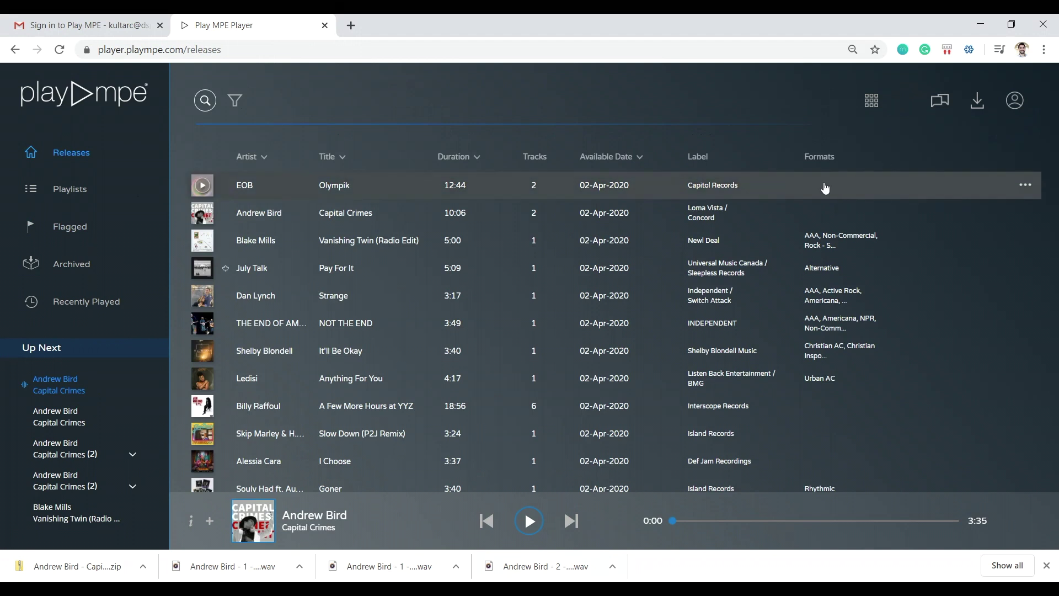
click(832, 191)
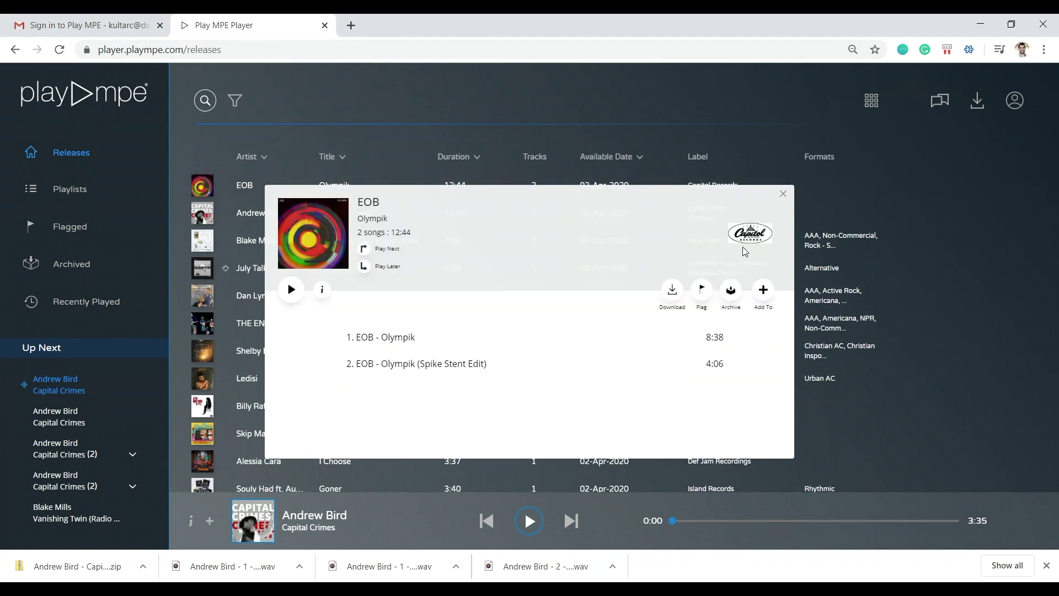
click(732, 293)
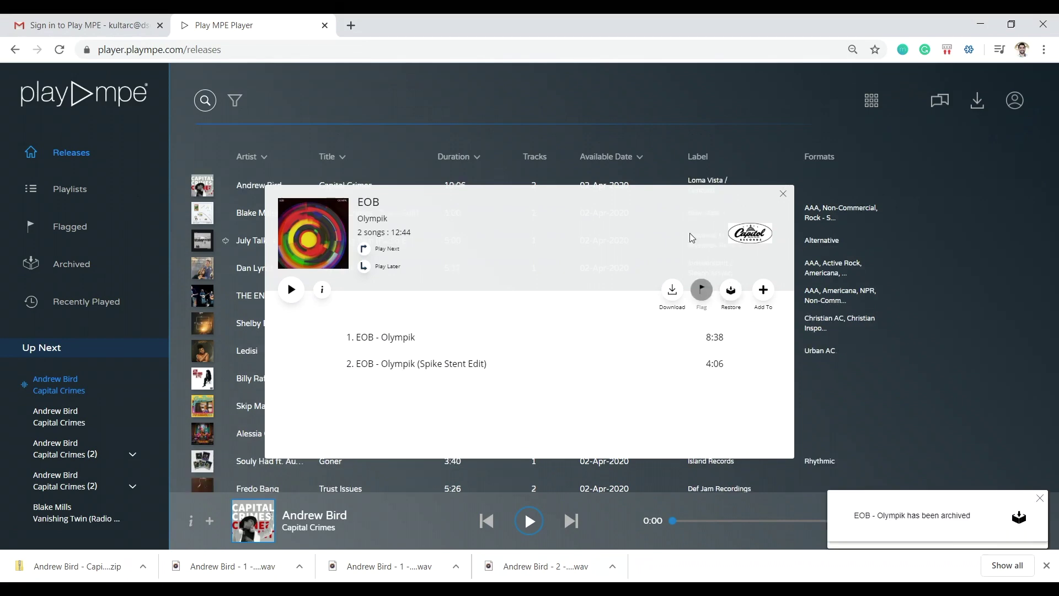
click(784, 194)
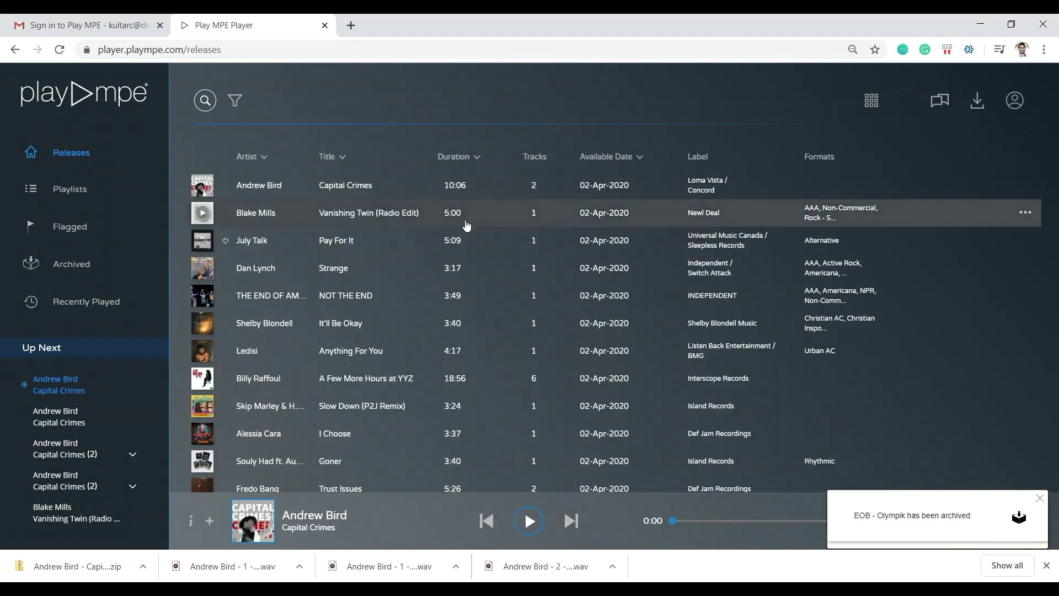
Step: Check the archived releases, then switch the releases page back to grid view
click(67, 265)
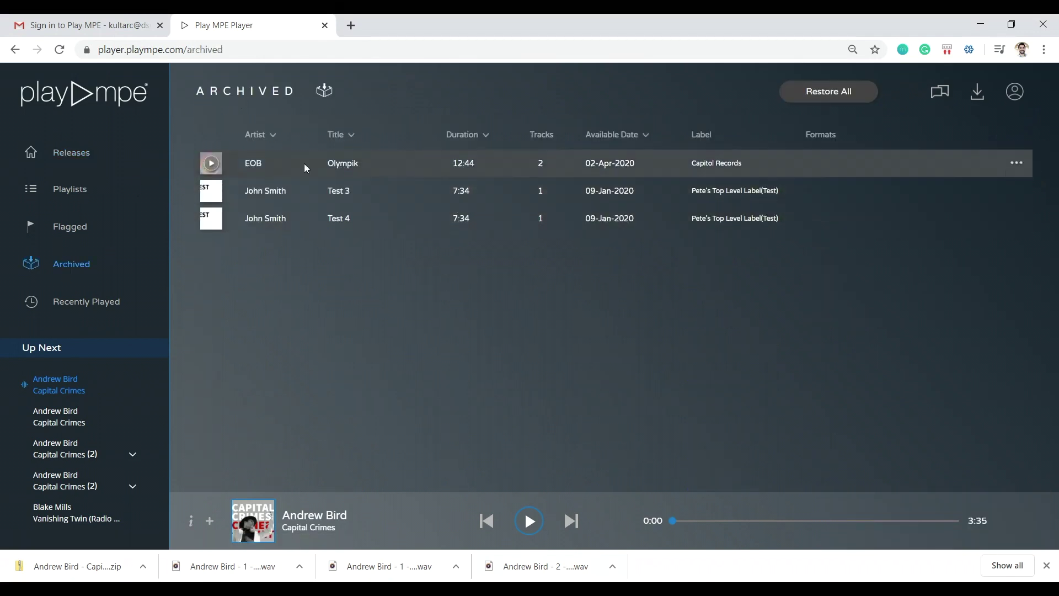
click(77, 156)
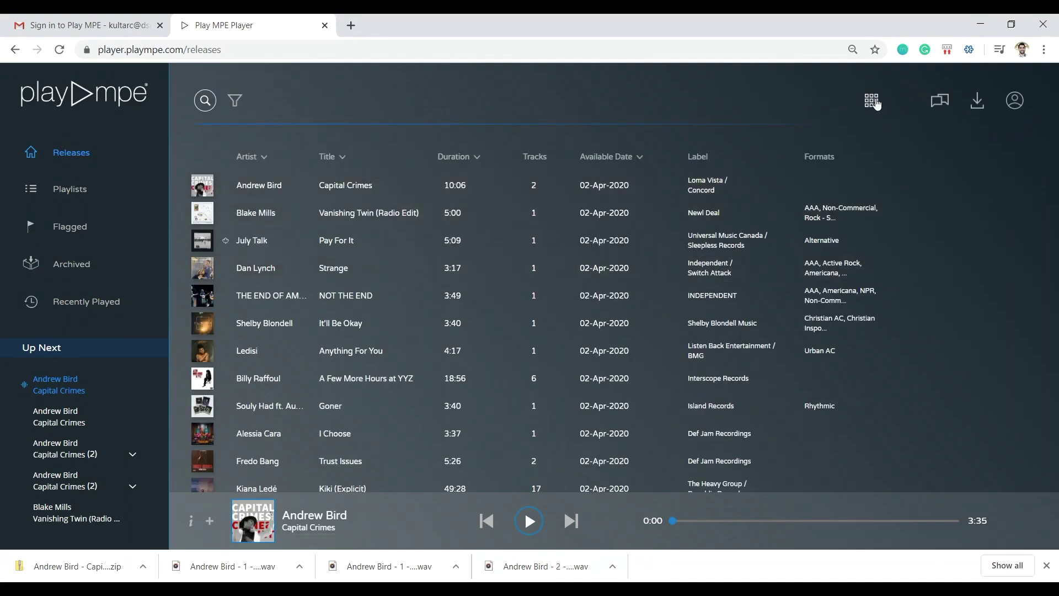
click(877, 102)
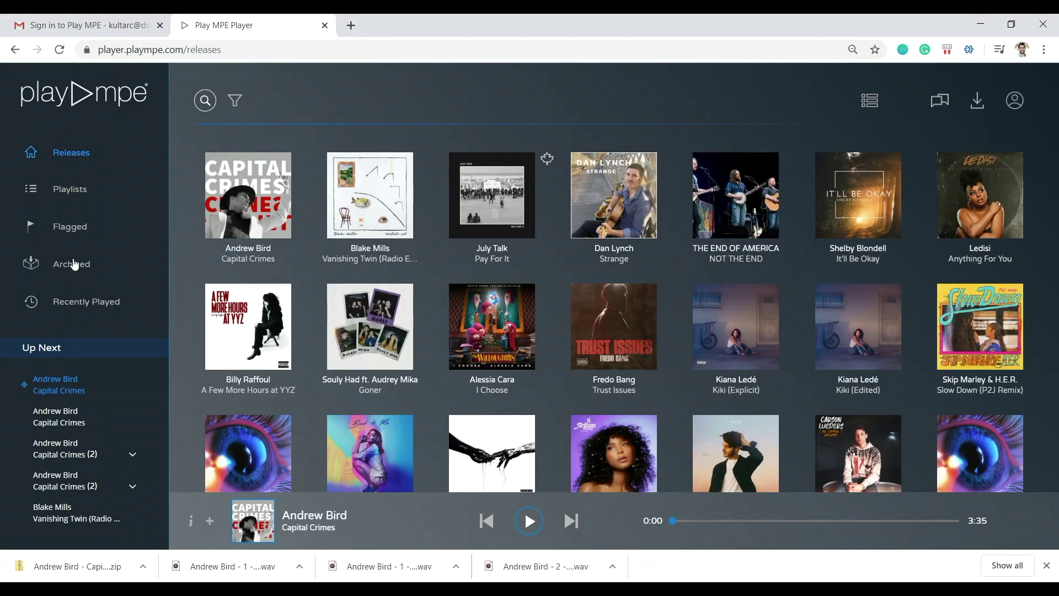
Step: Open the archived releases and restore the EOB release Olympik
click(74, 264)
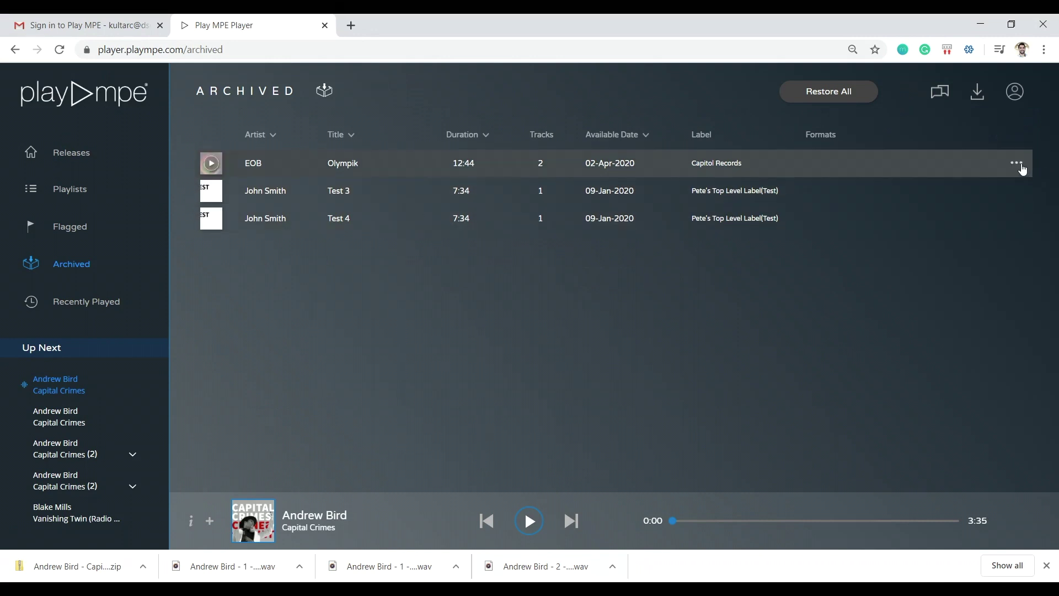
click(1019, 166)
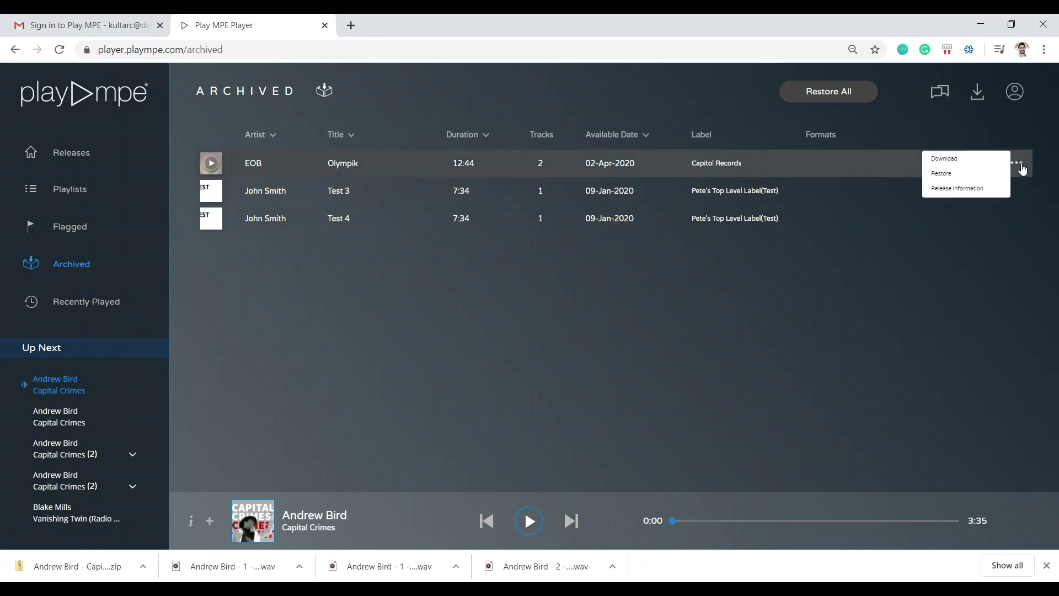
click(995, 175)
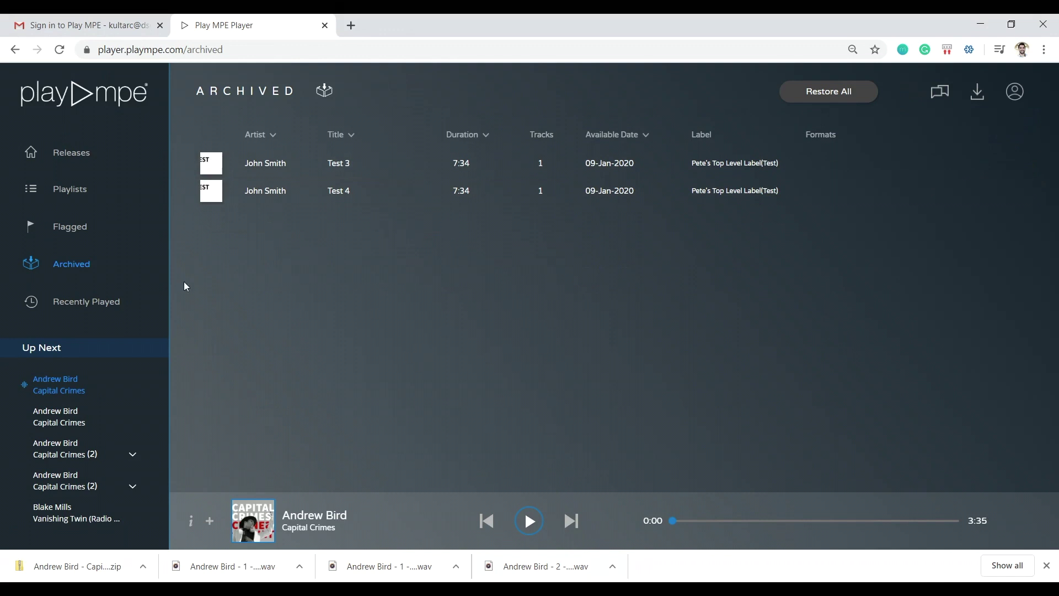
Step: Check the recently played list, return to the releases, and dismiss the browser's downloads bar
click(88, 306)
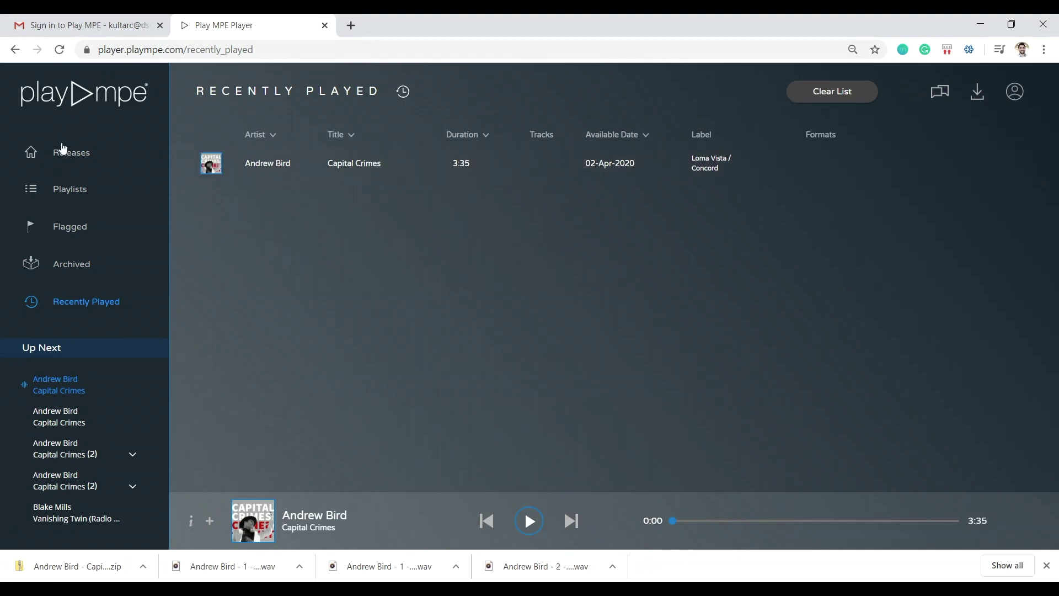
click(81, 95)
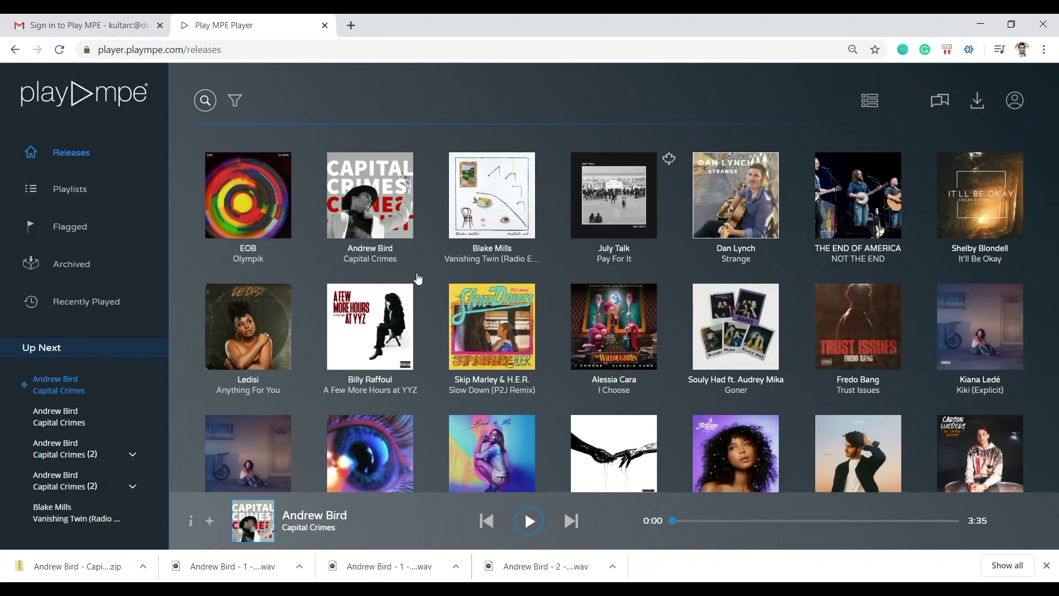
mouse_move(623, 170)
click(1047, 566)
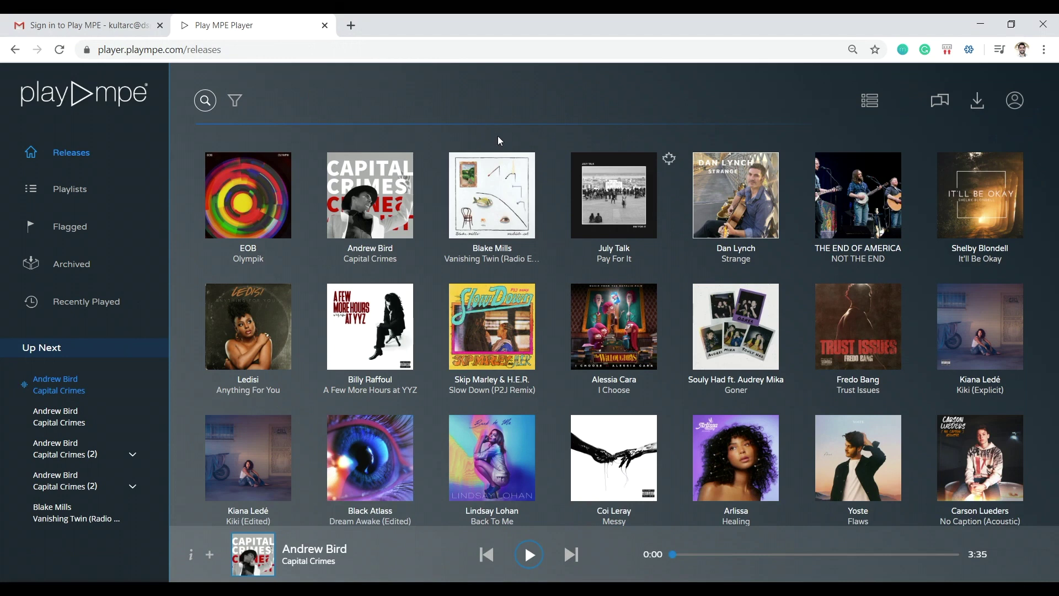
Step: Play the full Andrew Bird release Capital Crimes from its details, then pause playback
mouse_move(479, 172)
mouse_move(537, 180)
mouse_move(12, 391)
mouse_move(384, 186)
click(384, 187)
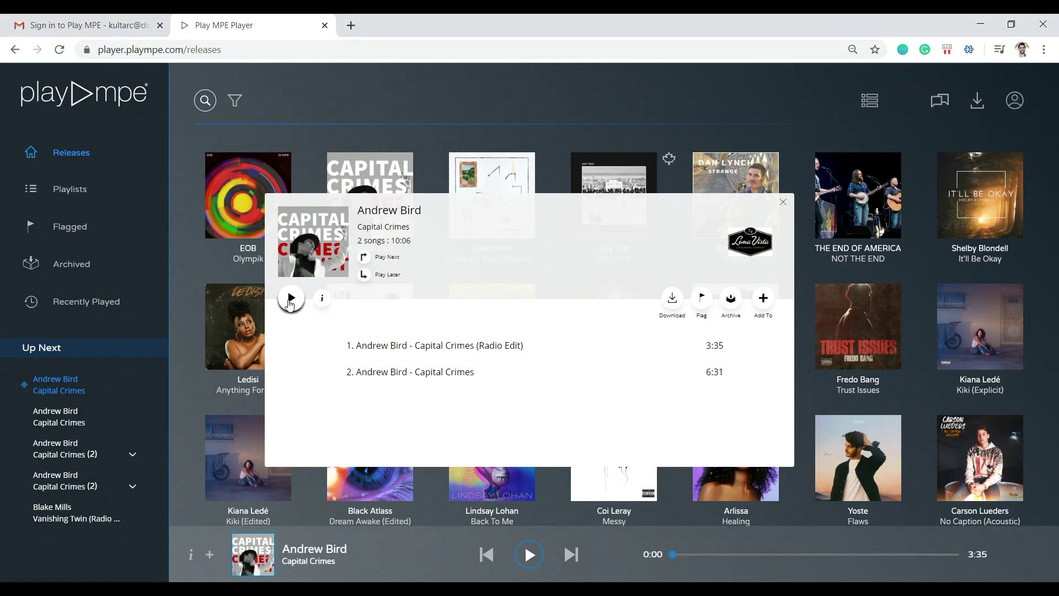
click(289, 303)
click(527, 565)
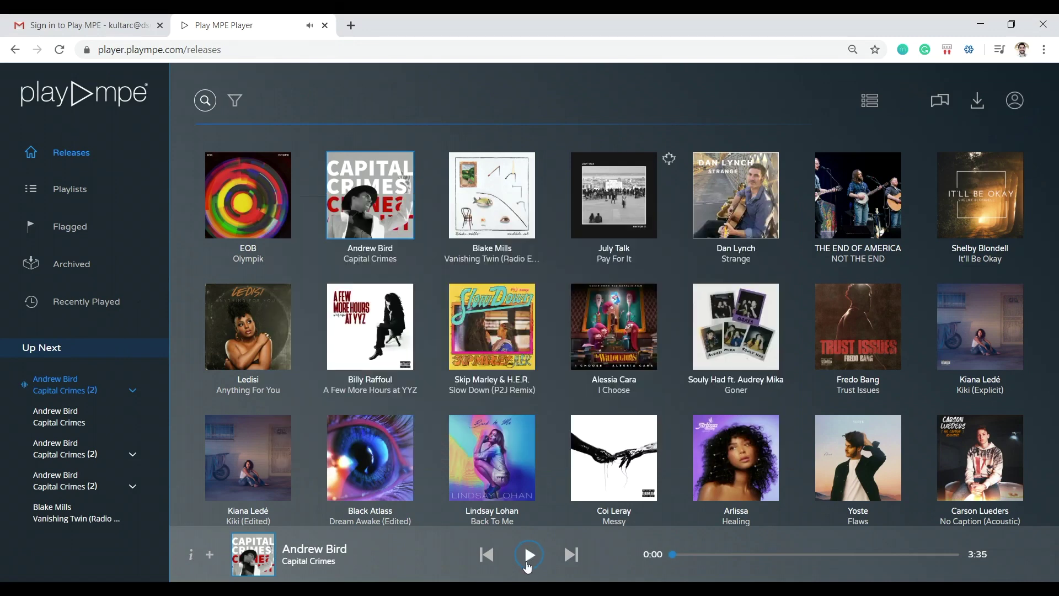
Step: View the track list and options of Andrew Bird's Capital Crimes, then close the details
mouse_move(250, 193)
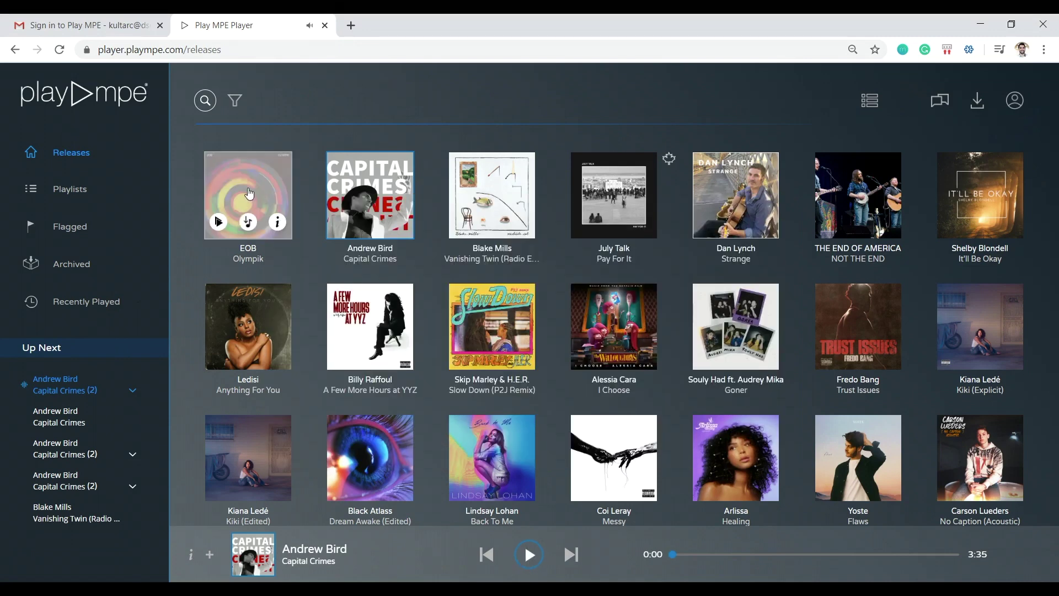
click(368, 200)
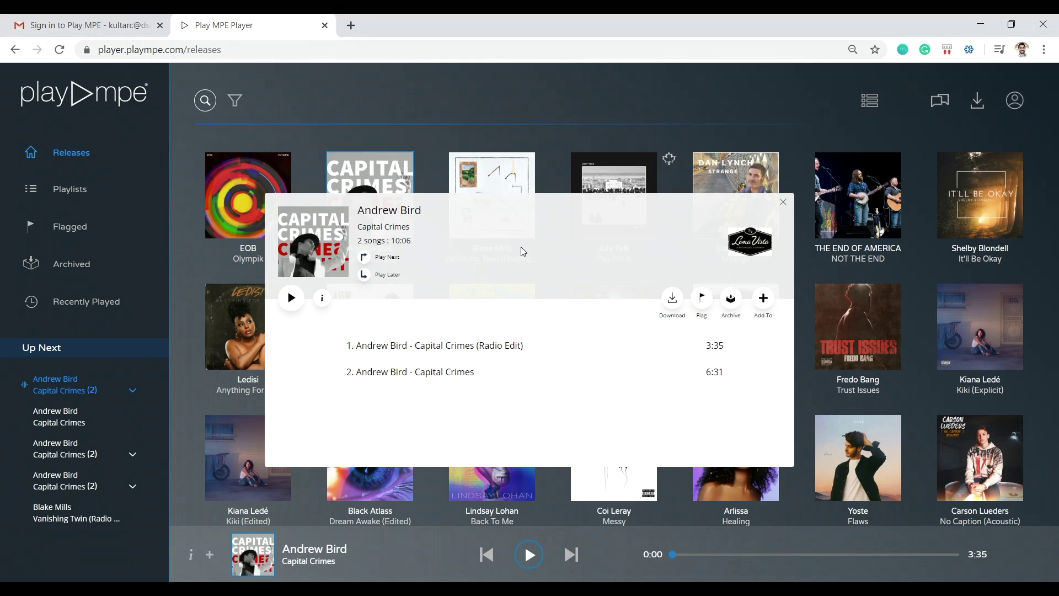
click(784, 206)
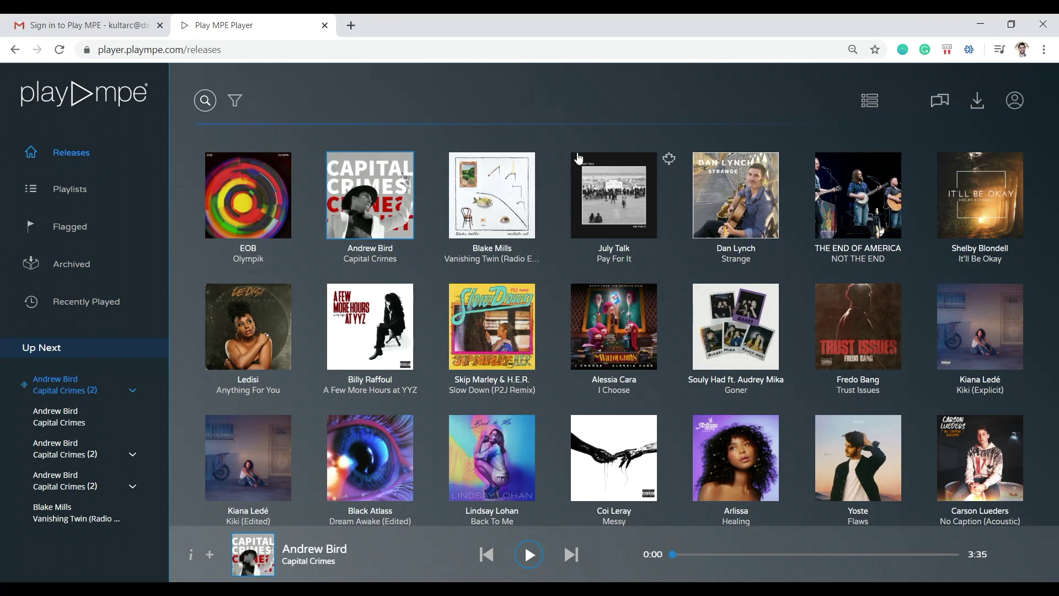
Step: Download the overview PDF from the release information of July Talk's Pay For It and return to the releases
mouse_move(573, 160)
click(644, 224)
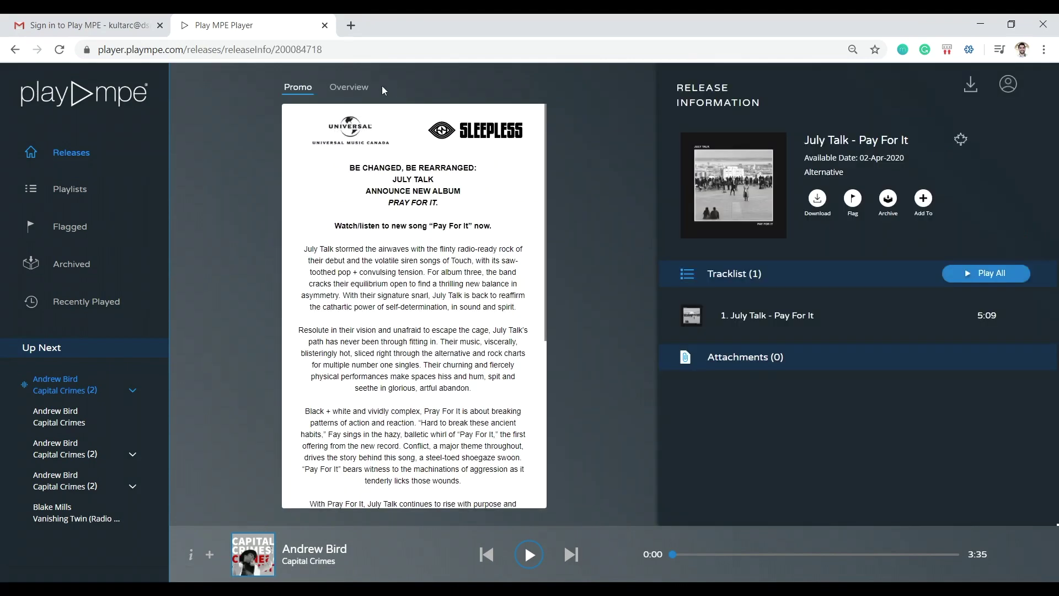
click(368, 90)
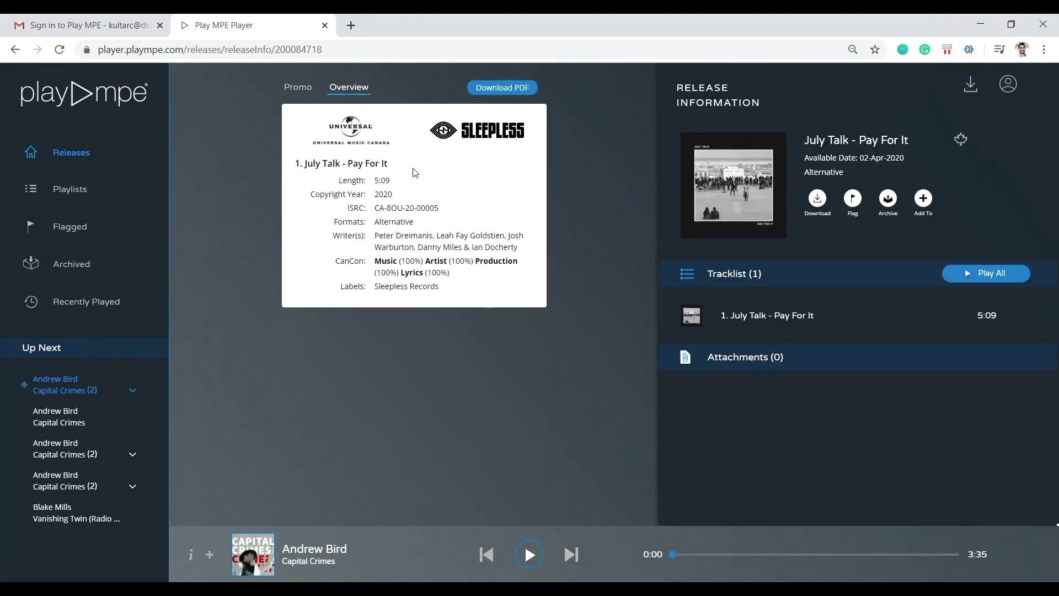
click(504, 88)
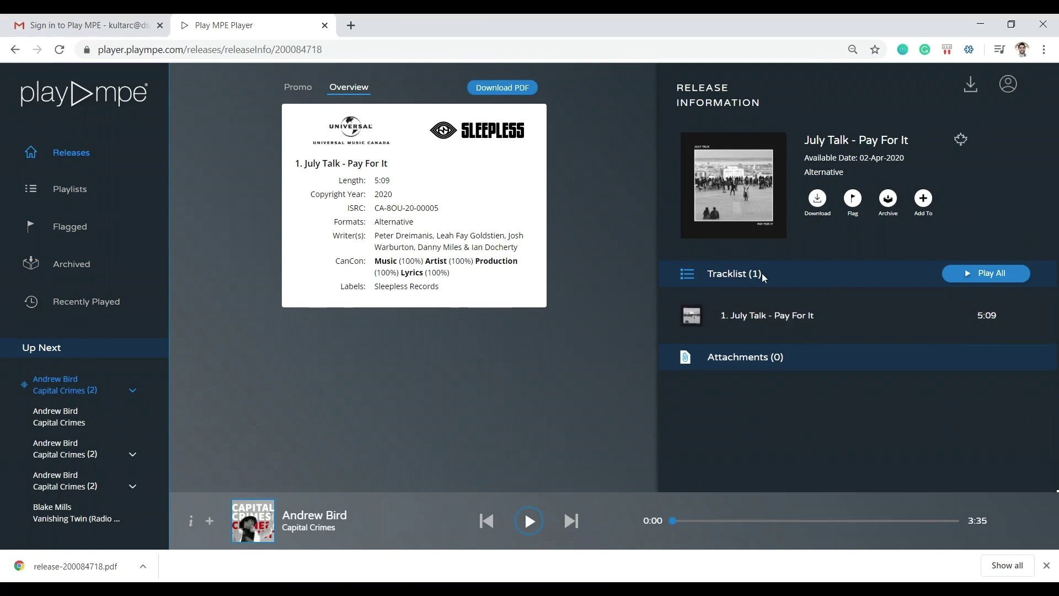
click(82, 150)
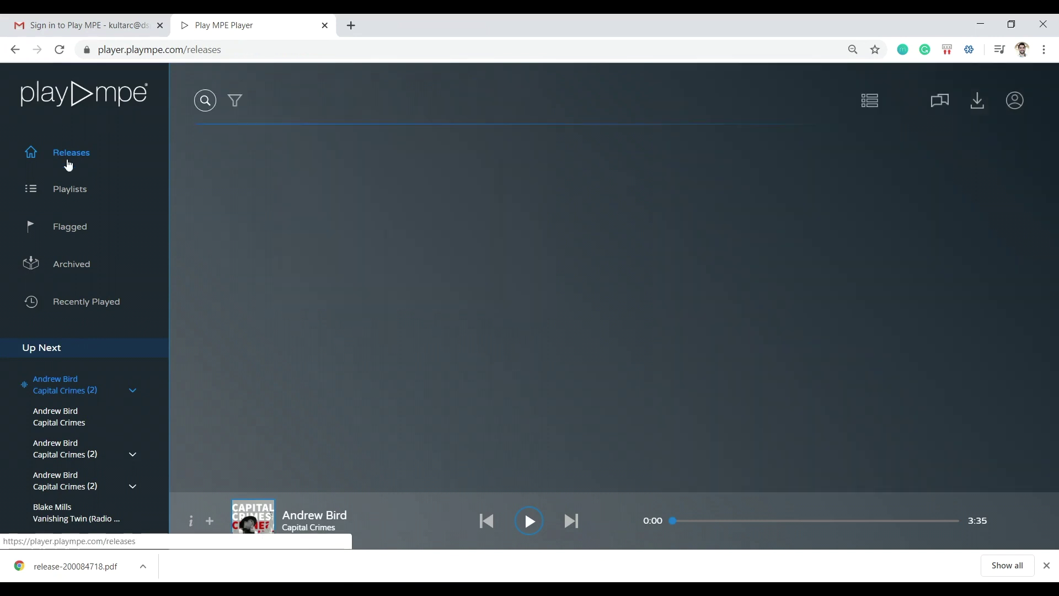
Step: Download the July Talk release Pay For It from its details, then close the details
click(600, 203)
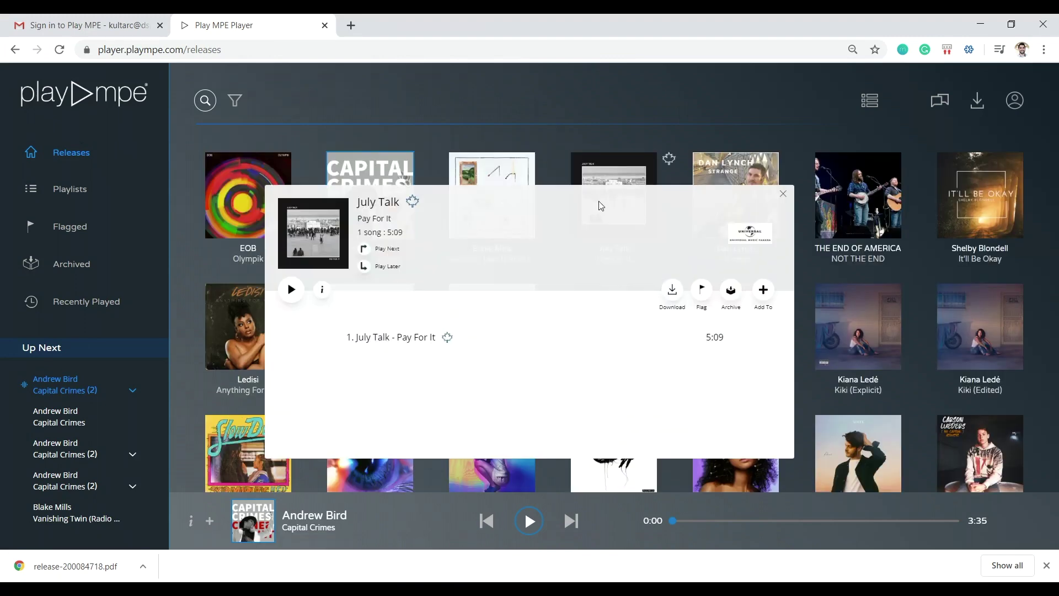
click(783, 195)
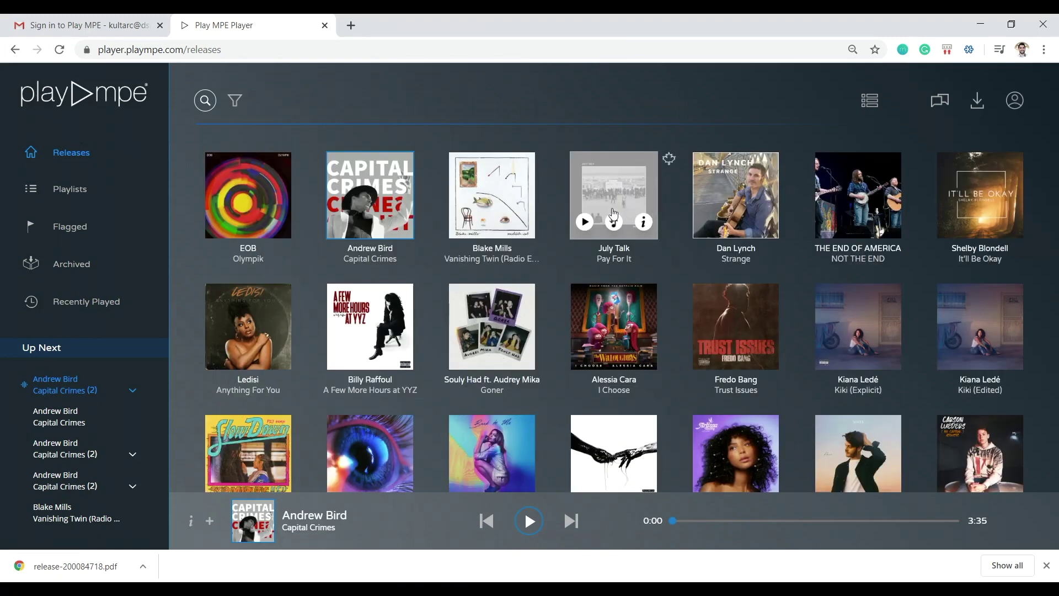
click(631, 203)
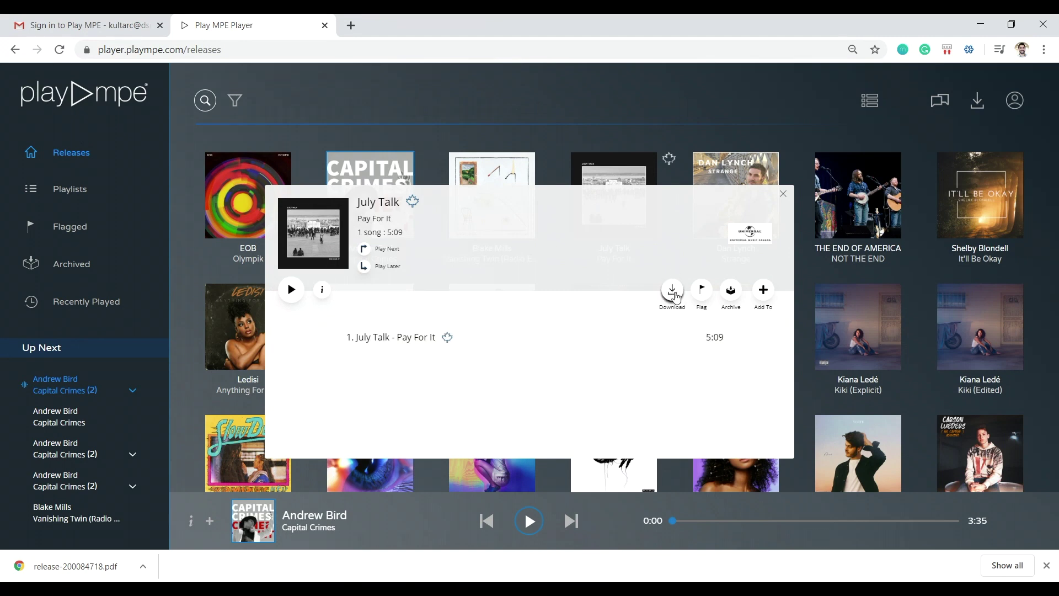
click(676, 297)
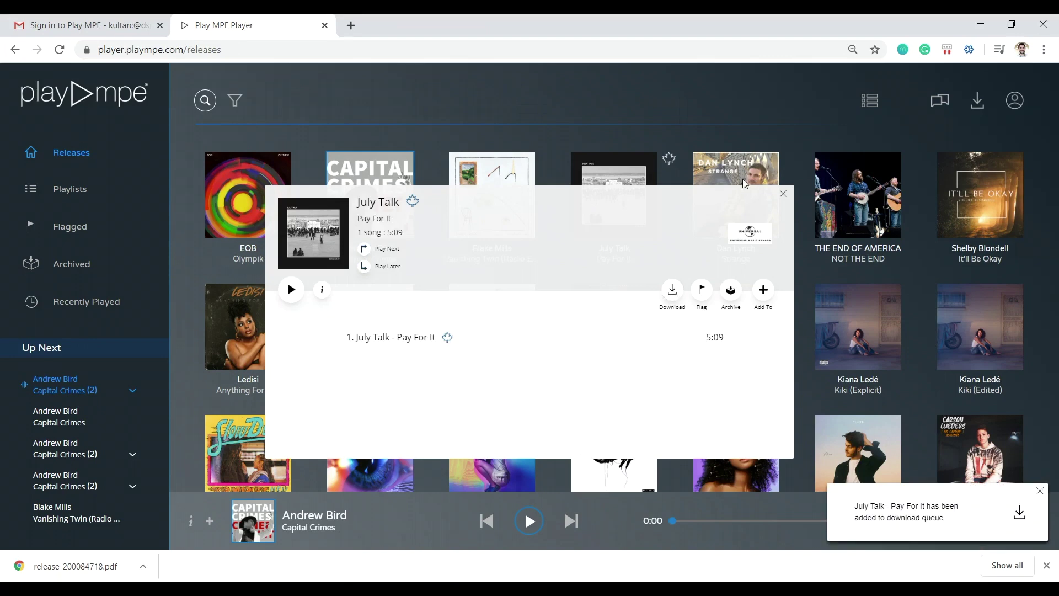
click(783, 196)
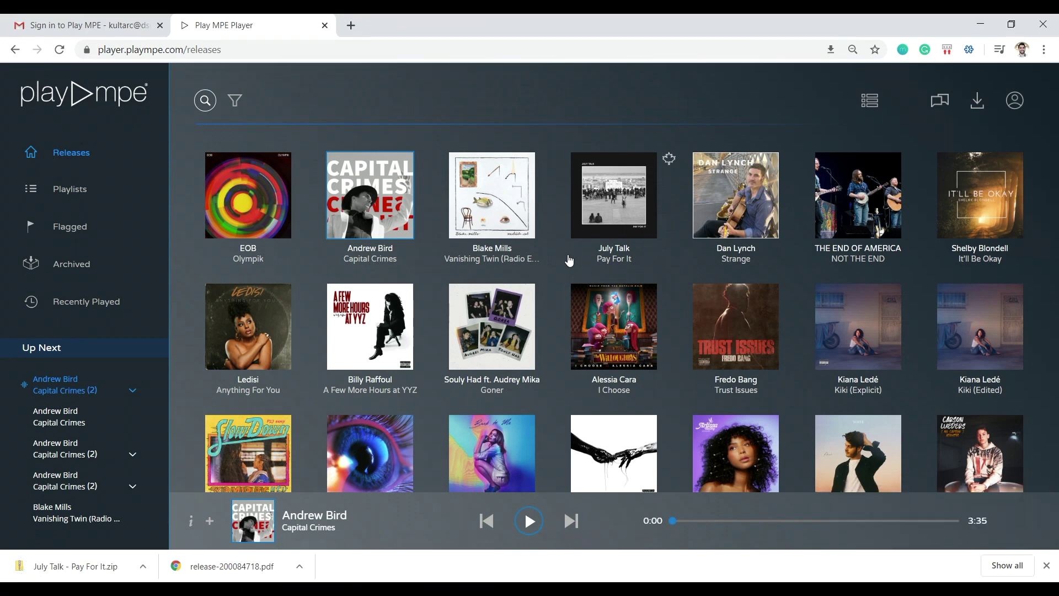
Step: Review the overview in Pay For It's release information, return to the releases, and dismiss the downloads bar
click(606, 206)
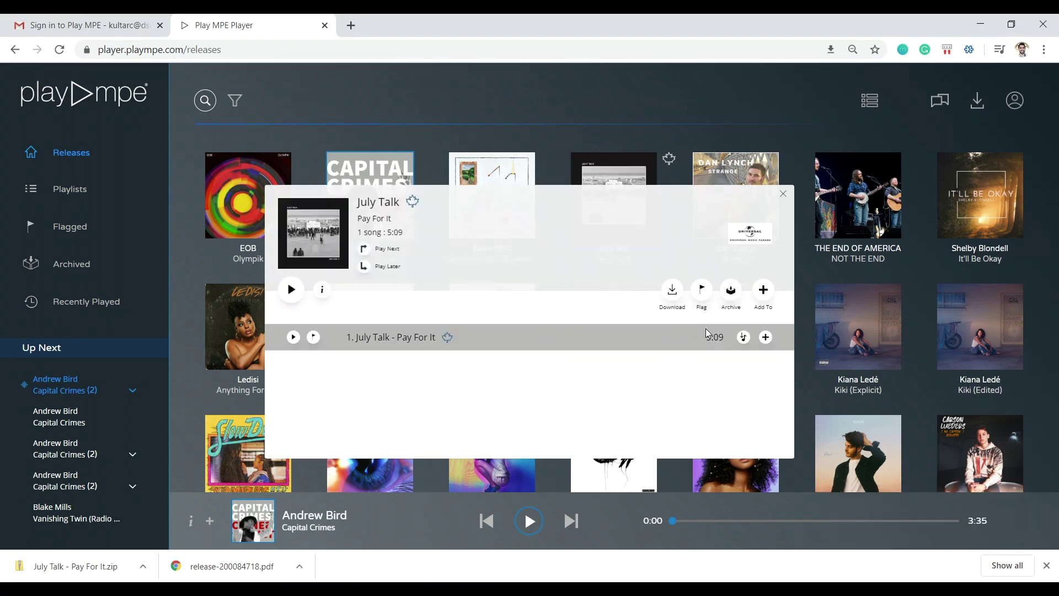
click(322, 290)
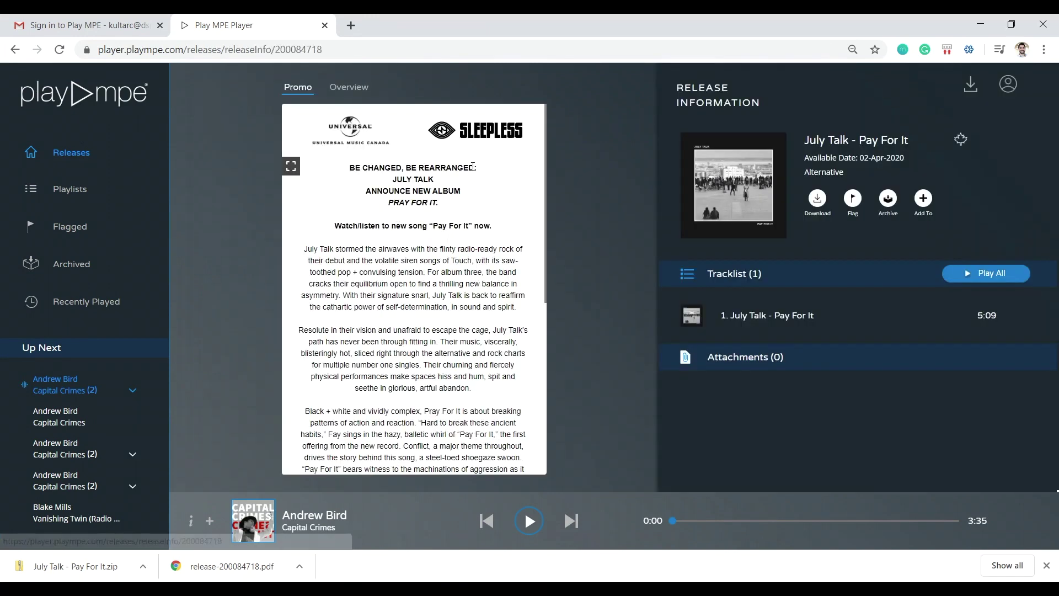
click(349, 87)
drag(453, 273, 337, 138)
click(444, 244)
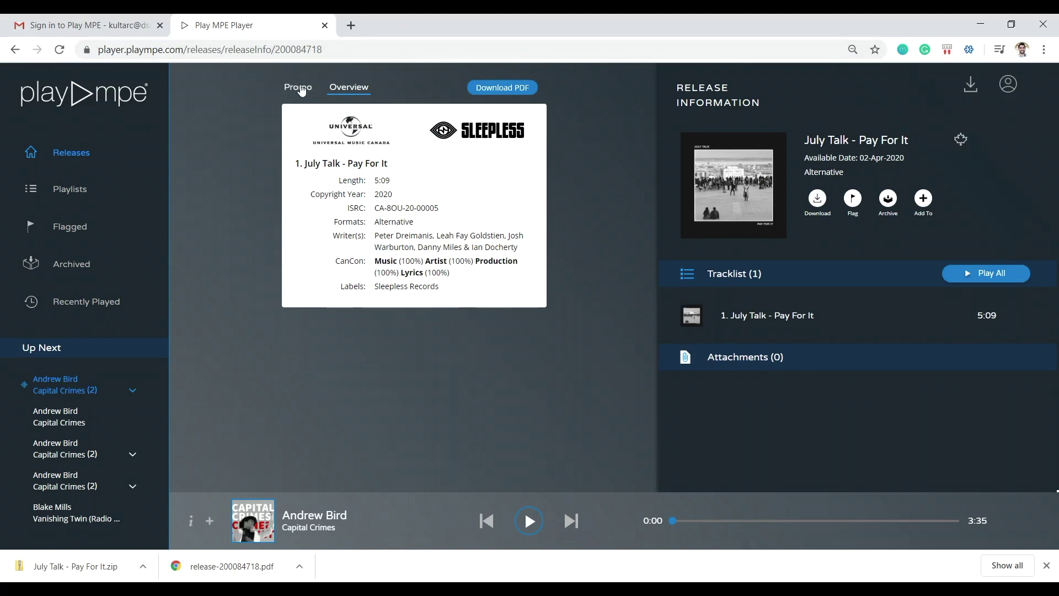
click(76, 161)
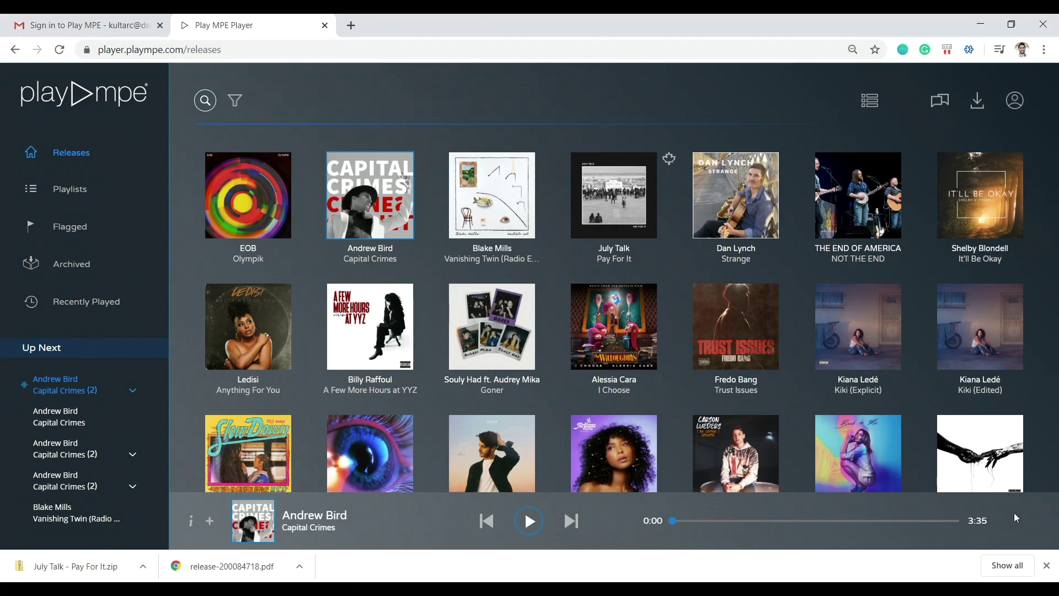
click(1047, 566)
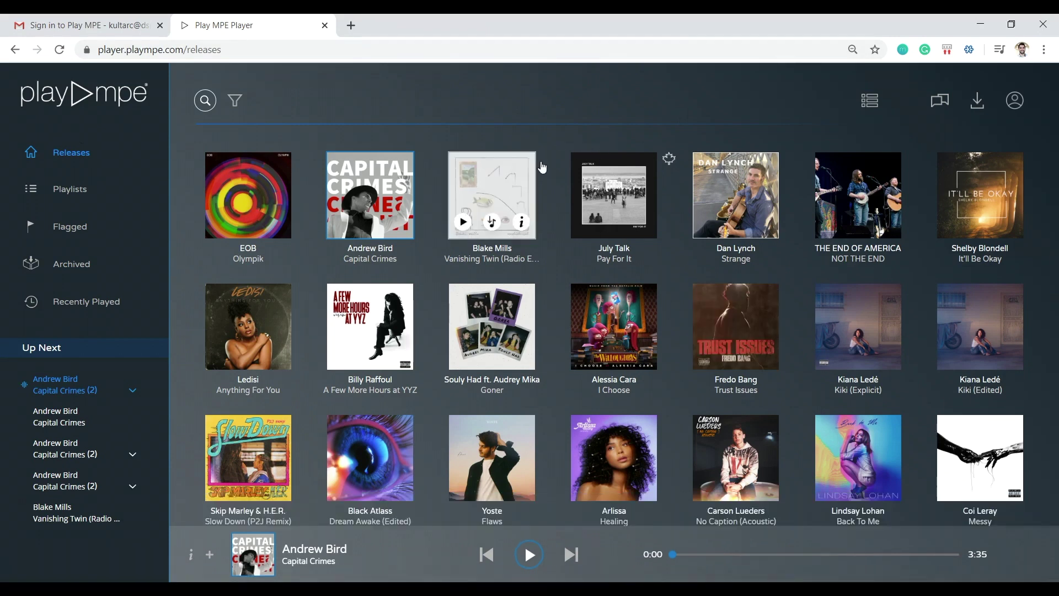